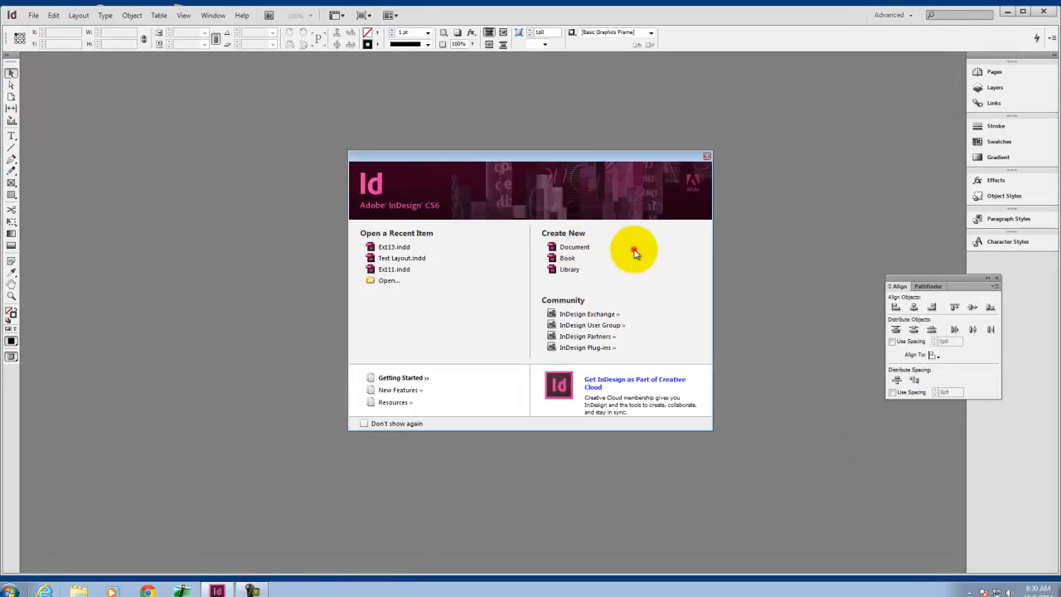
Create a new one-page Letter print document in landscape orientation with facing pages.
left_click(634, 251)
left_click(538, 242)
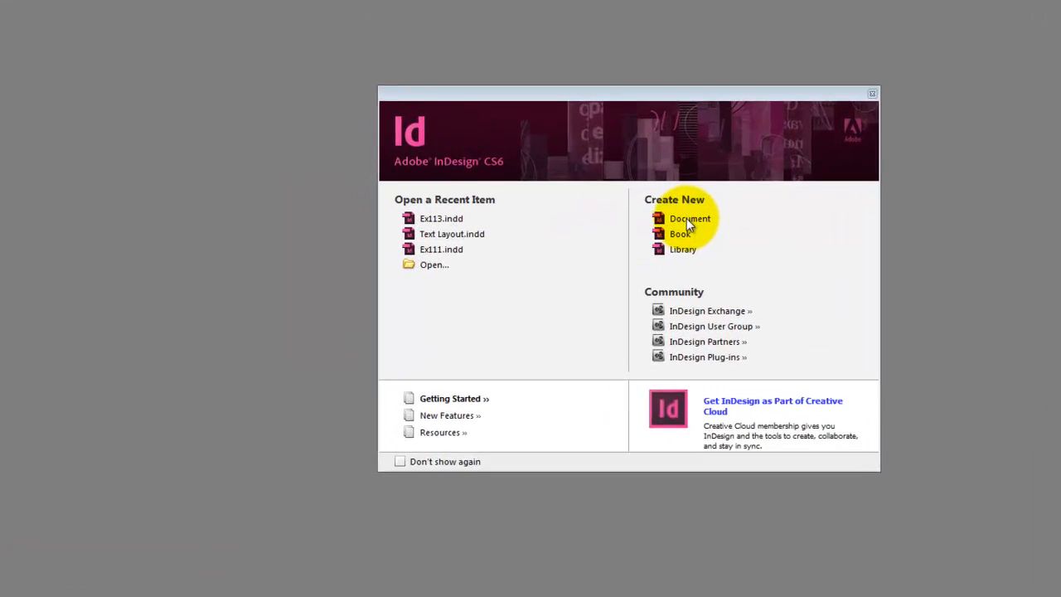
left_click(574, 249)
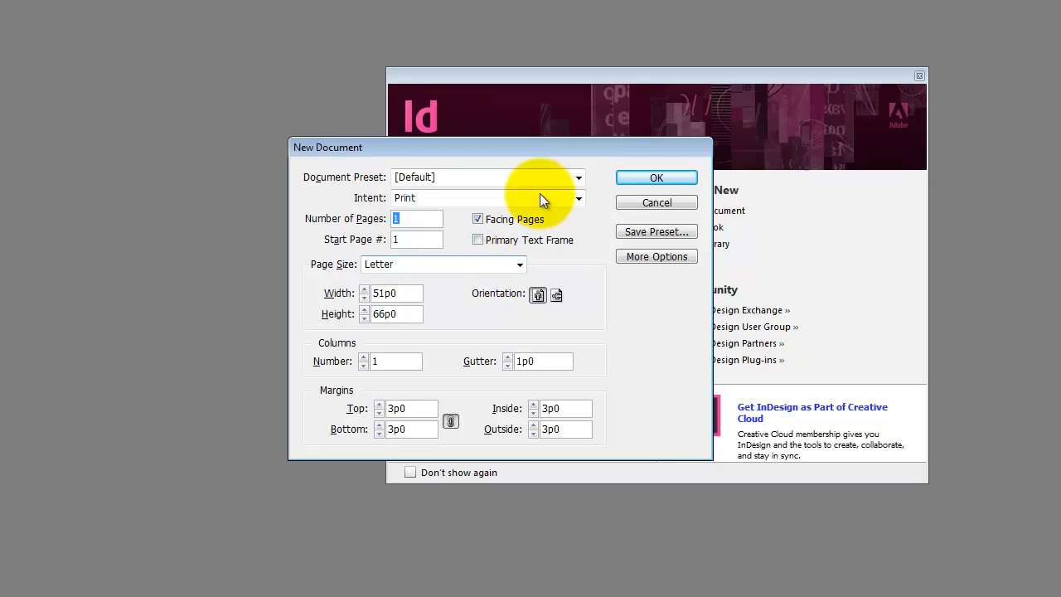
left_click(557, 296)
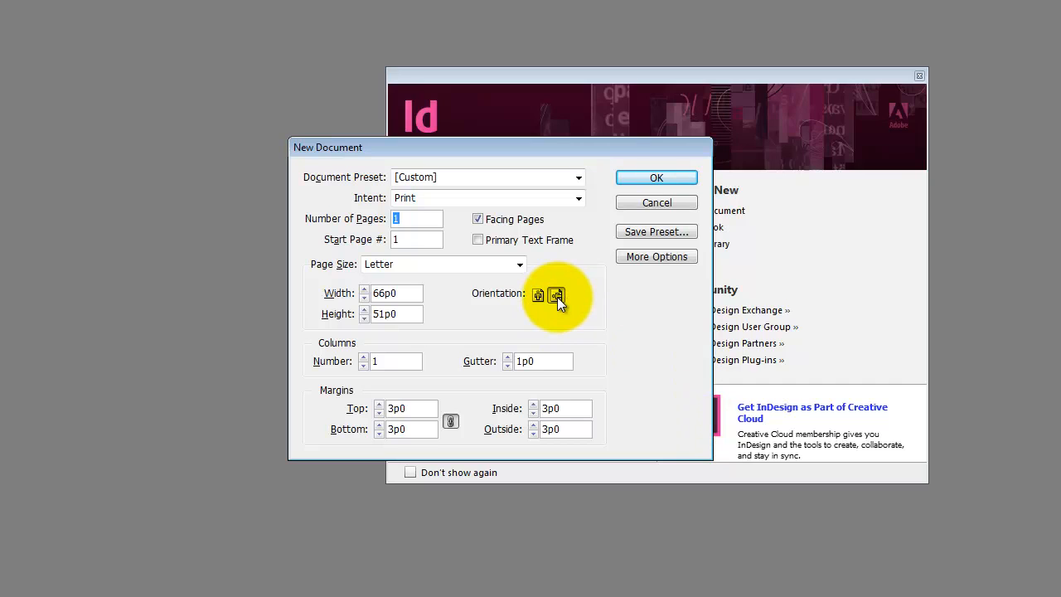
left_click(657, 178)
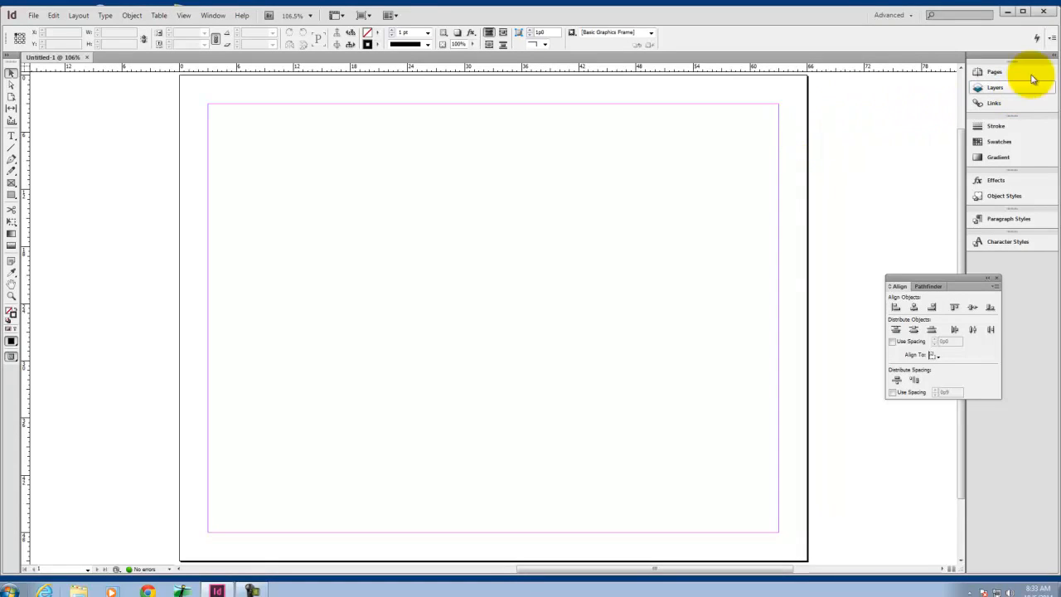
Add two more pages to the document after page 1.
left_click(998, 72)
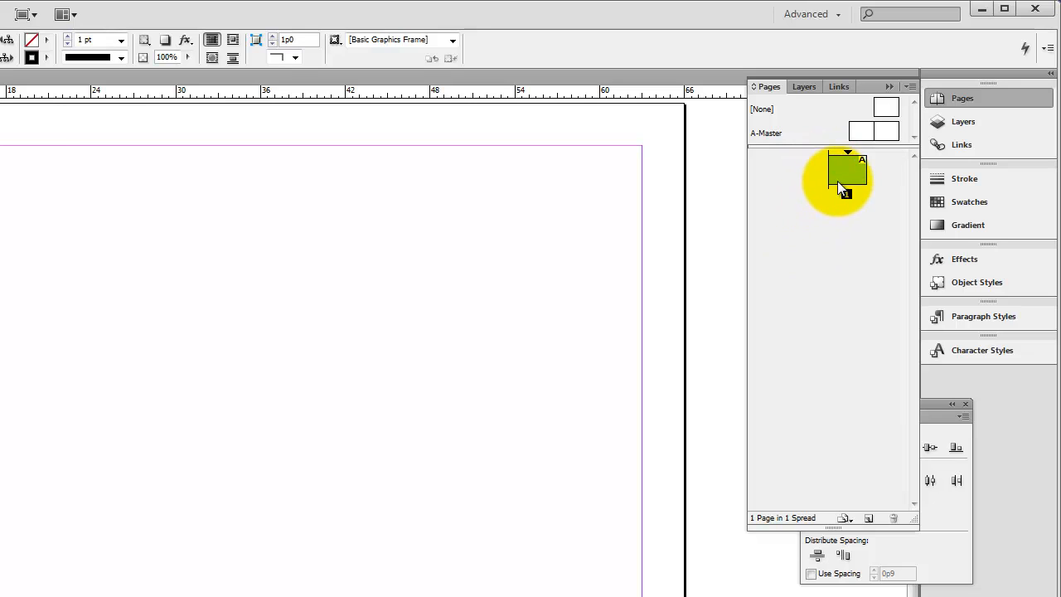
left_click(868, 520)
left_click(868, 520)
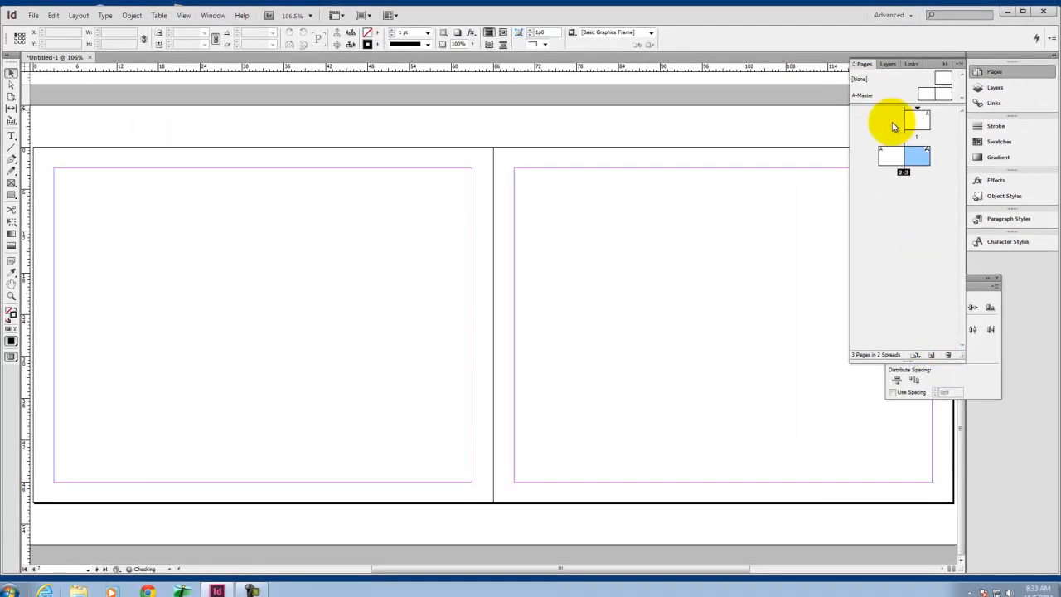
Examine pages 1, 2 and 3 one after another to compare the single page with the facing spread.
left_click(908, 199)
left_click(893, 158)
double_click(893, 157)
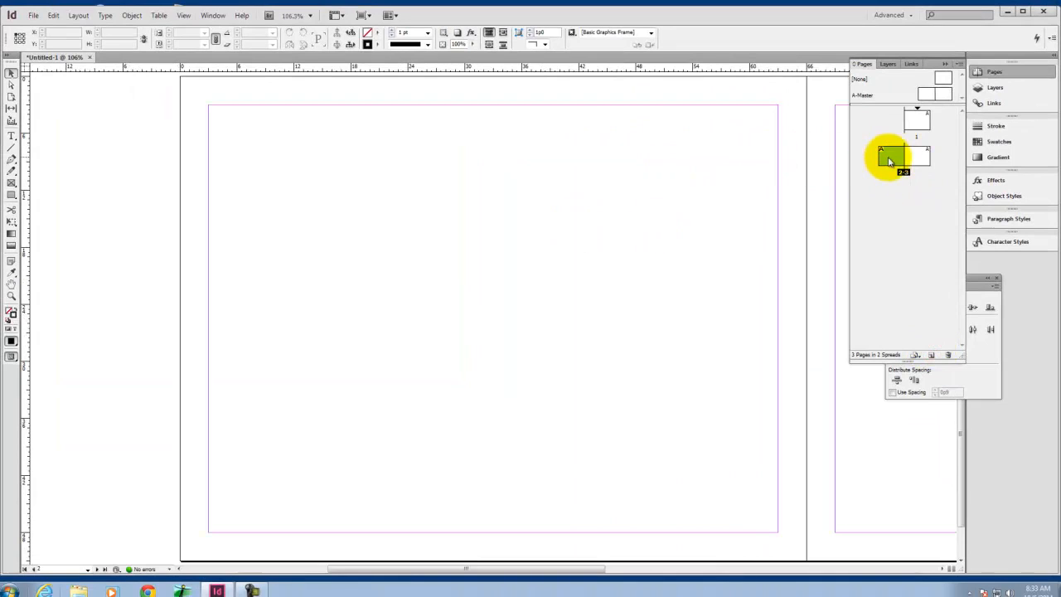
double_click(919, 156)
key("ctrl+0")
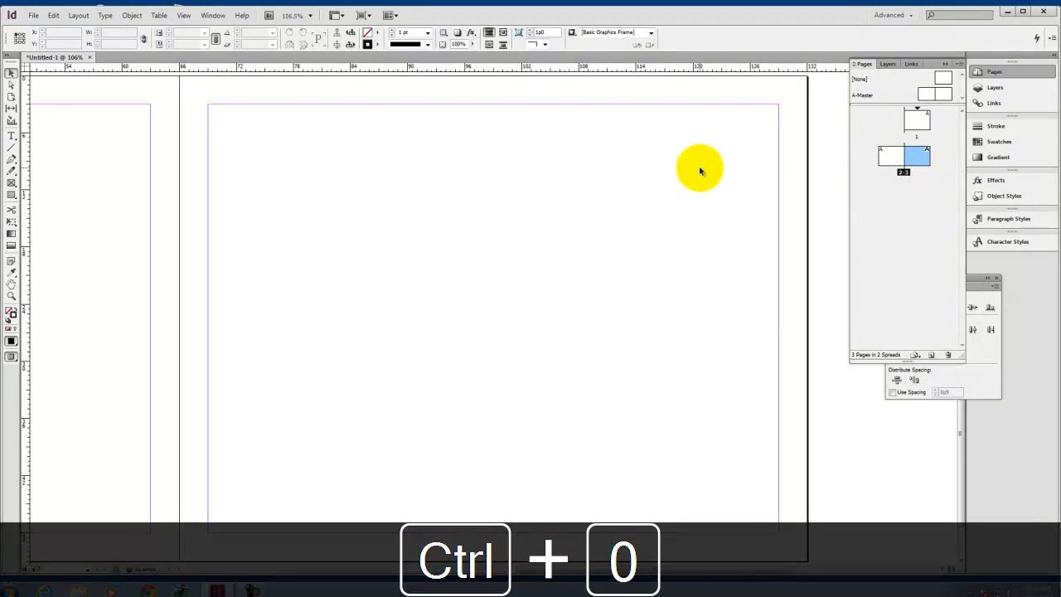
key("ctrl+minus")
key("space")
left_click_drag(414, 215, 614, 210)
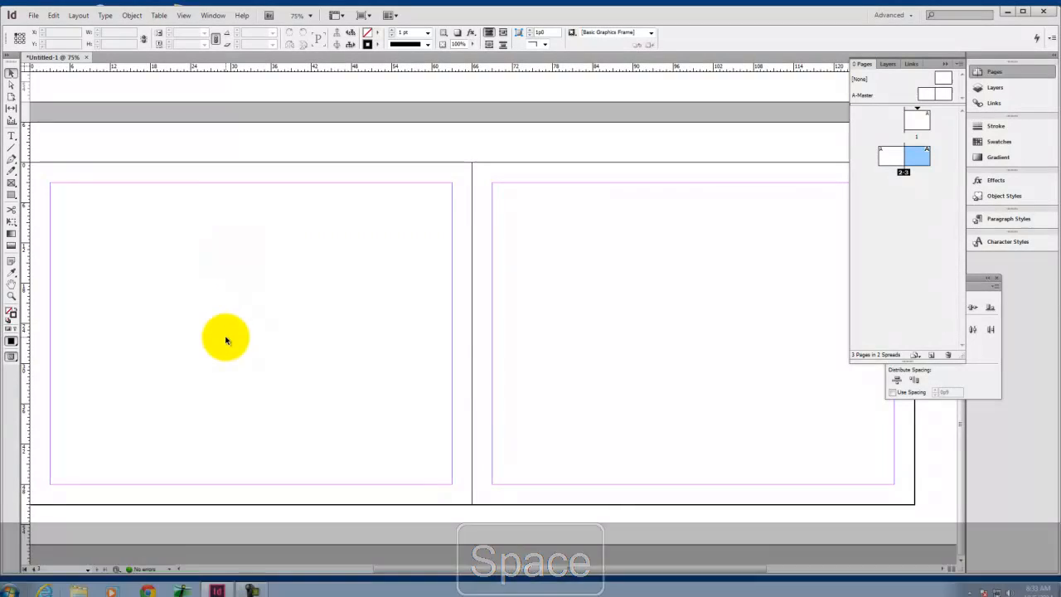
double_click(916, 119)
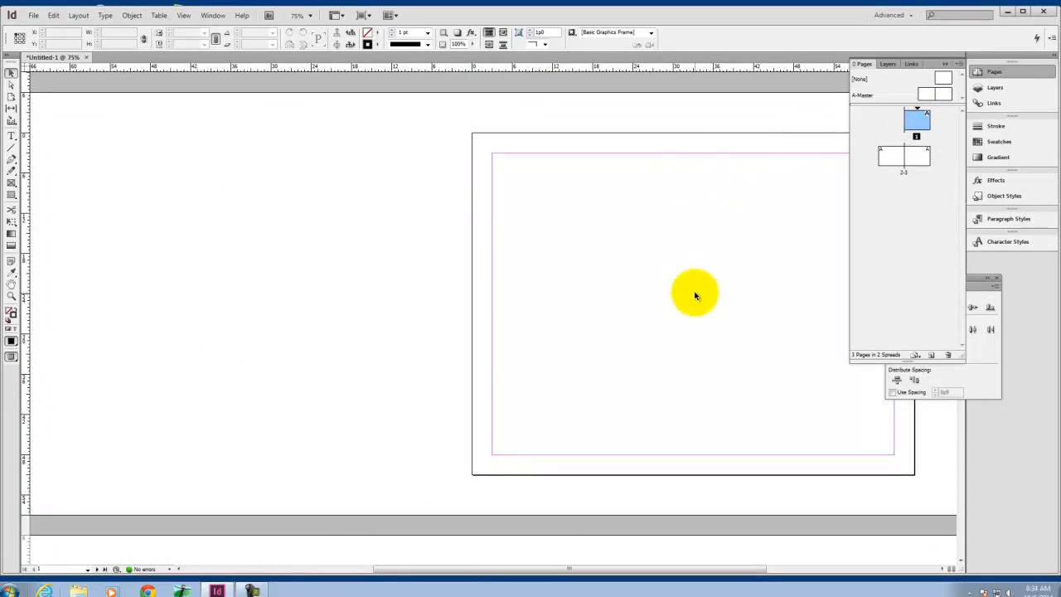
double_click(890, 156)
double_click(918, 157)
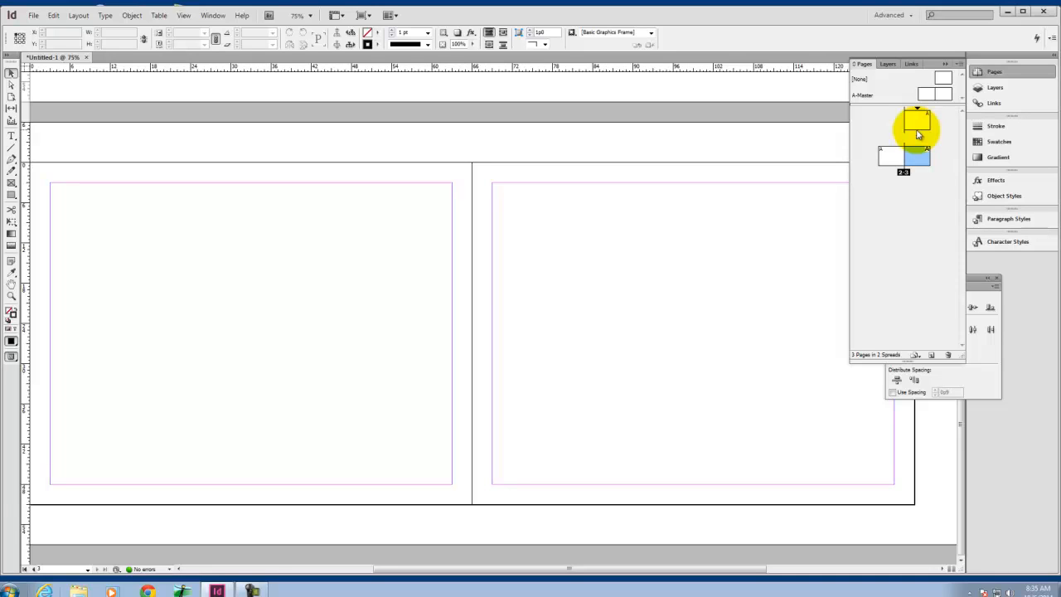
left_click(910, 195)
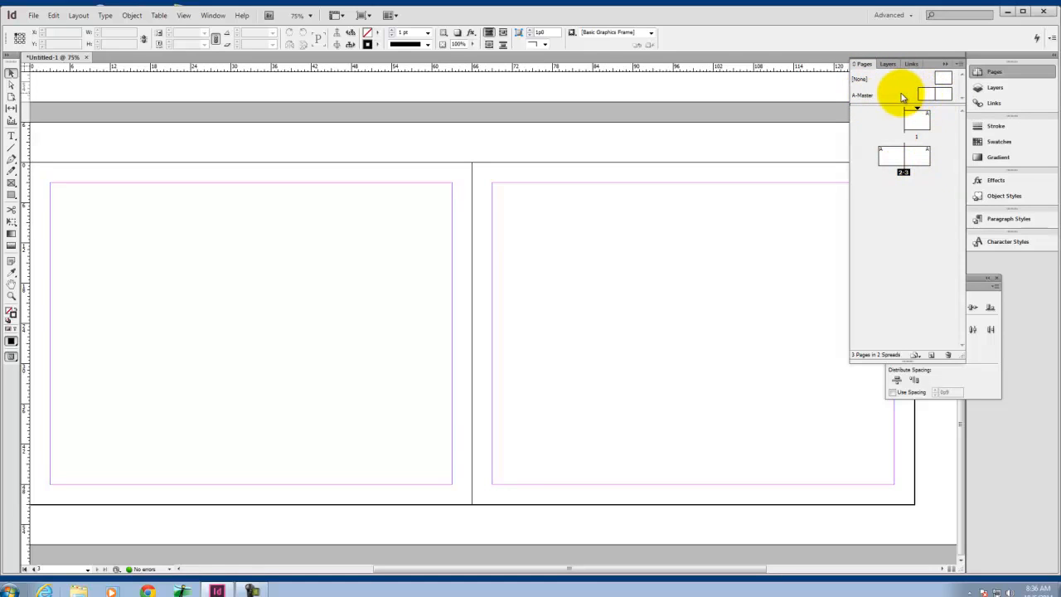
Open the A-Master spread and add a second master spread, B-Master.
double_click(928, 92)
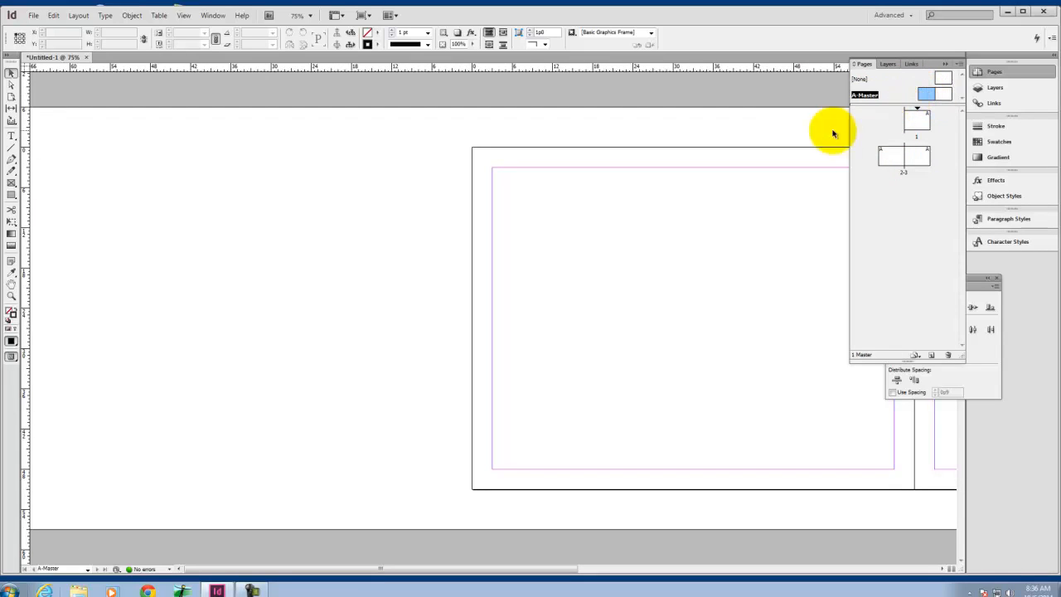
key("space")
left_click_drag(772, 194, 315, 182)
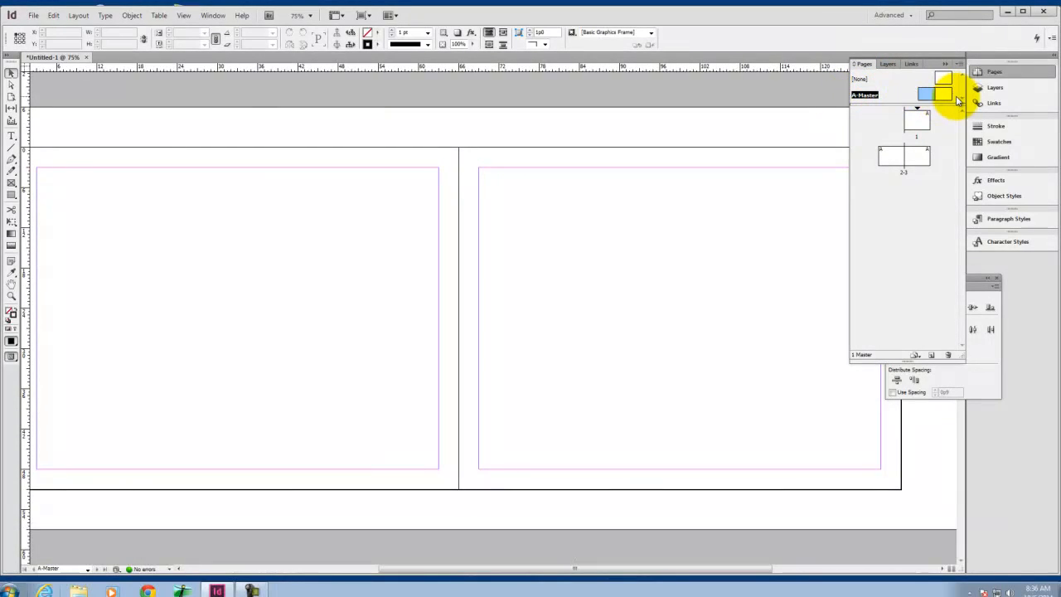
left_click(929, 356)
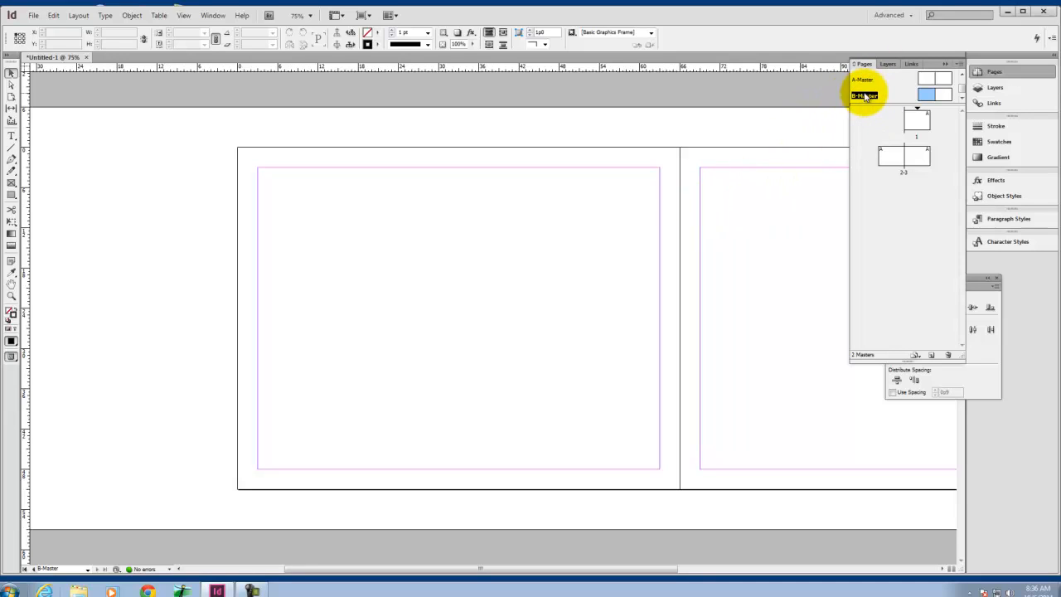
key("space")
left_click_drag(729, 241, 555, 225)
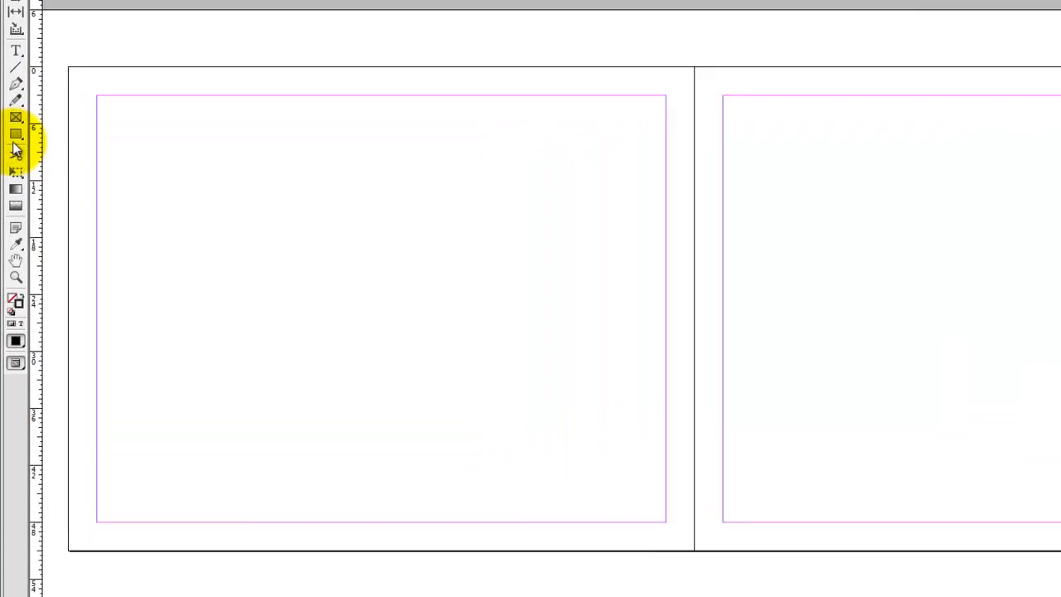
left_click(15, 133)
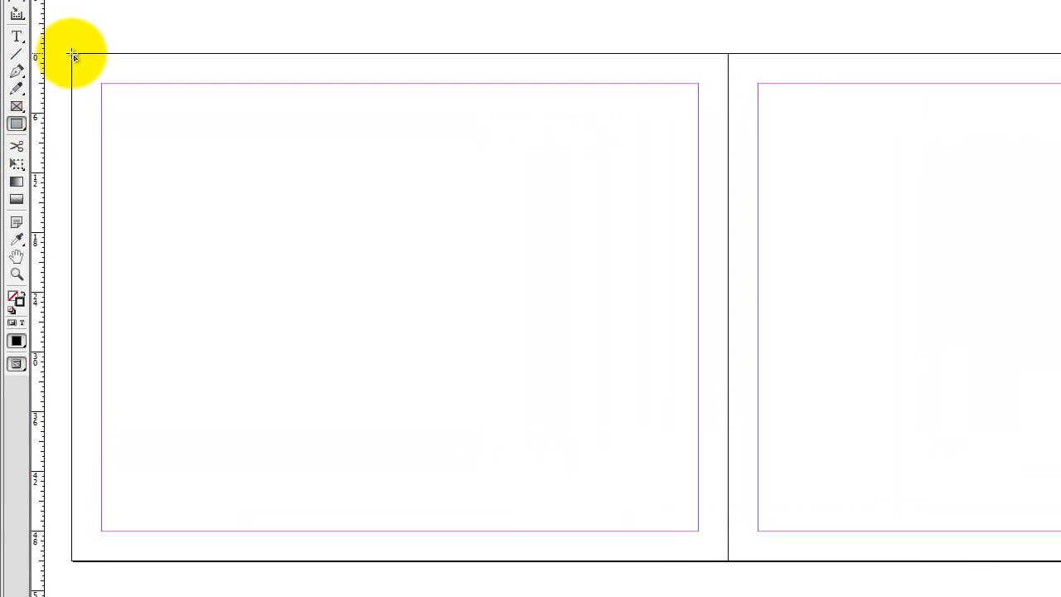
left_click_drag(72, 54, 727, 96)
key("Delete")
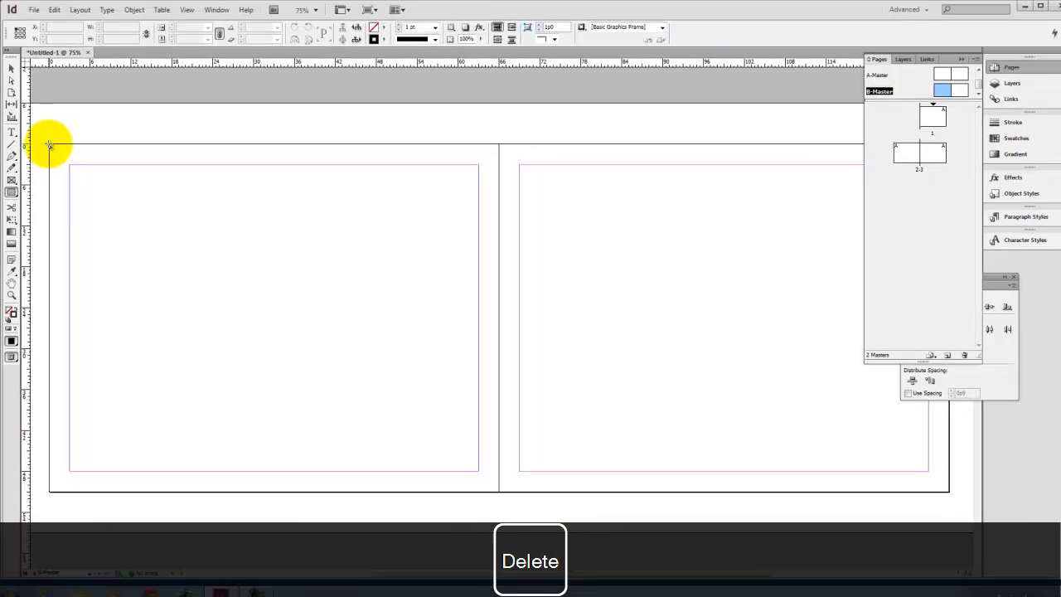
left_click(73, 55)
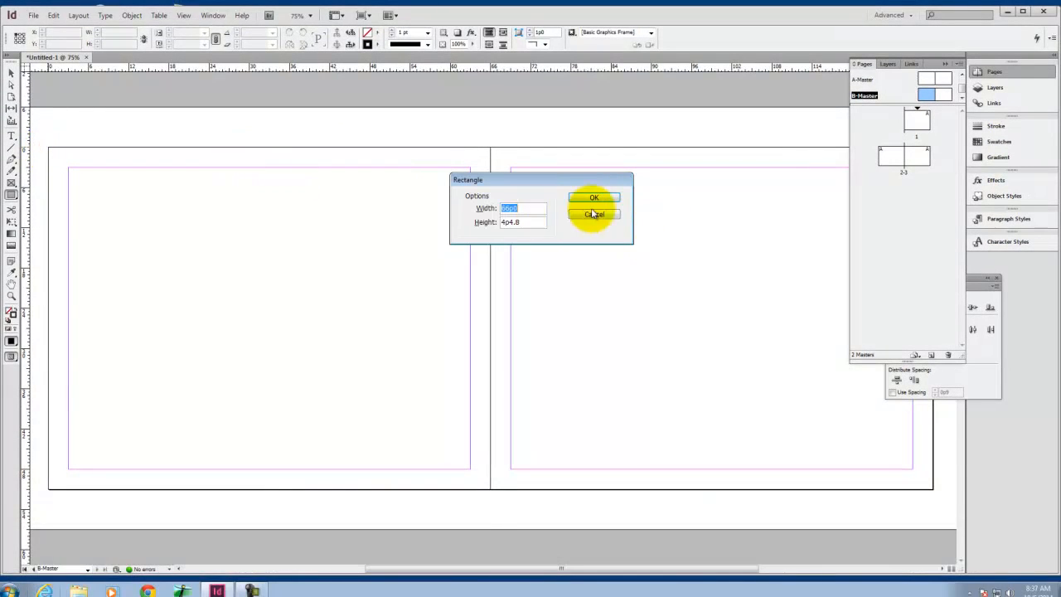
left_click(610, 214)
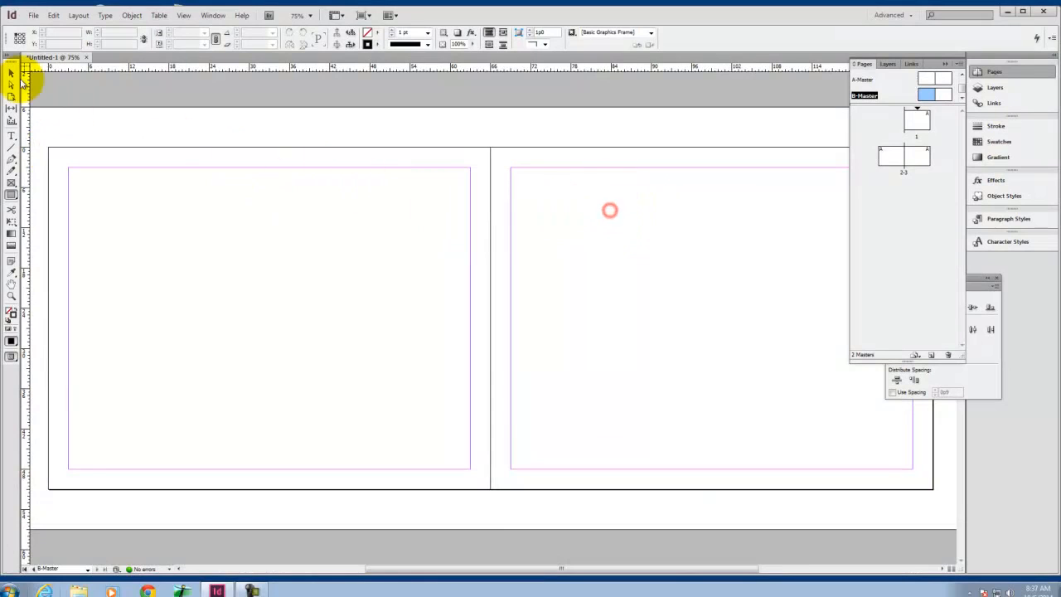
Switch the ruler units to inches and create an 11 in wide, 1 in high rectangle from the upper-left corner of B-Master's left page.
right_click(25, 66)
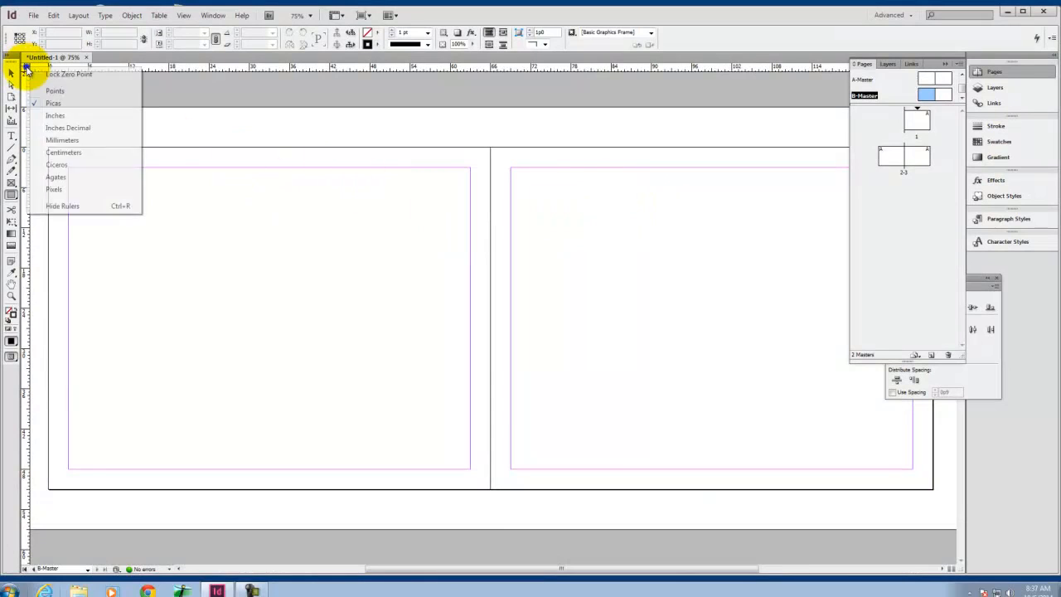
left_click(58, 116)
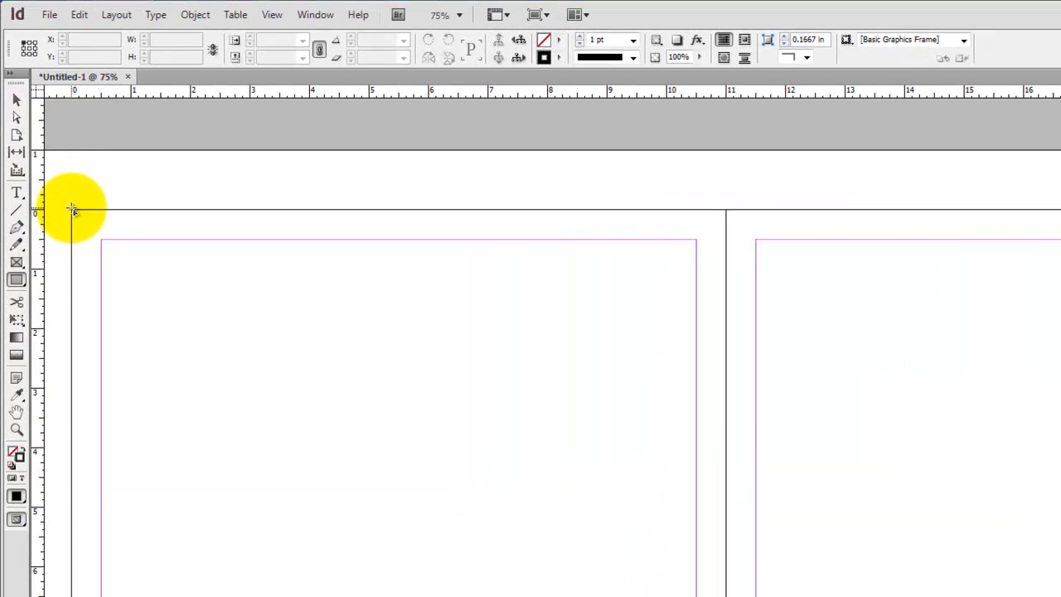
left_click(49, 145)
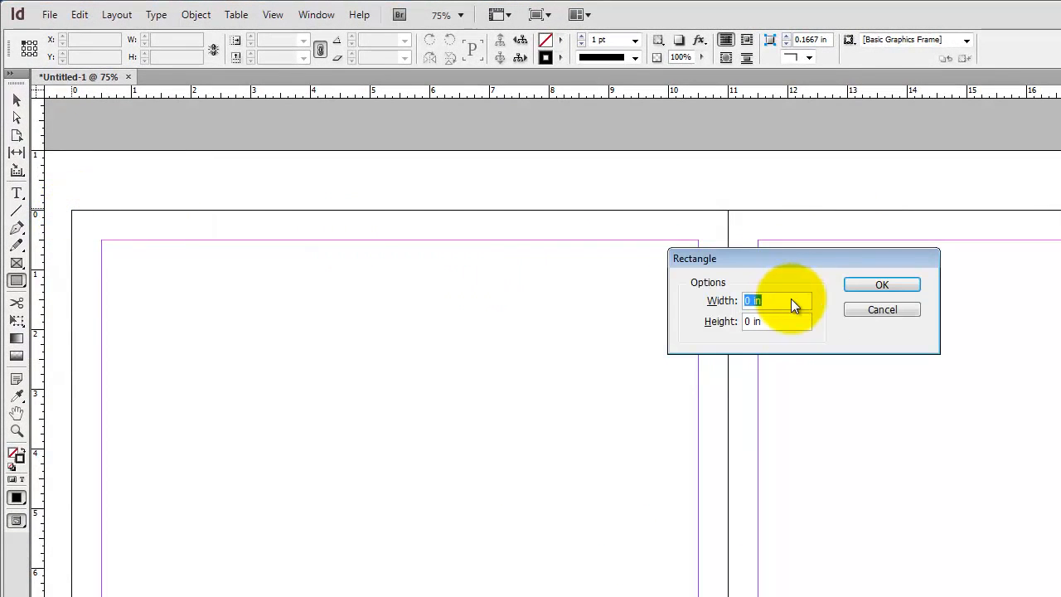
type("8.5")
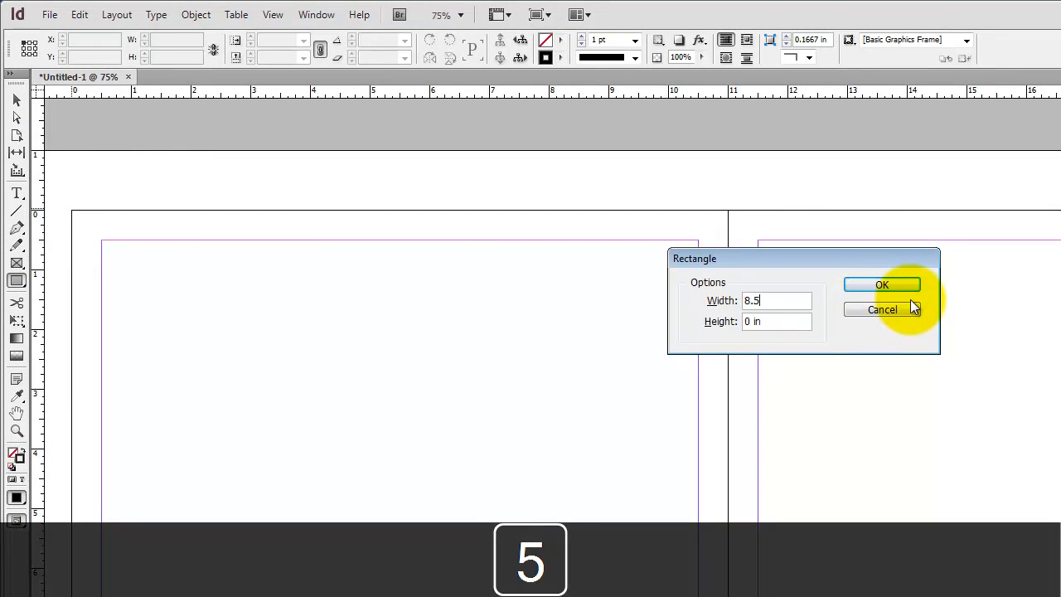
key("BackSpace")
key("BackSpace")
type("11")
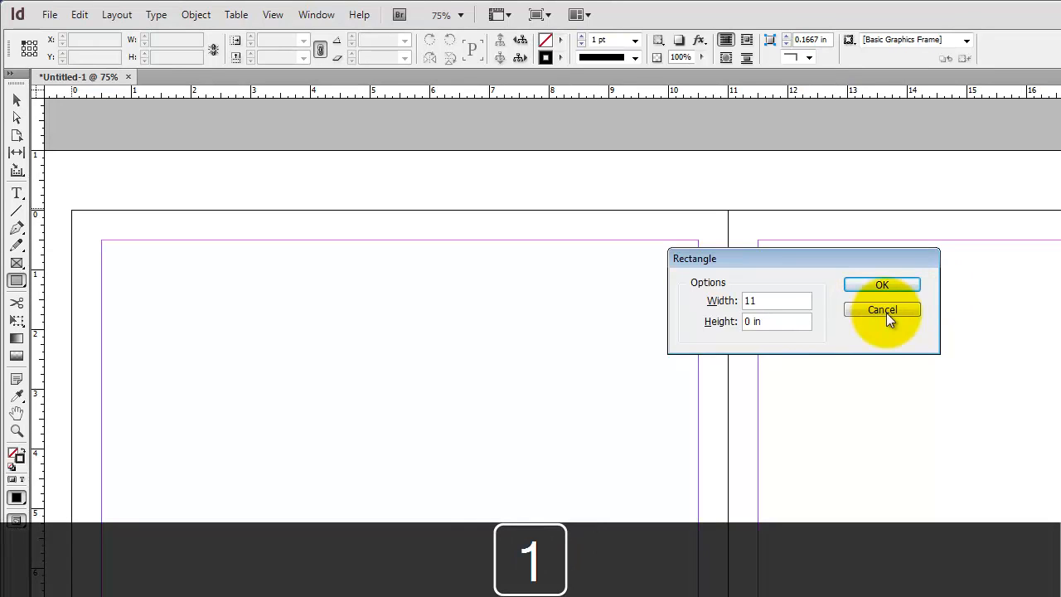
left_click(751, 323)
left_click_drag(753, 324, 734, 324)
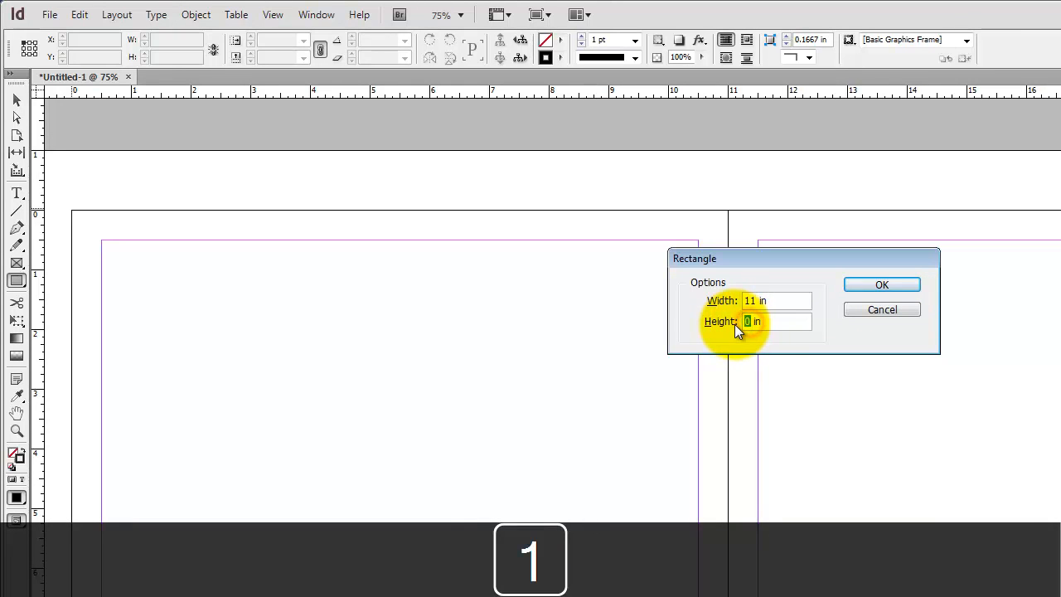
key("Return")
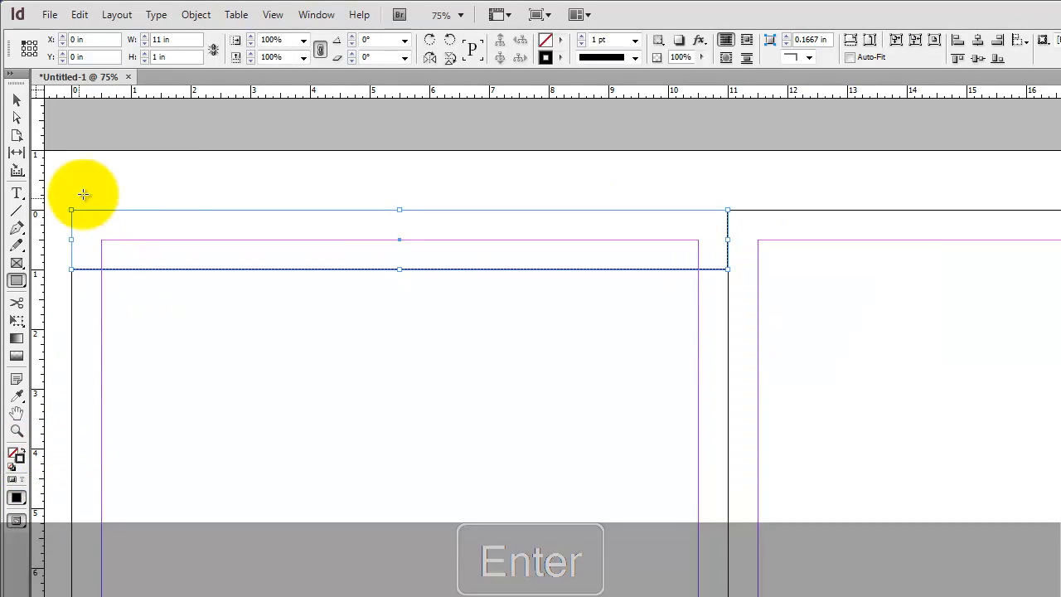
Swap the rectangle's fill and stroke so it has no outline, and set its fill colour to K 60%.
left_click(25, 452)
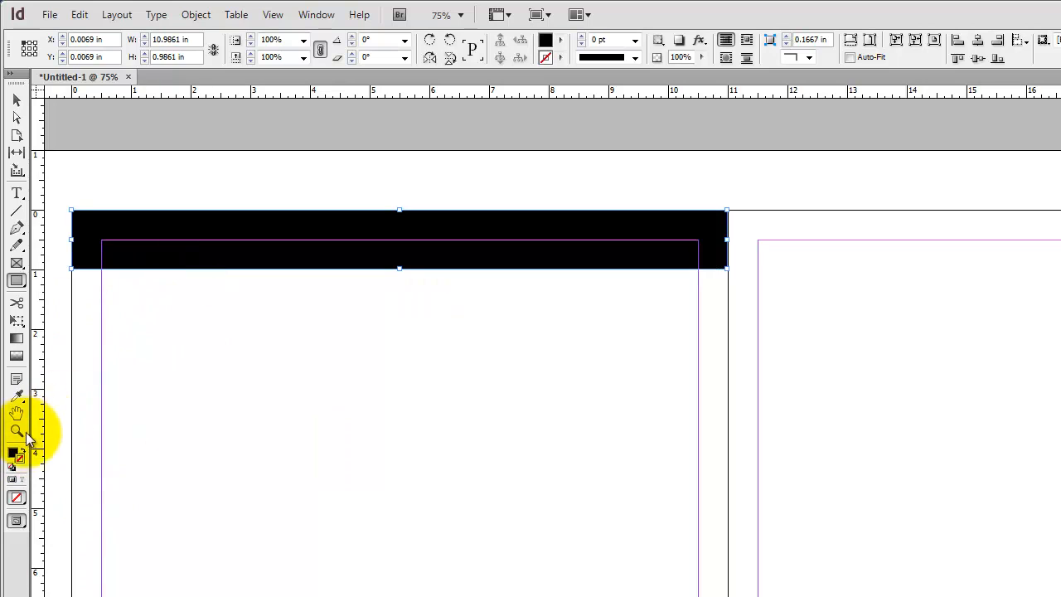
double_click(13, 452)
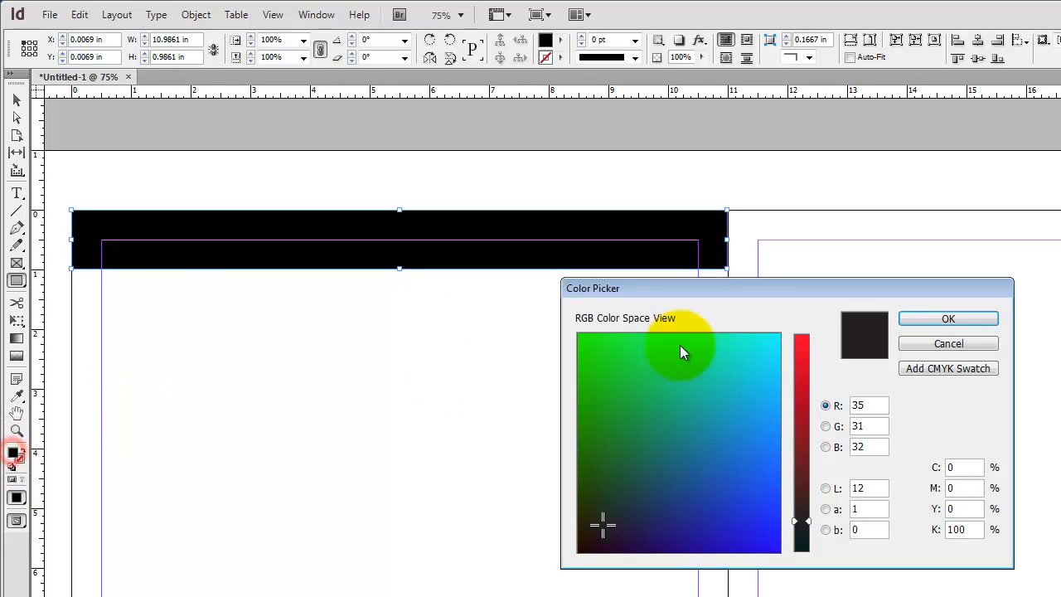
double_click(960, 528)
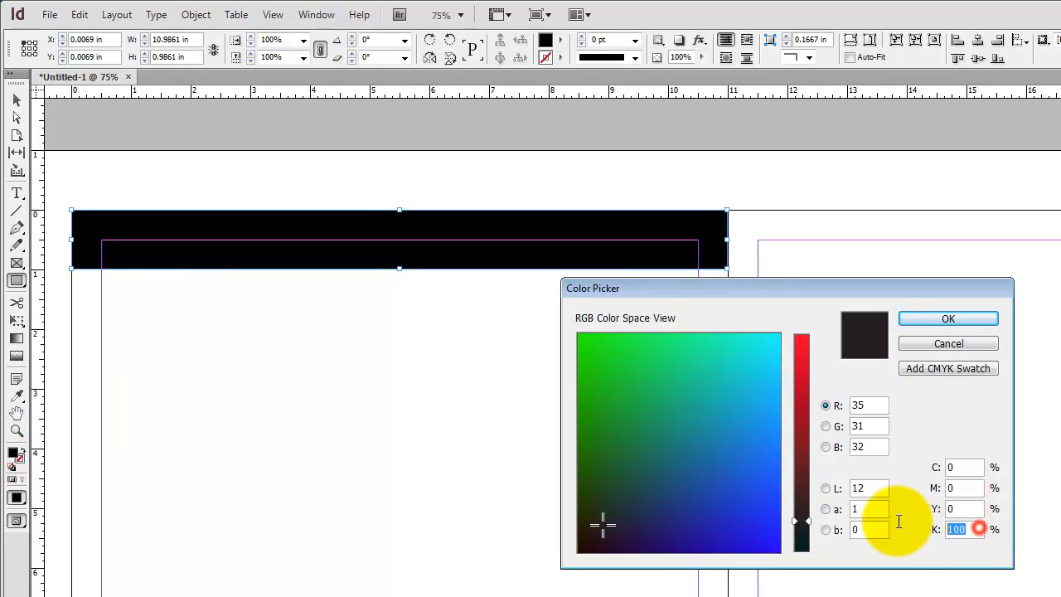
type("60")
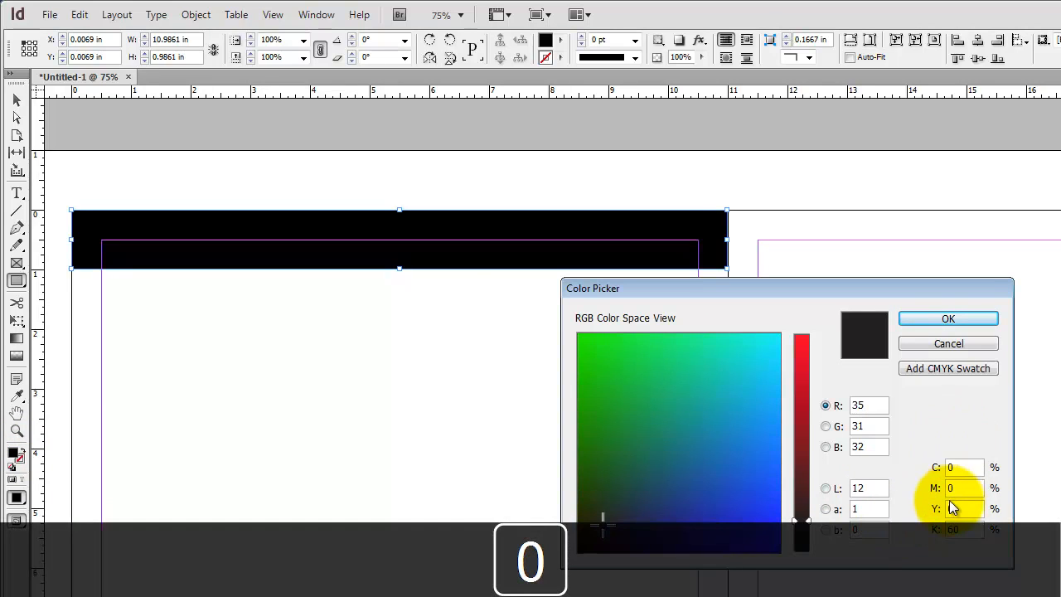
left_click(961, 489)
left_click(944, 319)
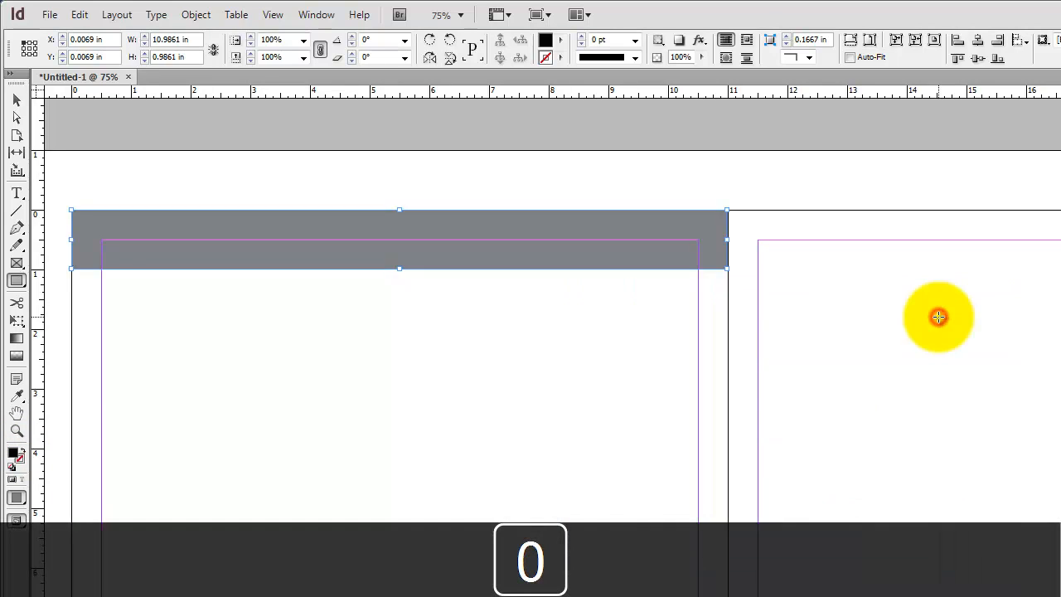
Copy the gray header bar and paste a duplicate onto the B-Master spread.
left_click(18, 100)
left_click(295, 220)
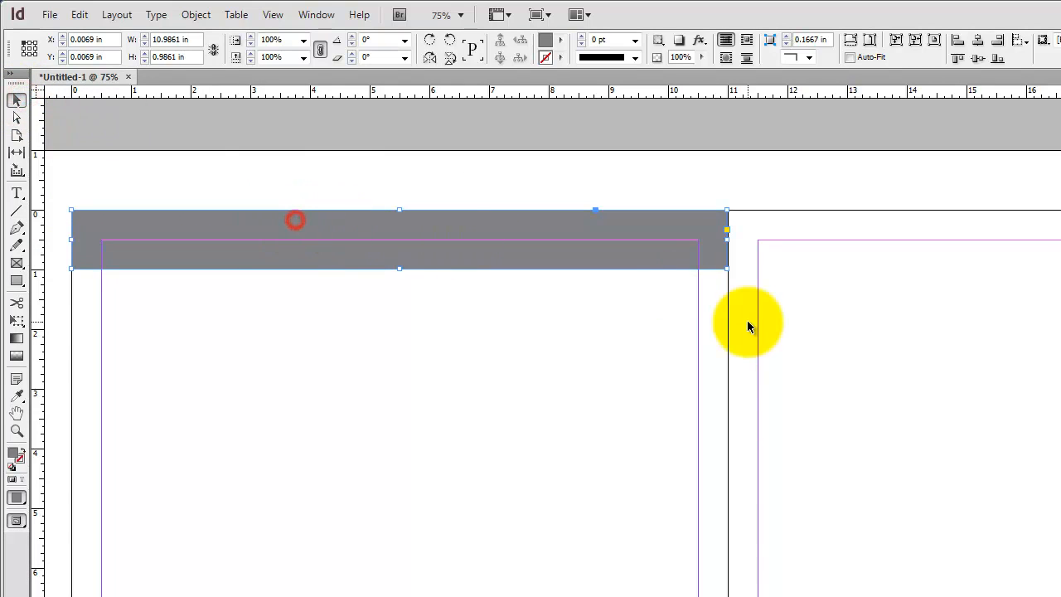
left_click(740, 349)
left_click(559, 258)
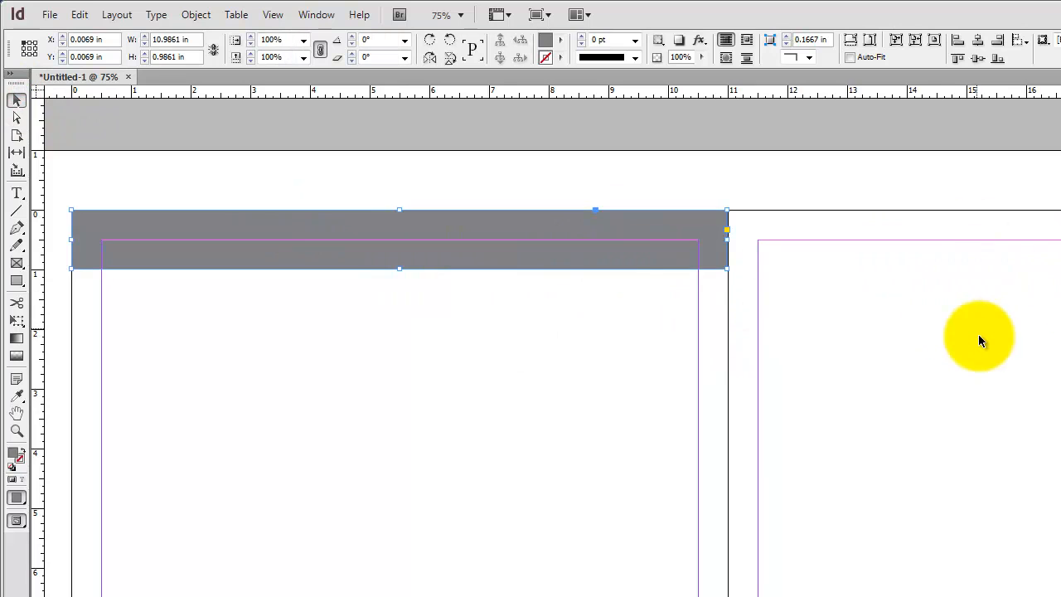
key("ctrl+c")
key("ctrl+v")
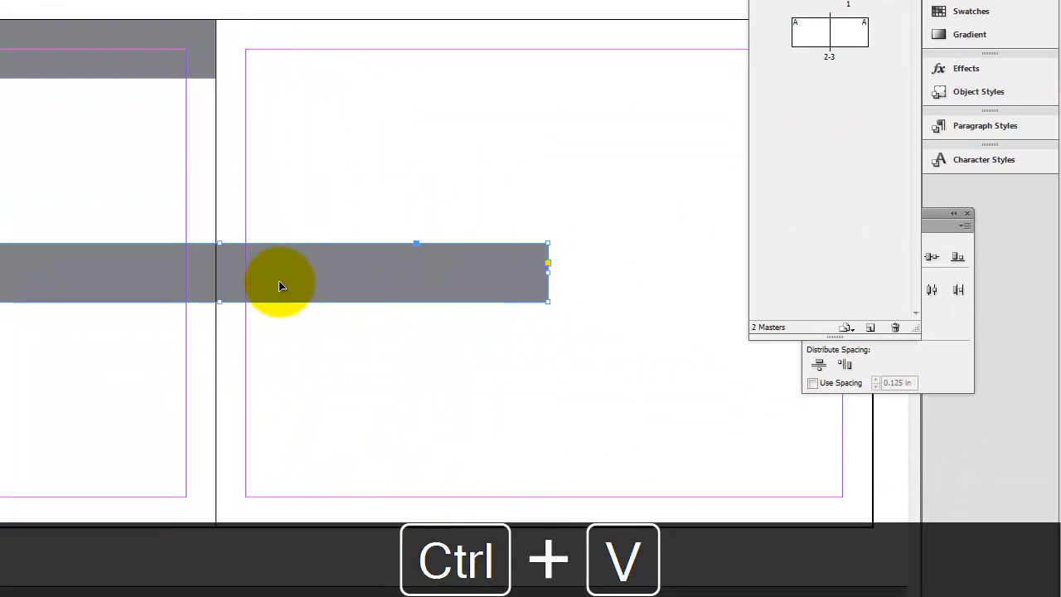
Move the duplicated gray header bar to the top of B-Master's right page, beside the first bar.
left_click_drag(601, 403, 925, 180)
left_click_drag(602, 58, 598, 56)
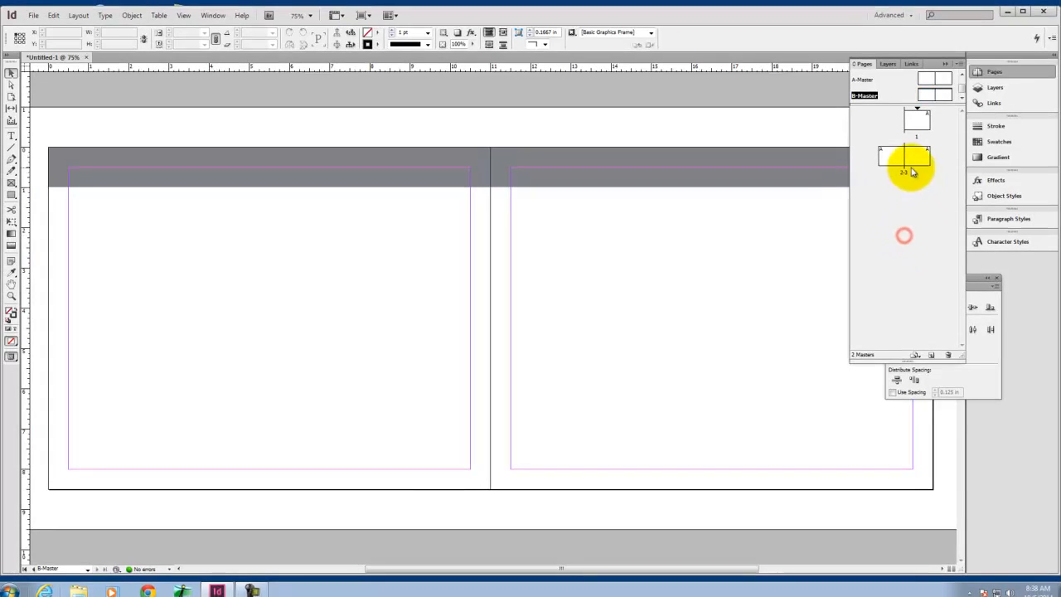
Open document pages 2-3 and add two new pages after them, forming spread 4-5.
double_click(895, 162)
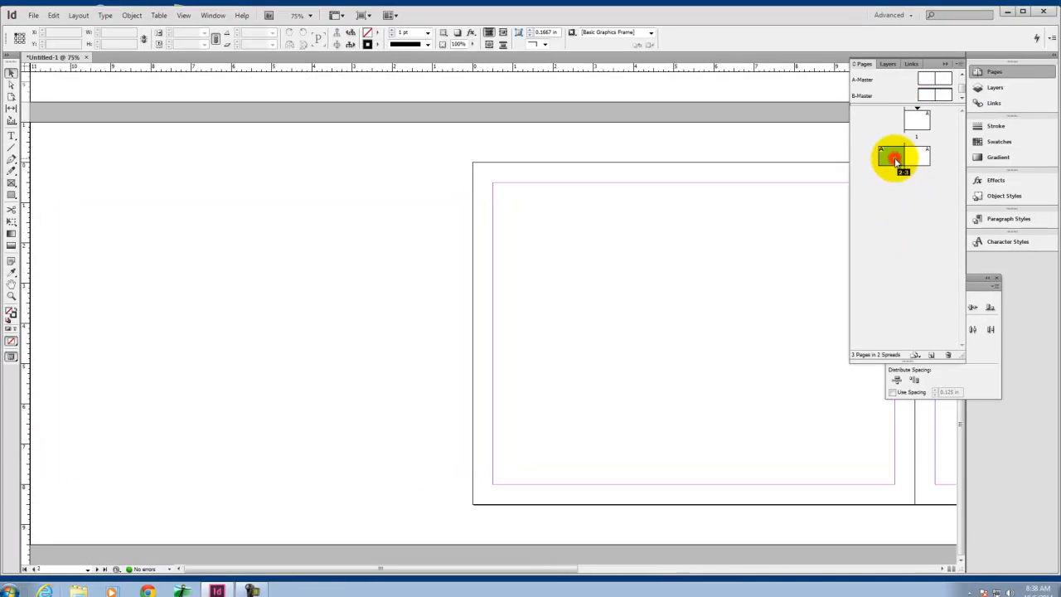
key("space")
left_click_drag(789, 199, 389, 157)
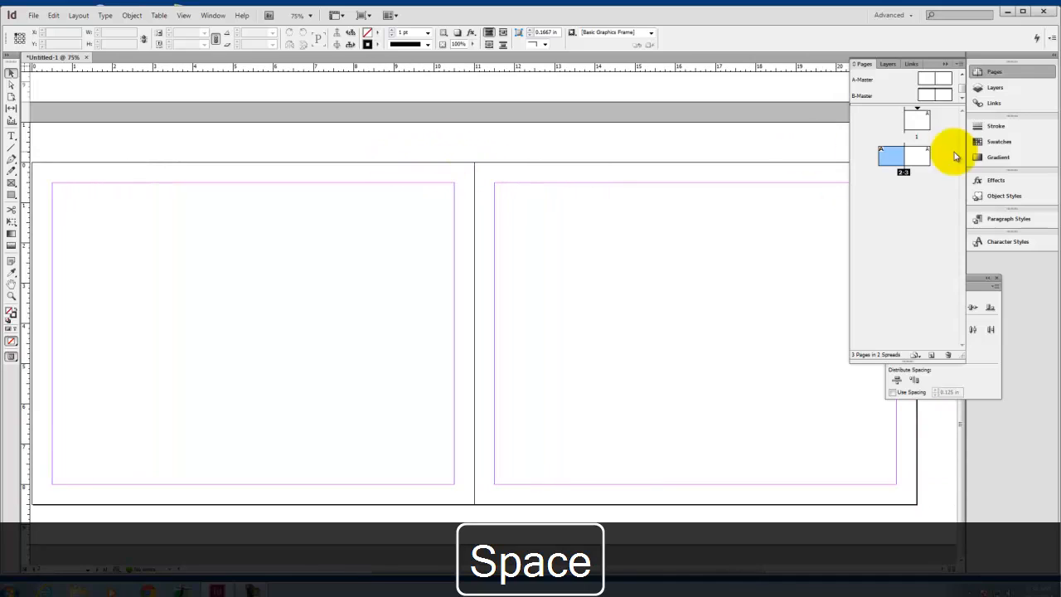
left_click(906, 192)
left_click(932, 355)
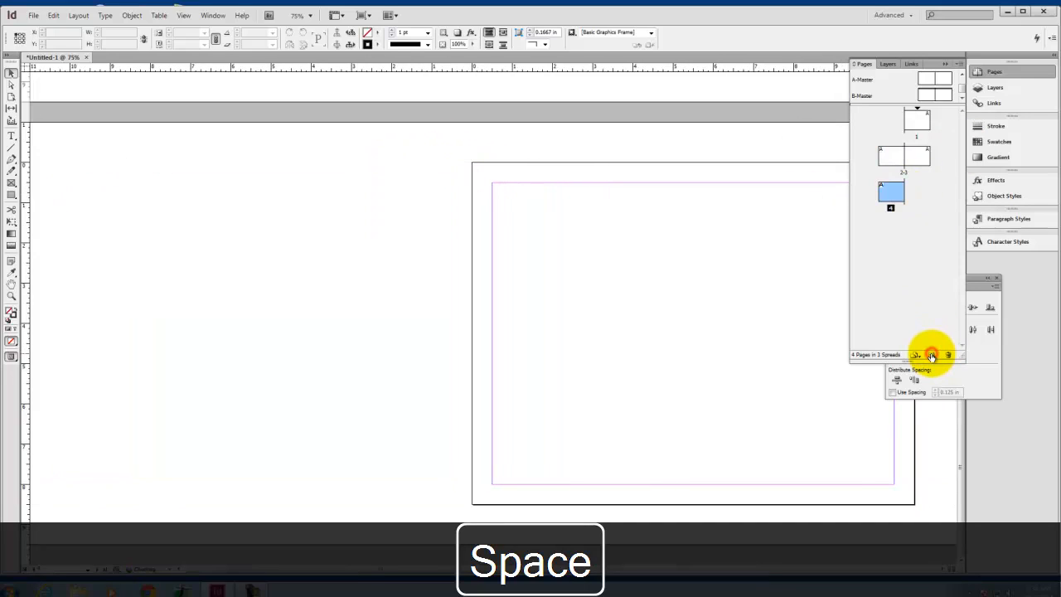
Apply B-Master to document pages 4-5.
left_click(895, 158)
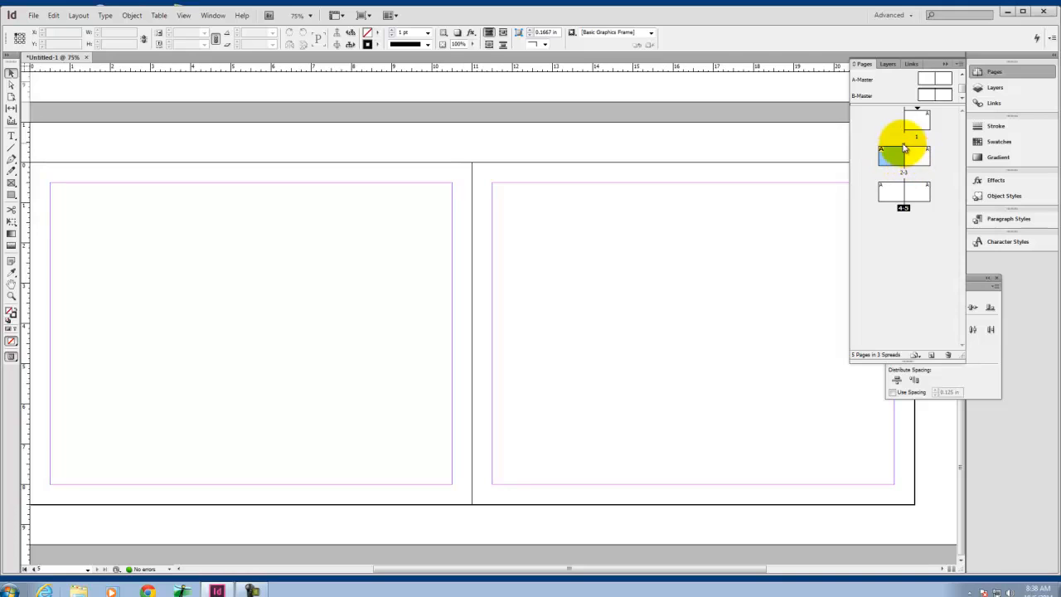
left_click(939, 169)
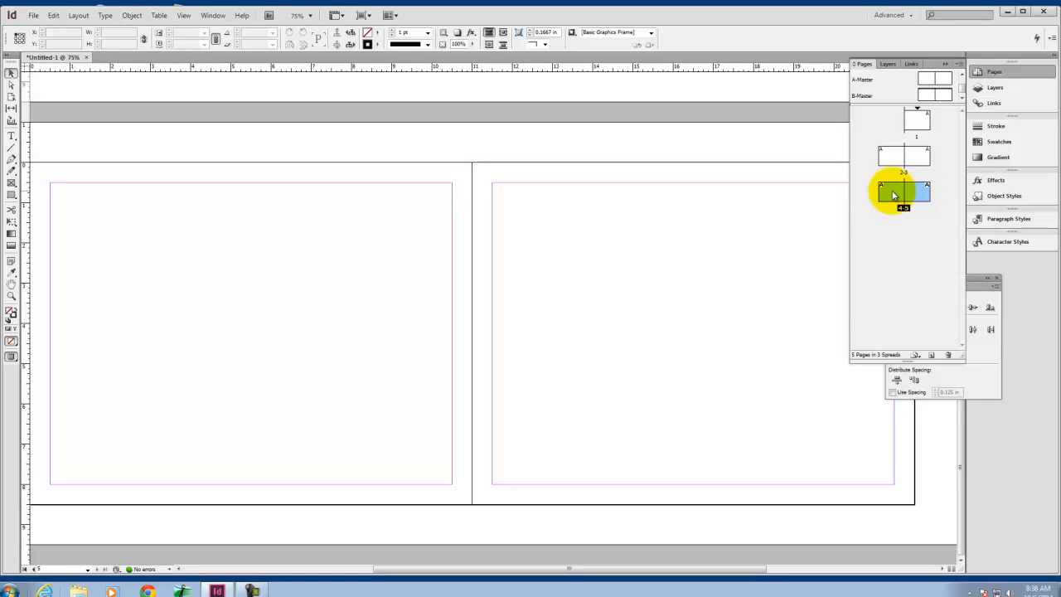
right_click(893, 191)
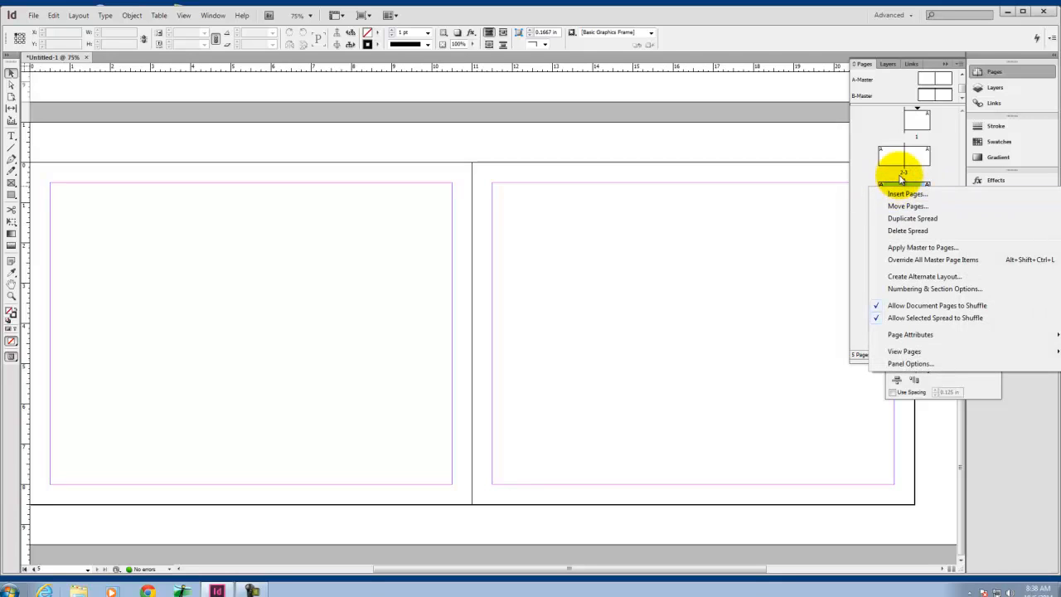
left_click(918, 247)
left_click(533, 288)
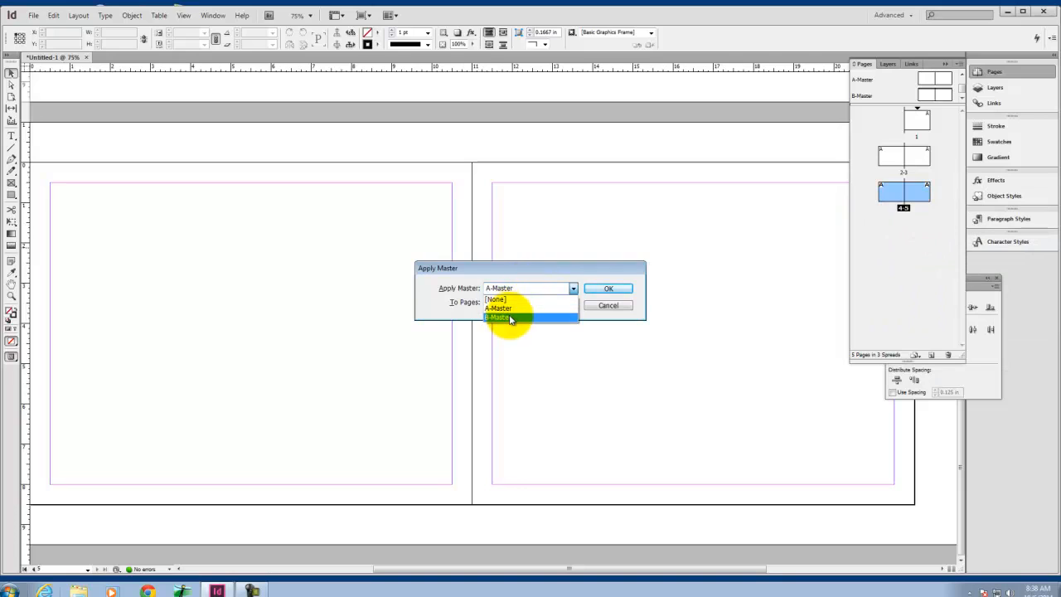
left_click(510, 318)
left_click(611, 288)
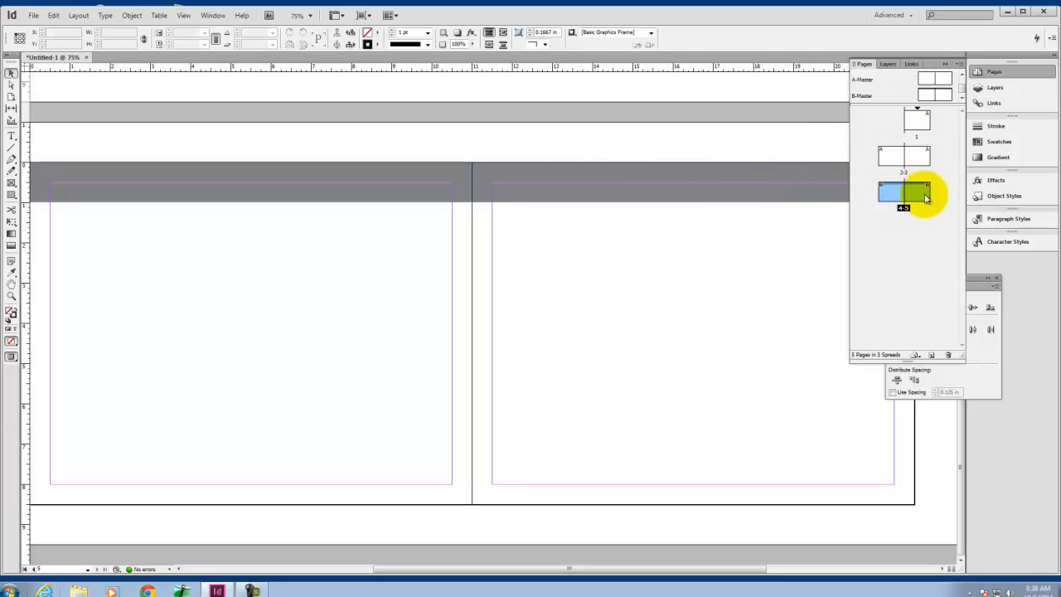
left_click(895, 227)
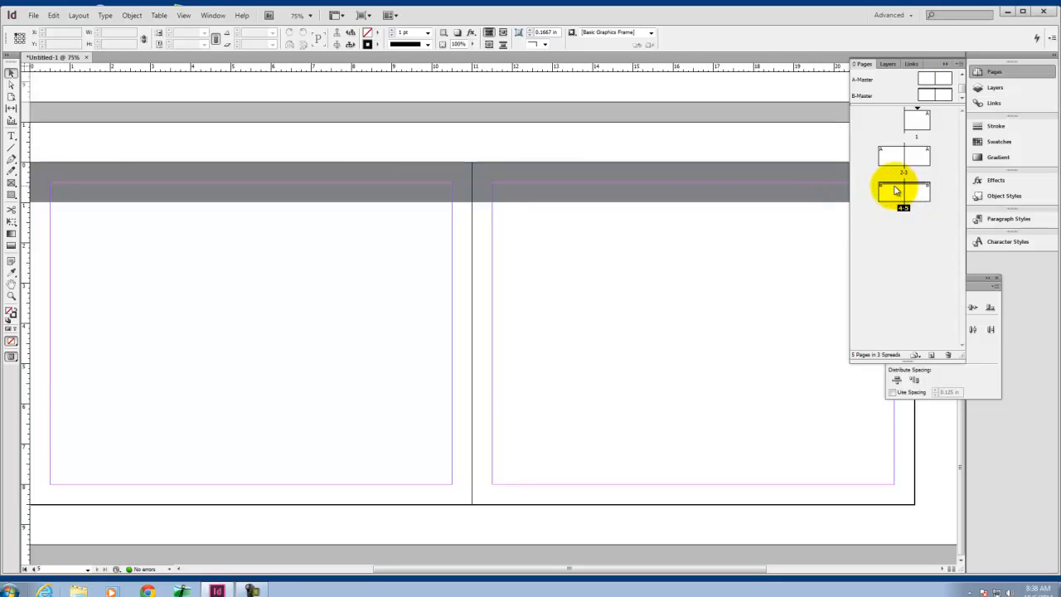
Compare the layout of pages 2-3, based on A-Master, with page 5, based on B-Master.
double_click(895, 157)
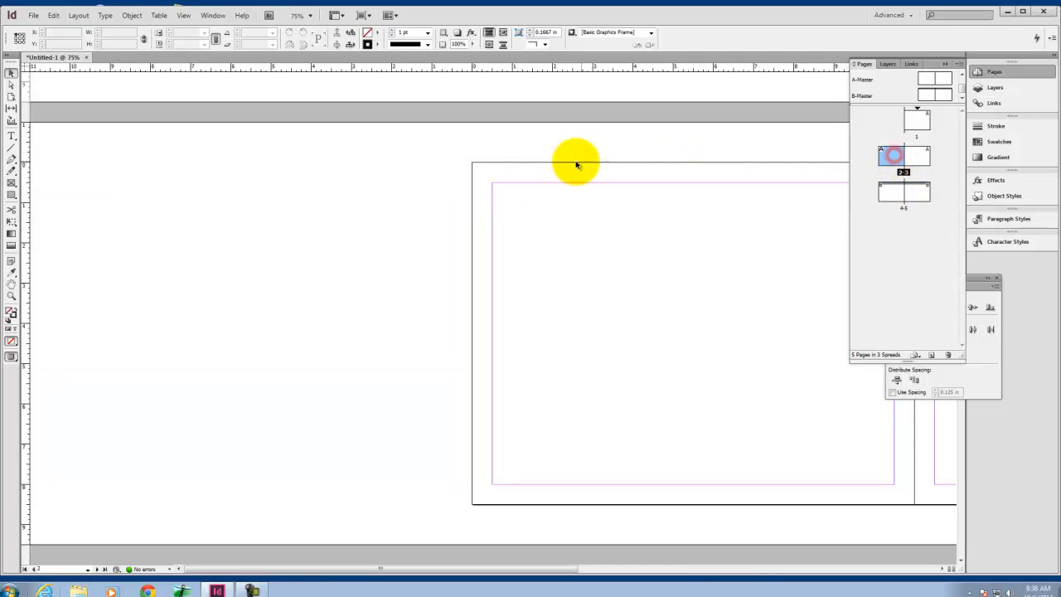
key("space")
left_click_drag(748, 184, 395, 169)
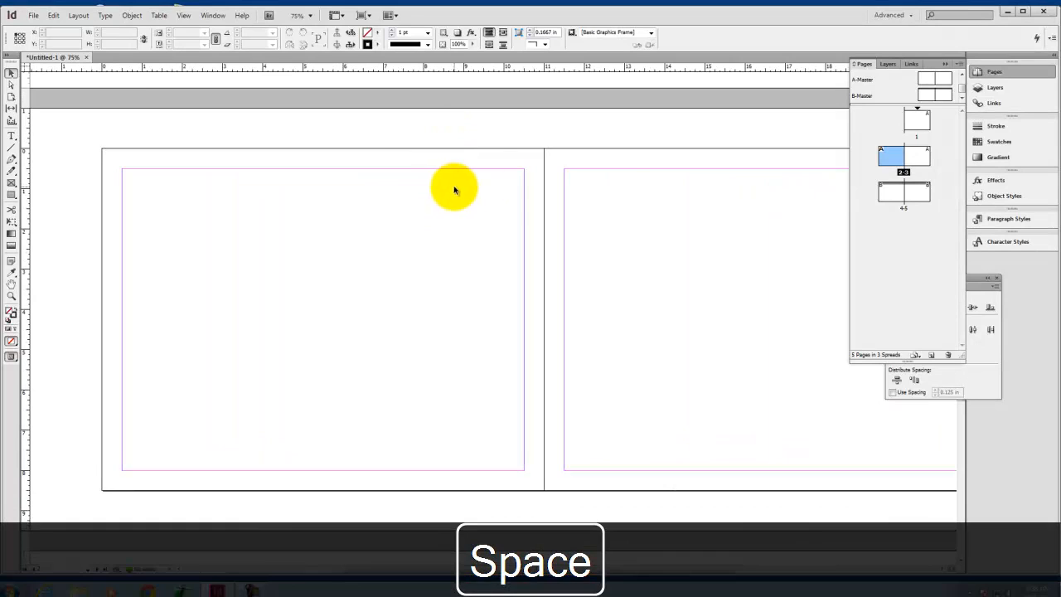
left_click(920, 193)
double_click(920, 193)
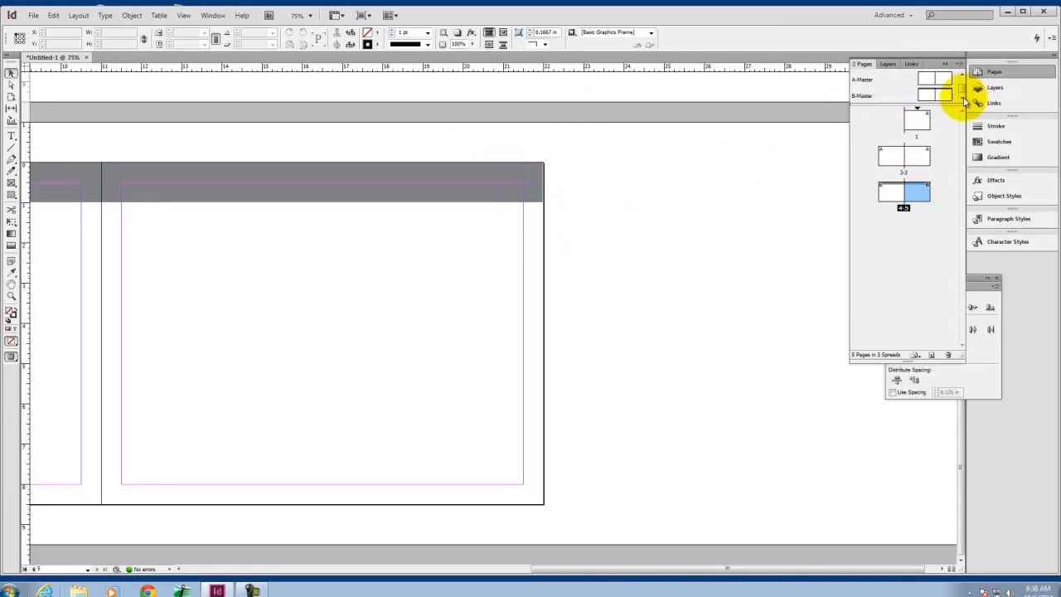
On B-Master's right page, stretch the header bar to the page's outer edge, about 11.01 in wide.
double_click(942, 95)
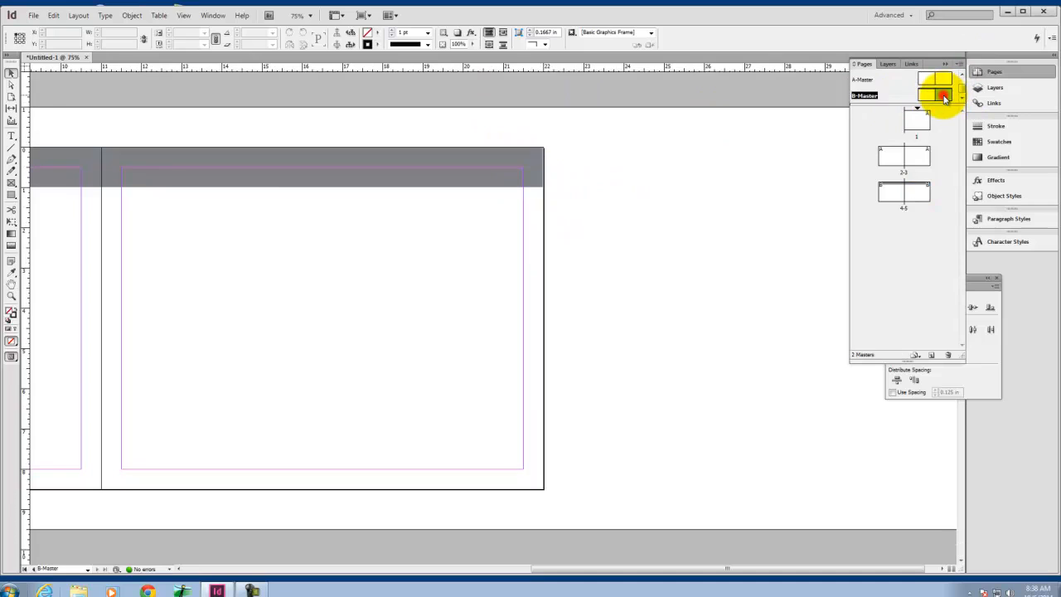
left_click(508, 169)
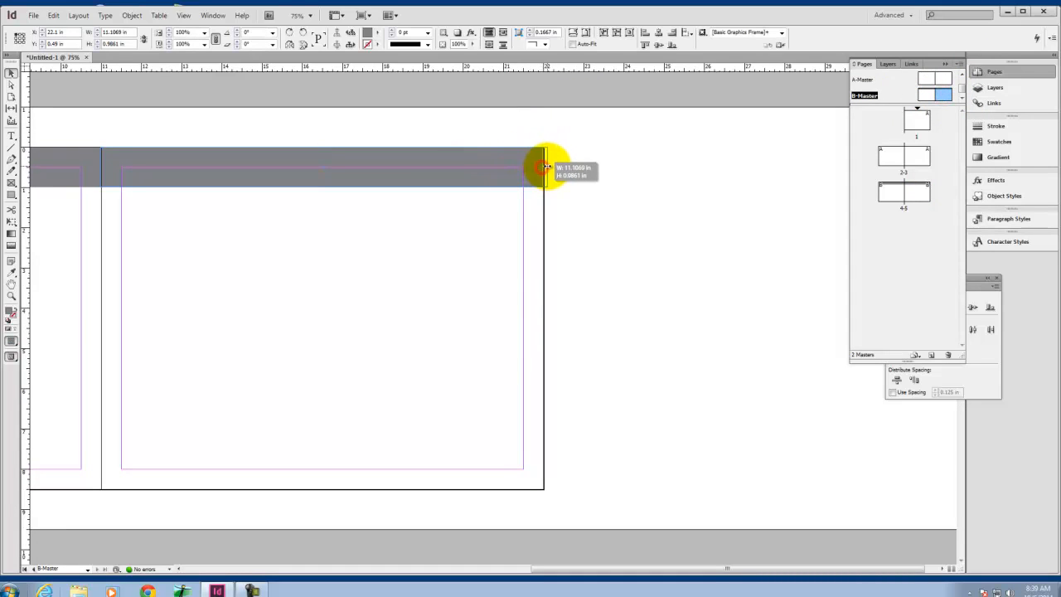
left_click(641, 194)
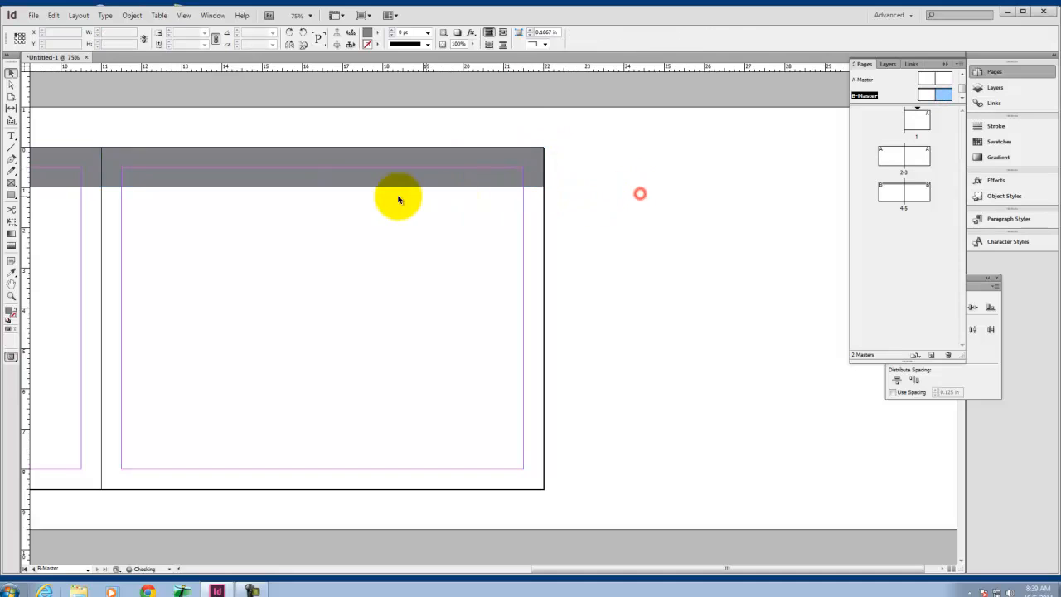
key("space")
left_click_drag(277, 215, 471, 206)
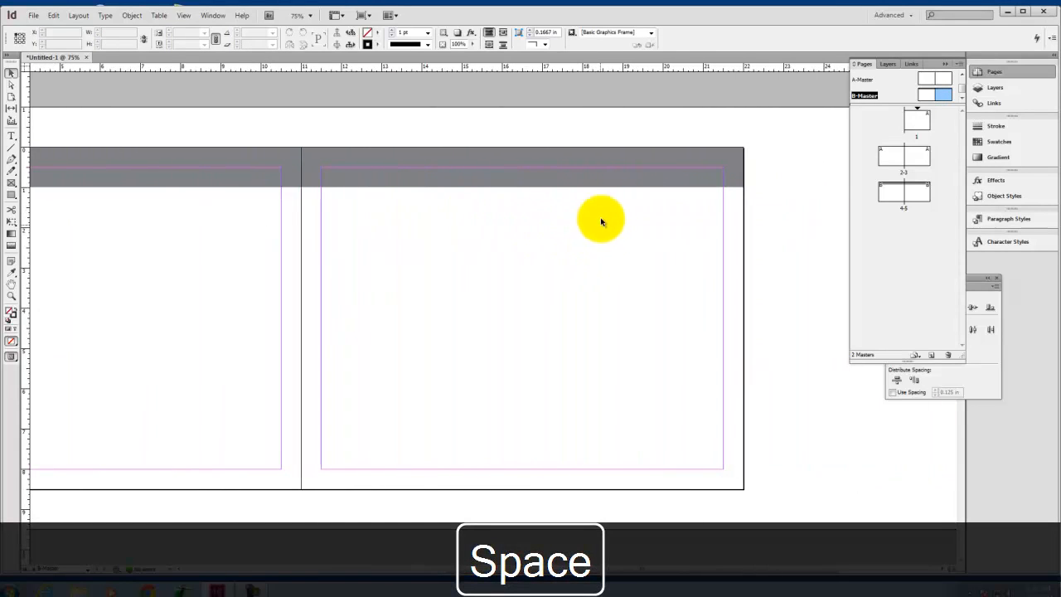
left_click(566, 175)
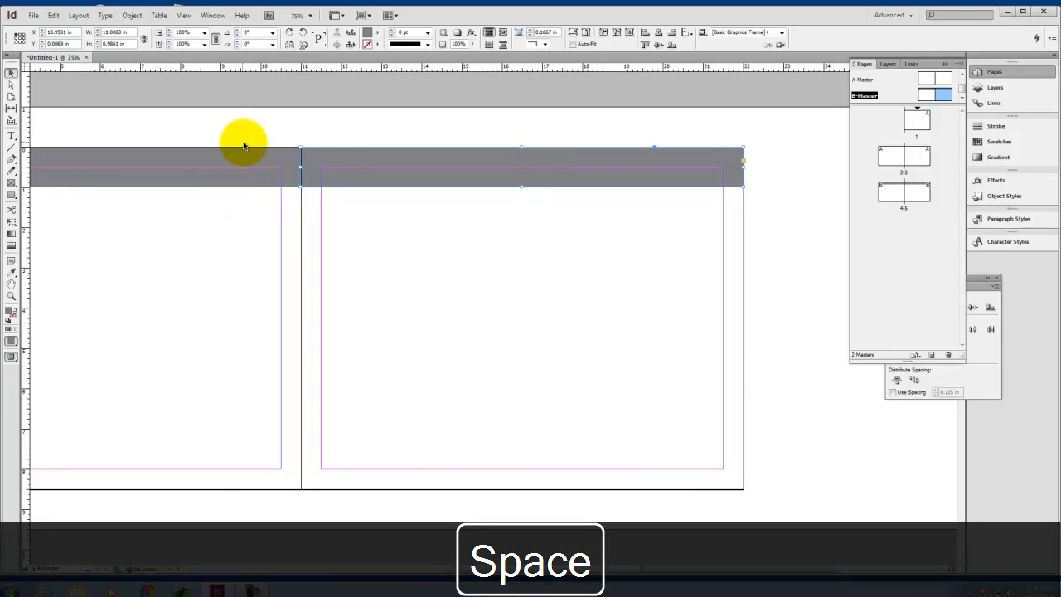
left_click(798, 191)
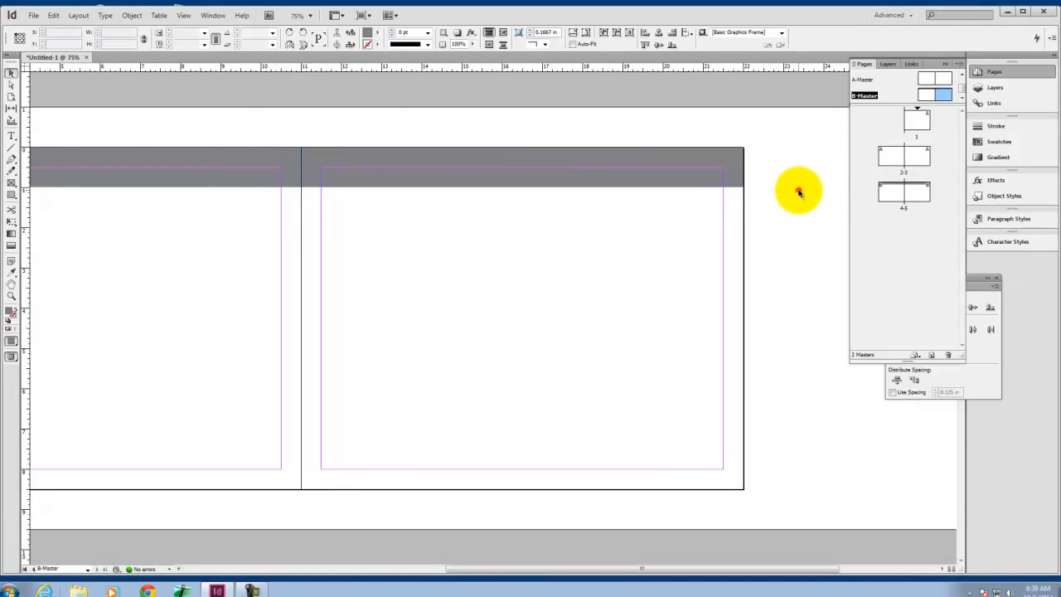
Check page 5 and create a 2 in wide, 8.5 in high rectangle from the top edge of B-Master's right page.
left_click(920, 191)
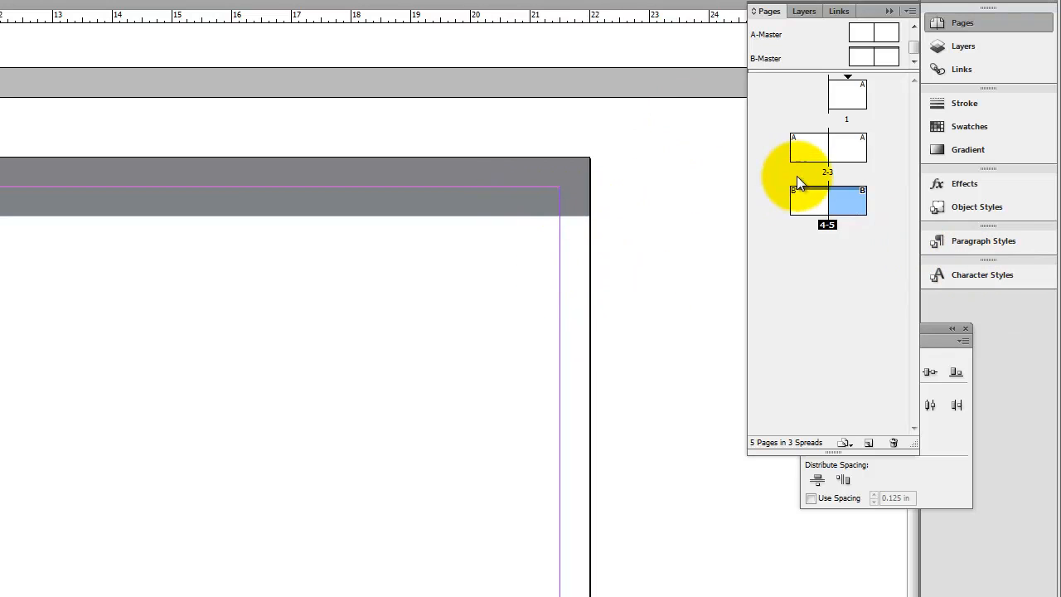
left_click_drag(790, 178, 790, 179)
double_click(881, 55)
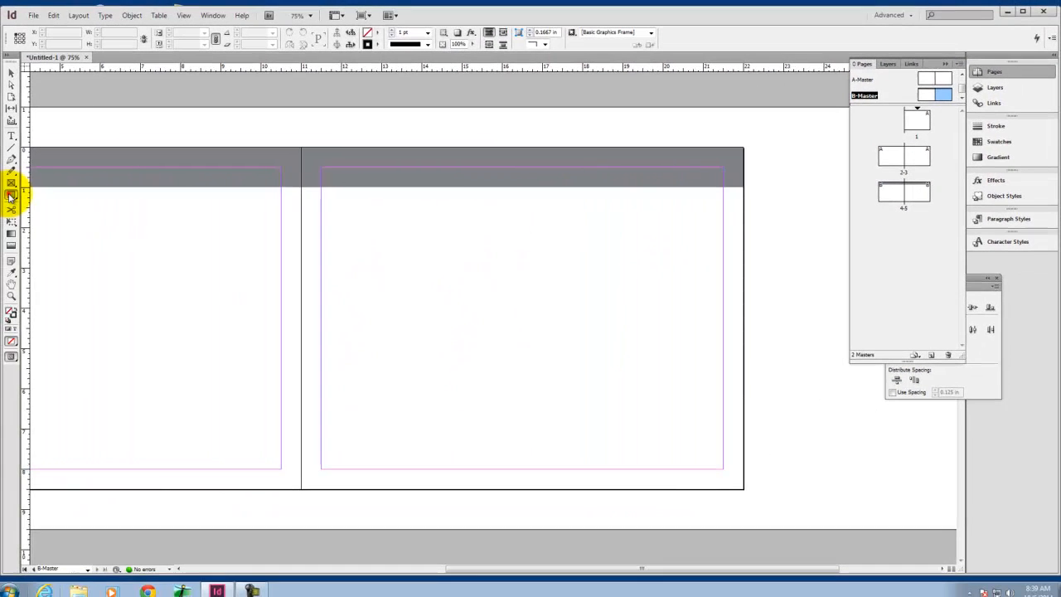
left_click(11, 195)
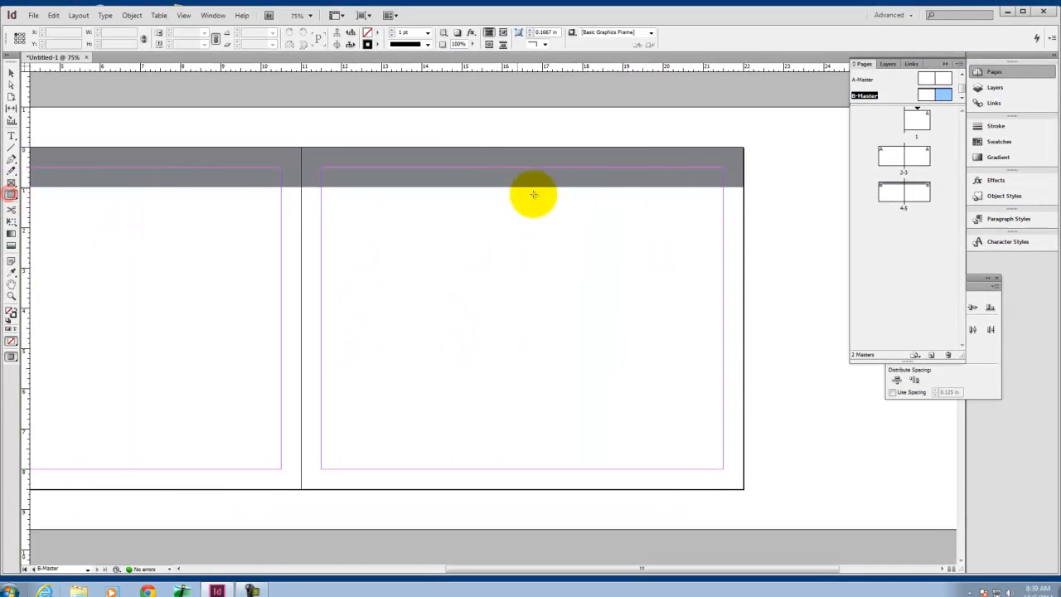
left_click(639, 148)
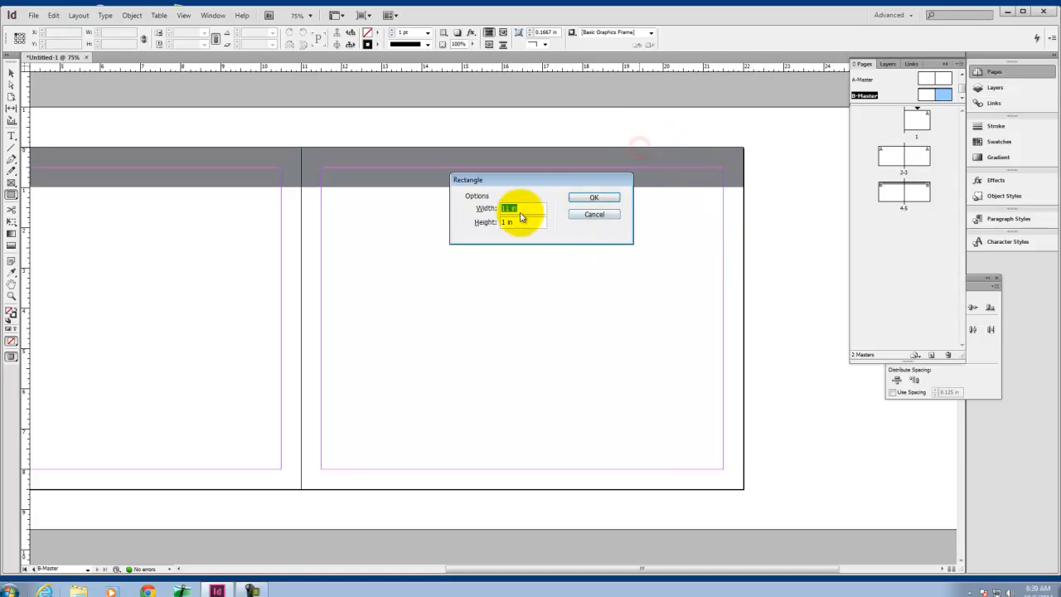
type("2")
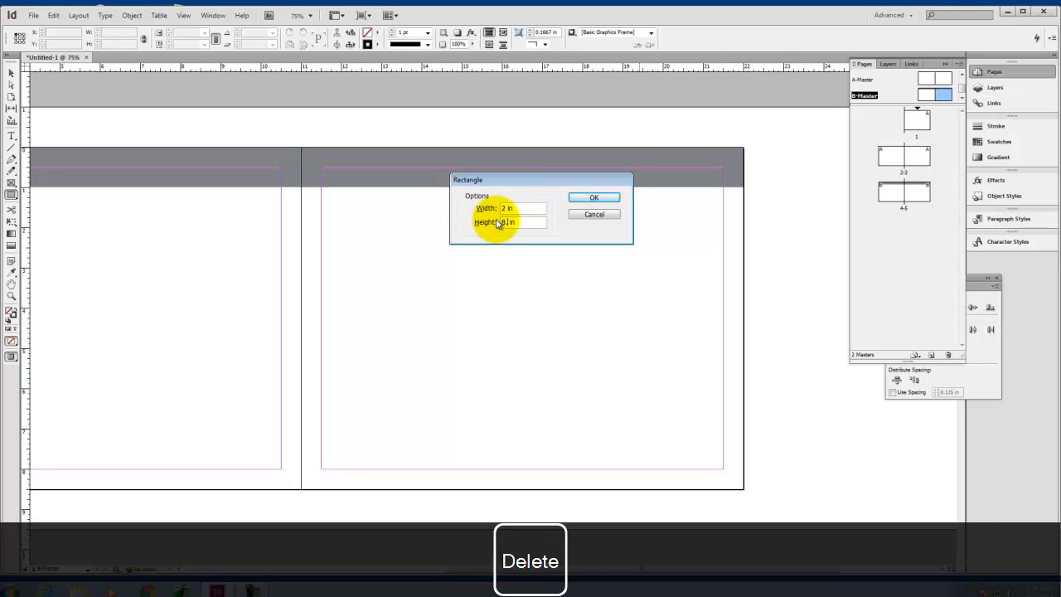
left_click(580, 197)
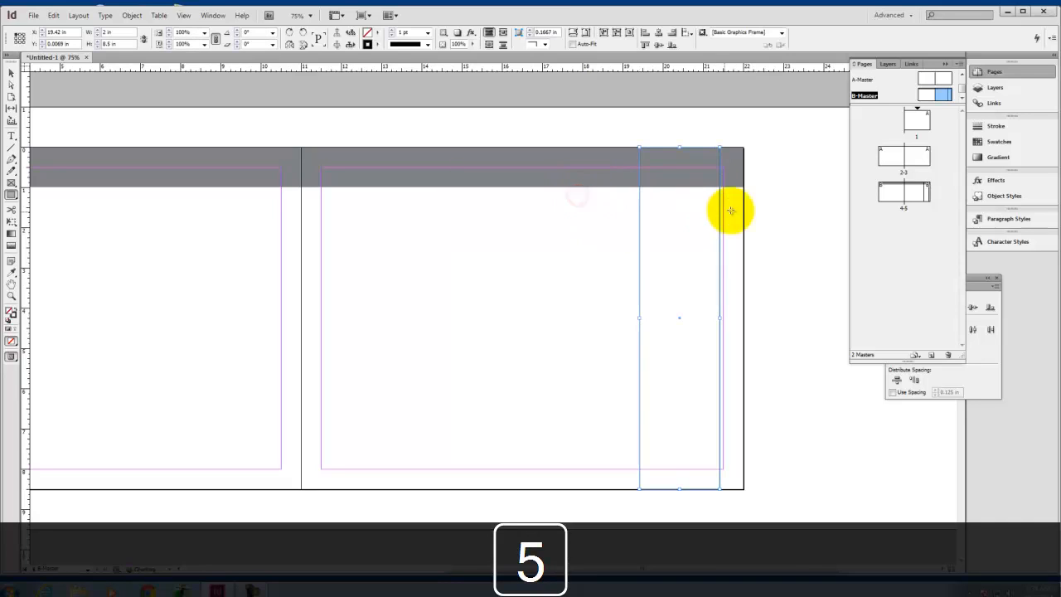
Swap the tall rectangle's fill and stroke so it is solid black without an outline, and lower its opacity to 26%.
left_click(15, 311)
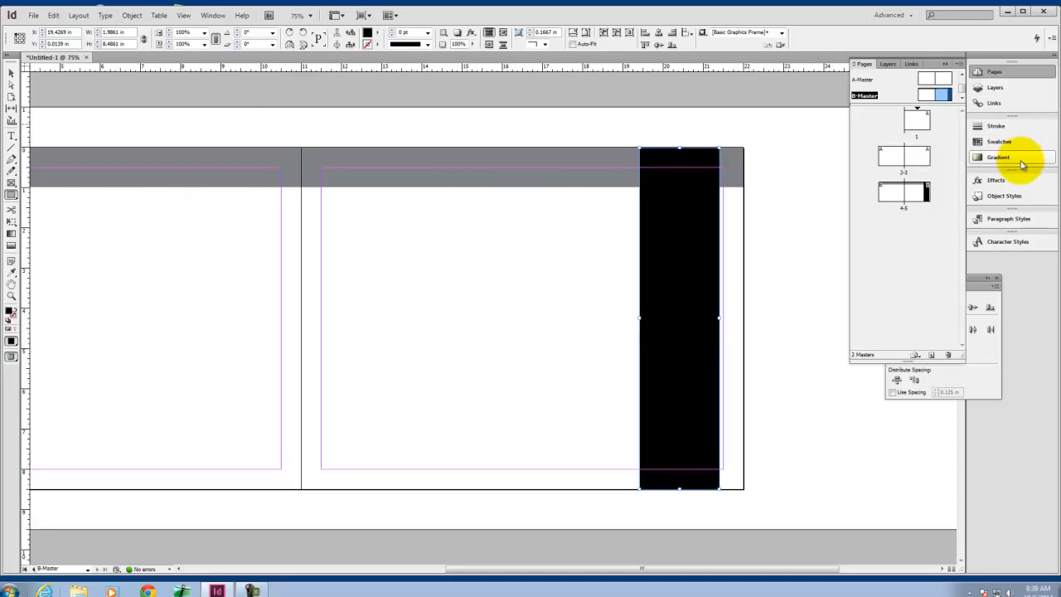
left_click(1024, 187)
left_click(957, 184)
left_click_drag(955, 199, 930, 199)
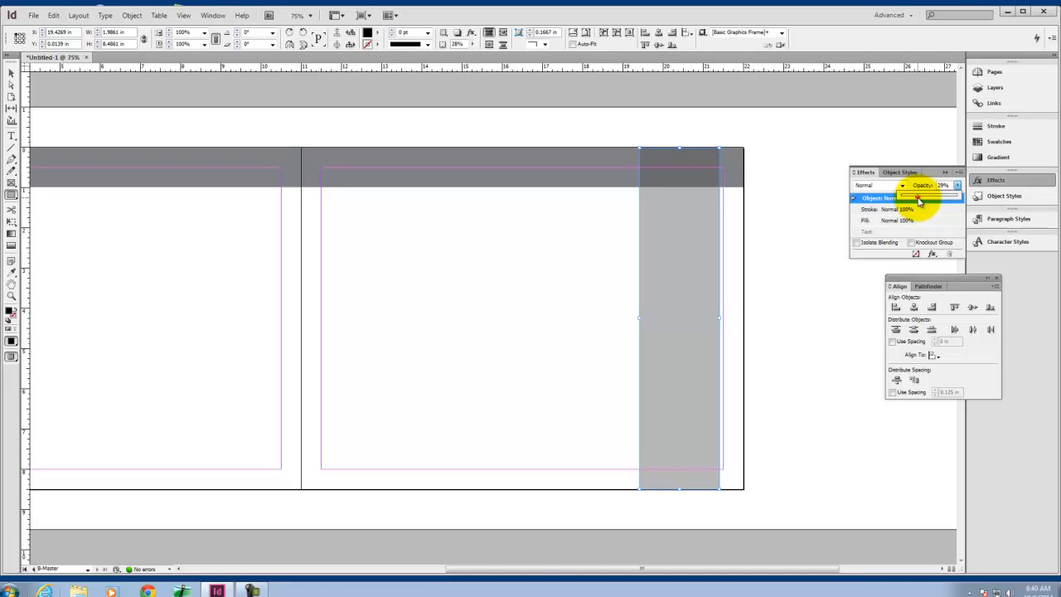
left_click(782, 146)
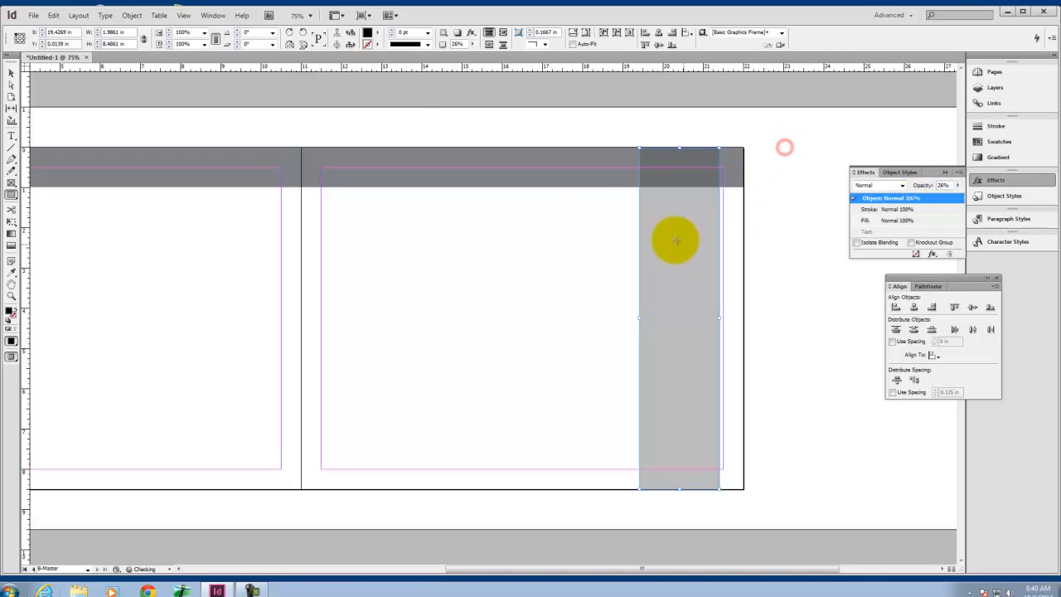
Move the translucent vertical band so its outer side lines up with the right margin guide of B-Master's right page.
left_click(11, 72)
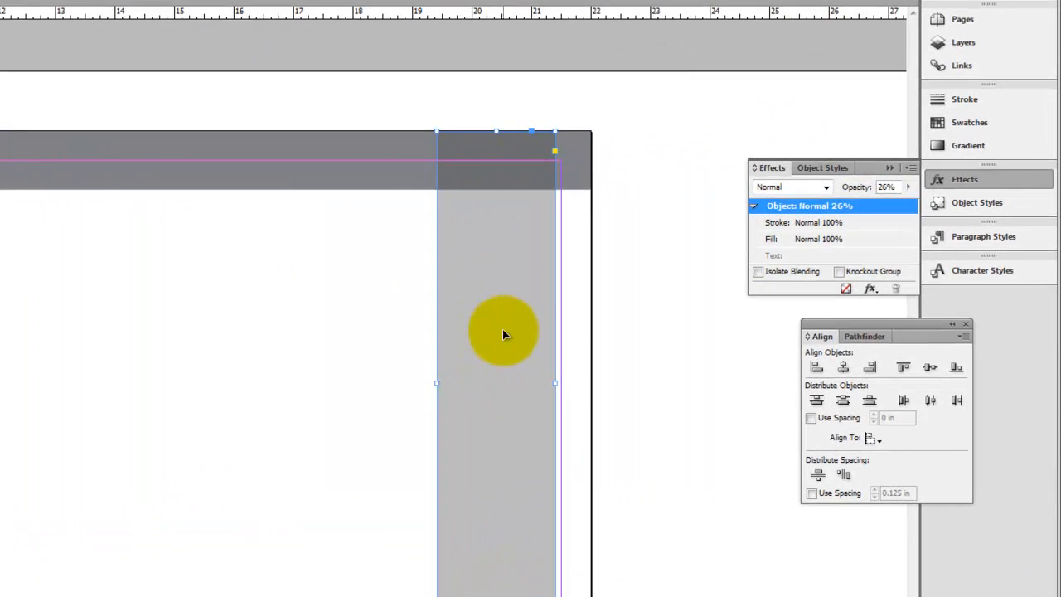
left_click(683, 285)
left_click_drag(499, 336, 506, 333)
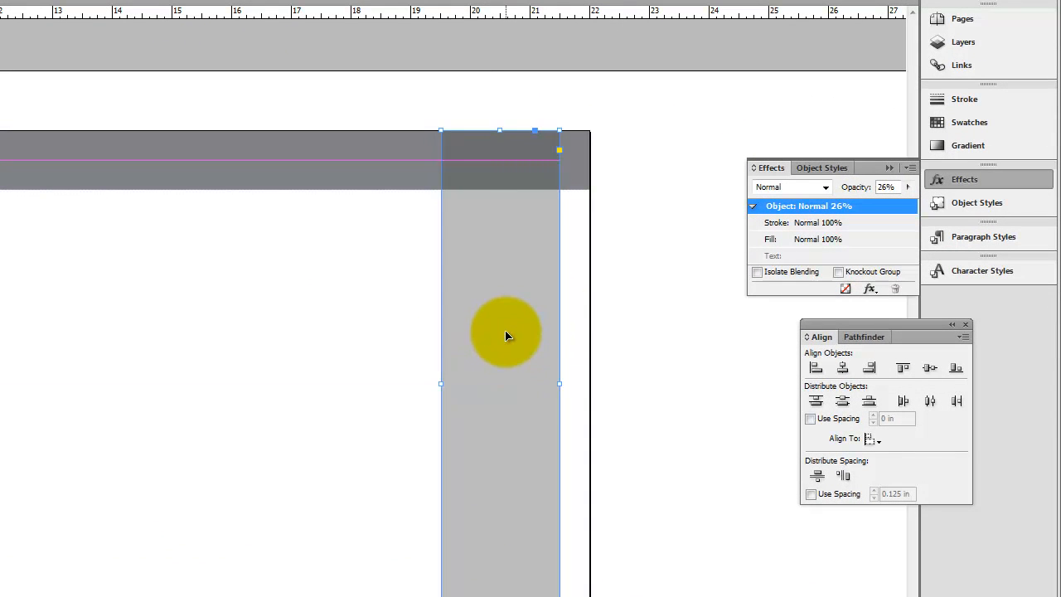
left_click(646, 117)
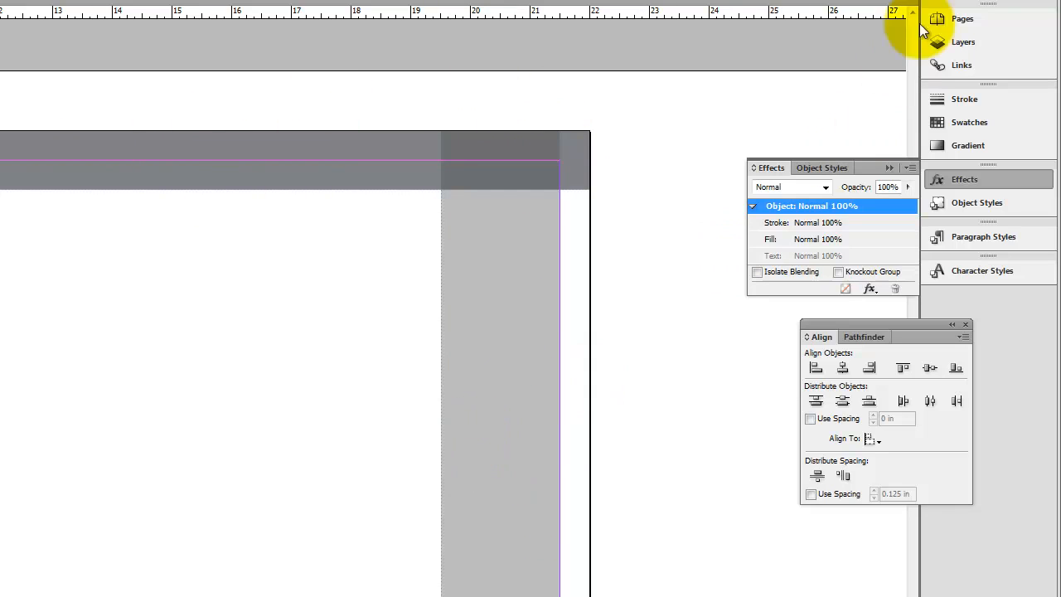
Open page 5 and try to select the header bar and vertical band inherited from B-Master.
left_click(976, 18)
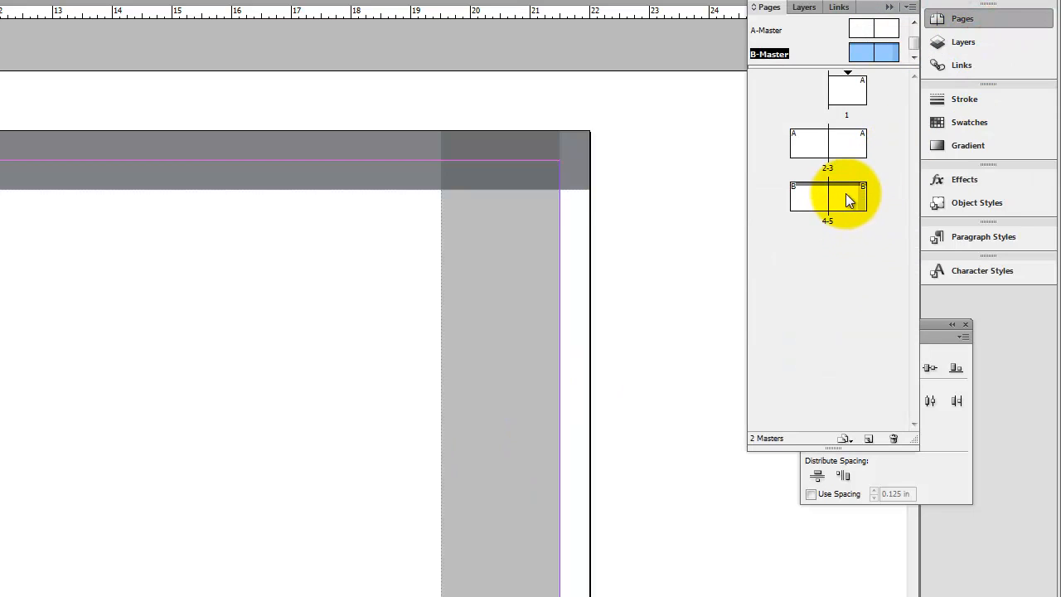
double_click(845, 198)
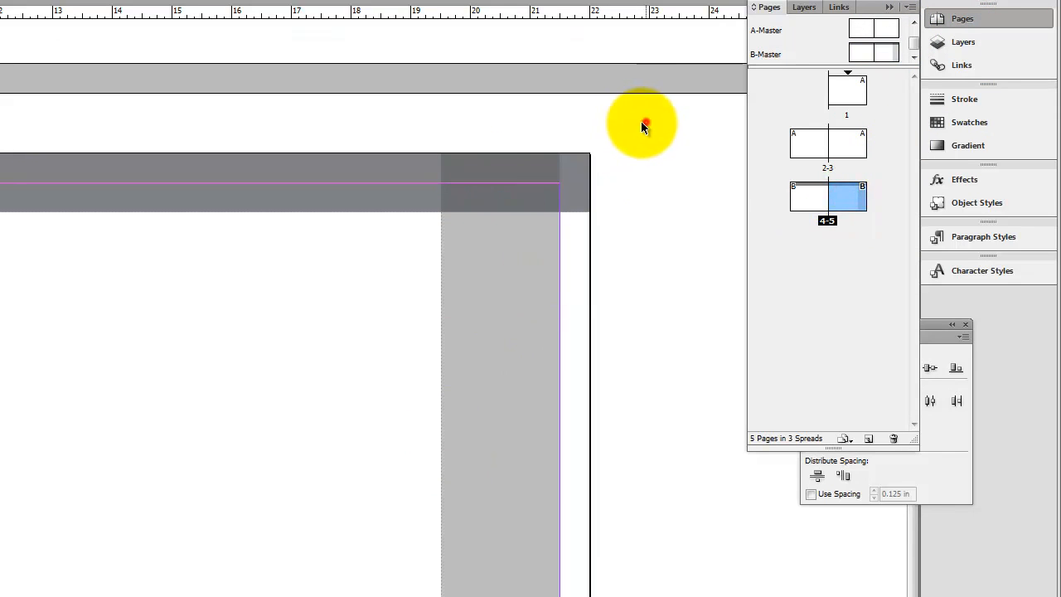
left_click_drag(646, 122, 382, 323)
left_click_drag(592, 116, 473, 336)
left_click_drag(481, 221, 438, 284)
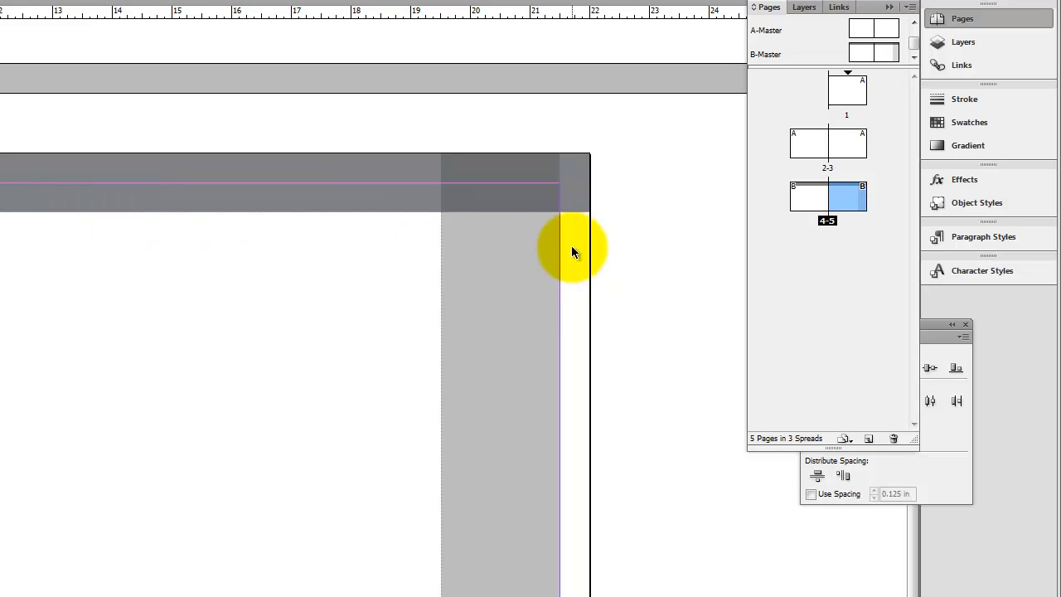
Open B-Master and draw a placeholder frame about 10.5 in wide and 6.92 in high below the right page's header bar.
double_click(883, 55)
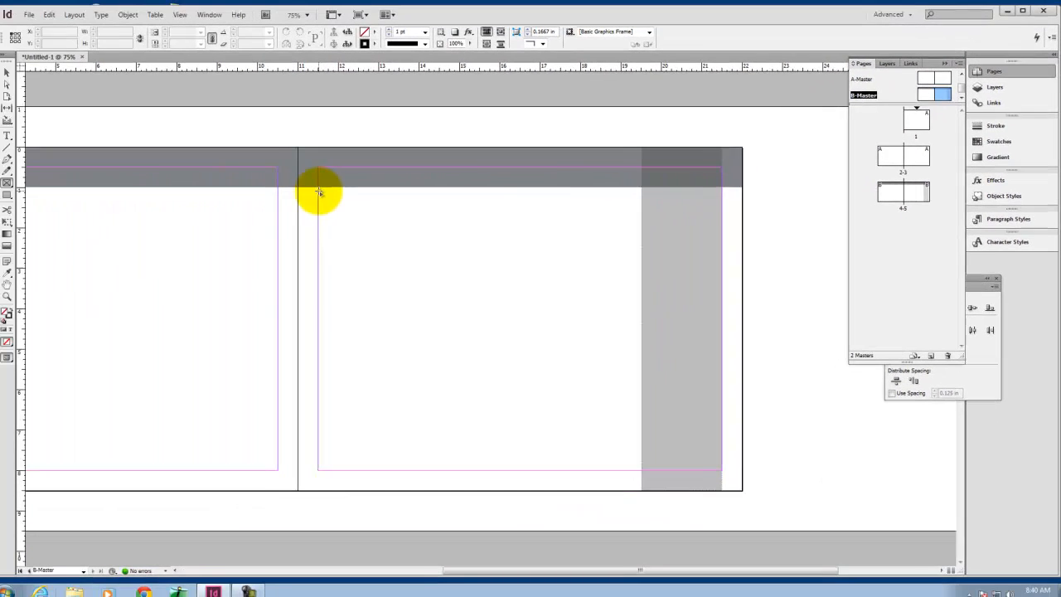
left_click_drag(319, 189, 742, 469)
Create a 4 in by 4 in placeholder frame below the header bar on B-Master's left page.
key("space")
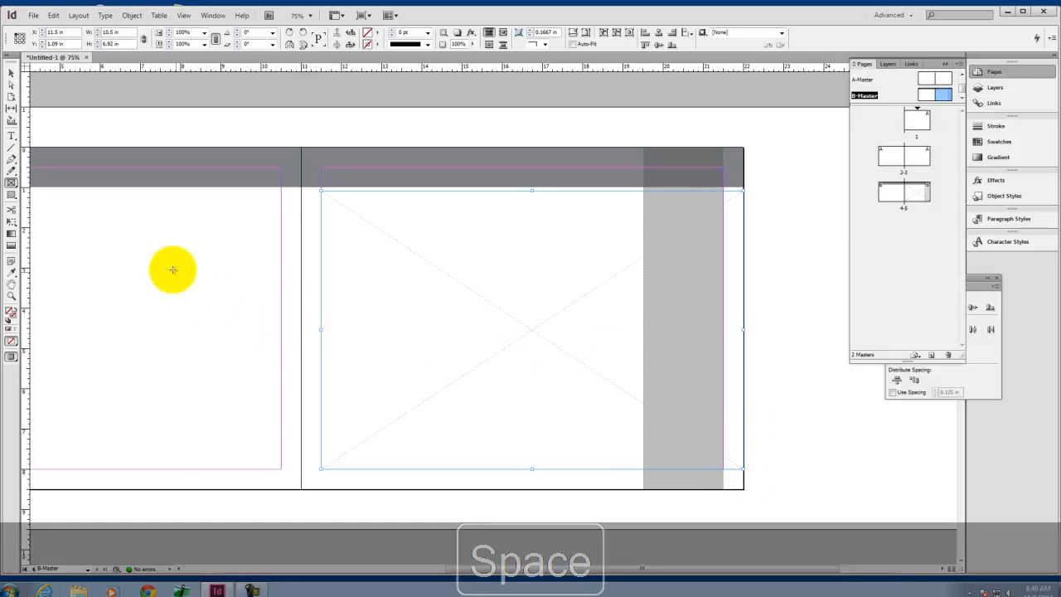
left_click_drag(94, 237, 370, 255)
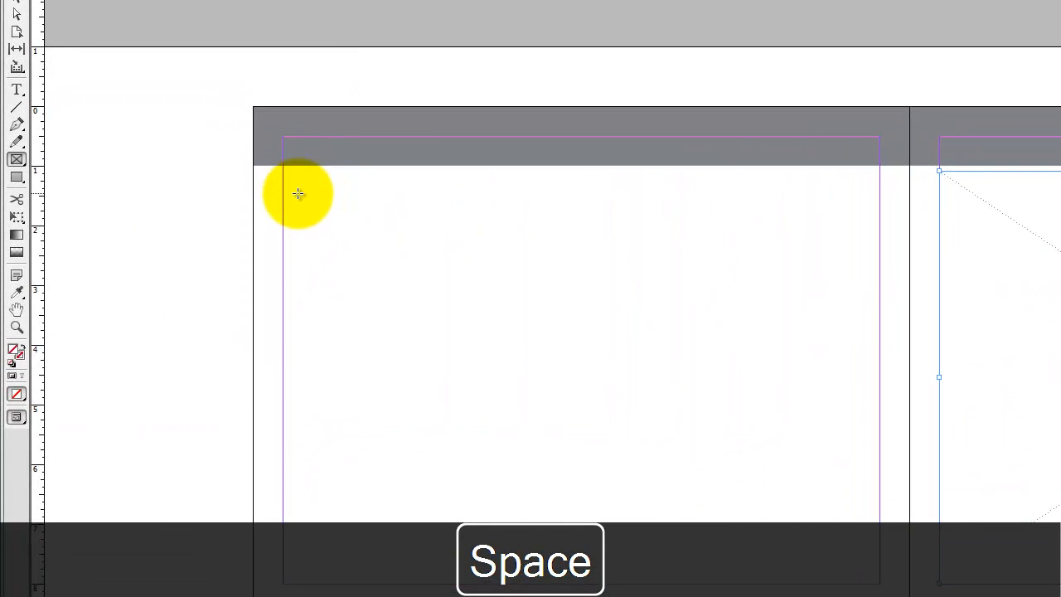
left_click(312, 191)
type("4")
key("Tab")
type("4")
left_click(908, 180)
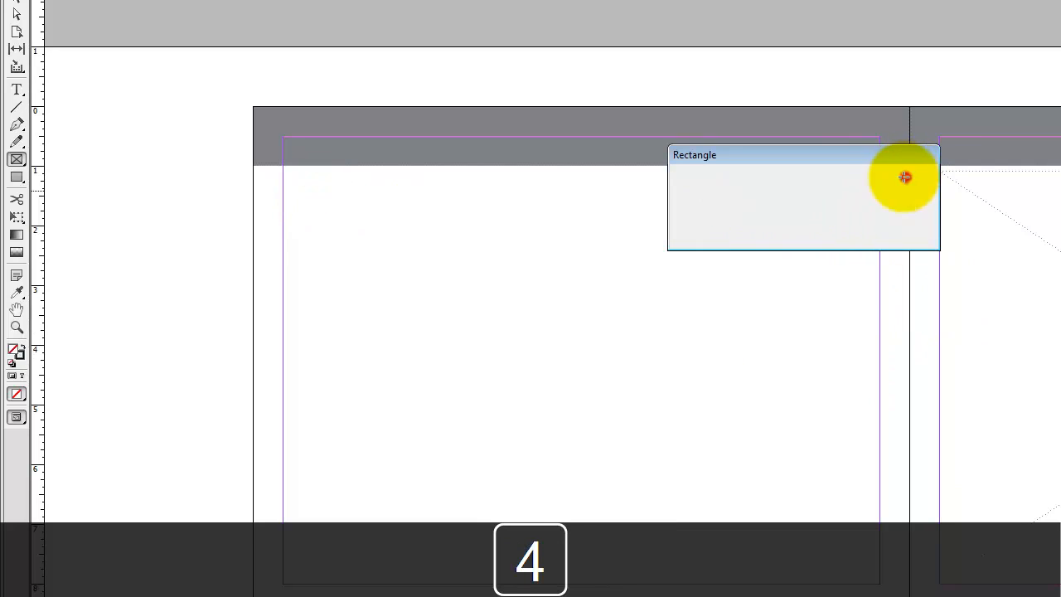
Duplicate the 4 in square frame and arrange both squares side by side, the outer one against the left page's inner margin.
left_click(16, 13)
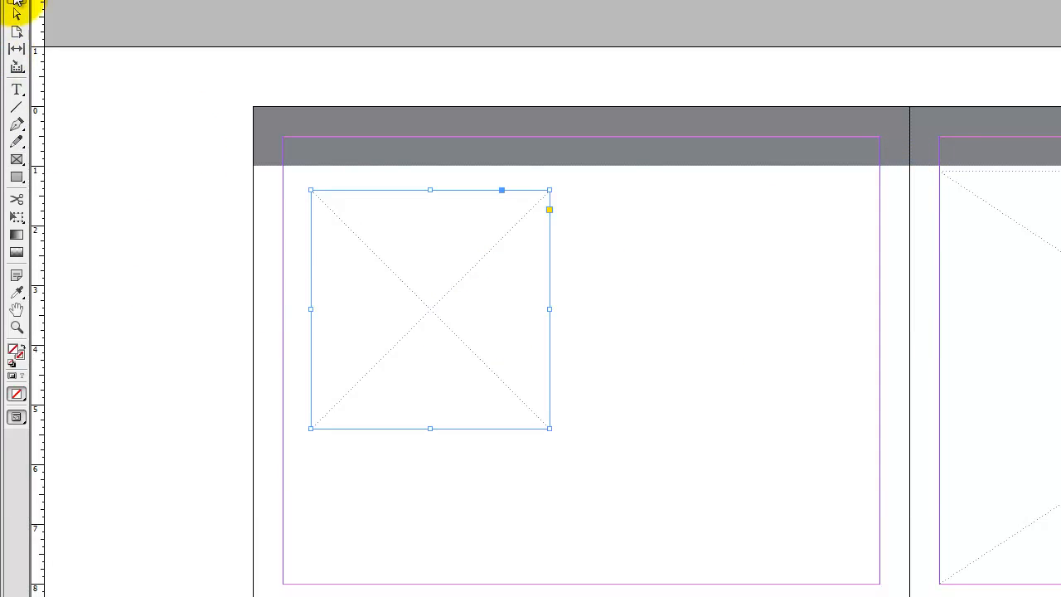
key("ctrl+c")
key("ctrl+v")
left_click_drag(674, 303, 698, 264)
left_click(651, 483)
left_click_drag(666, 492, 373, 307)
left_click_drag(561, 290, 643, 270)
Select both square frames and the large right-page frame together and nudge them down three increments, then deselect them.
left_click(786, 475)
left_click(1051, 252, "shift")
left_click(812, 252, "shift")
left_click(552, 268, "shift")
key("Down")
key("Down")
key("Down")
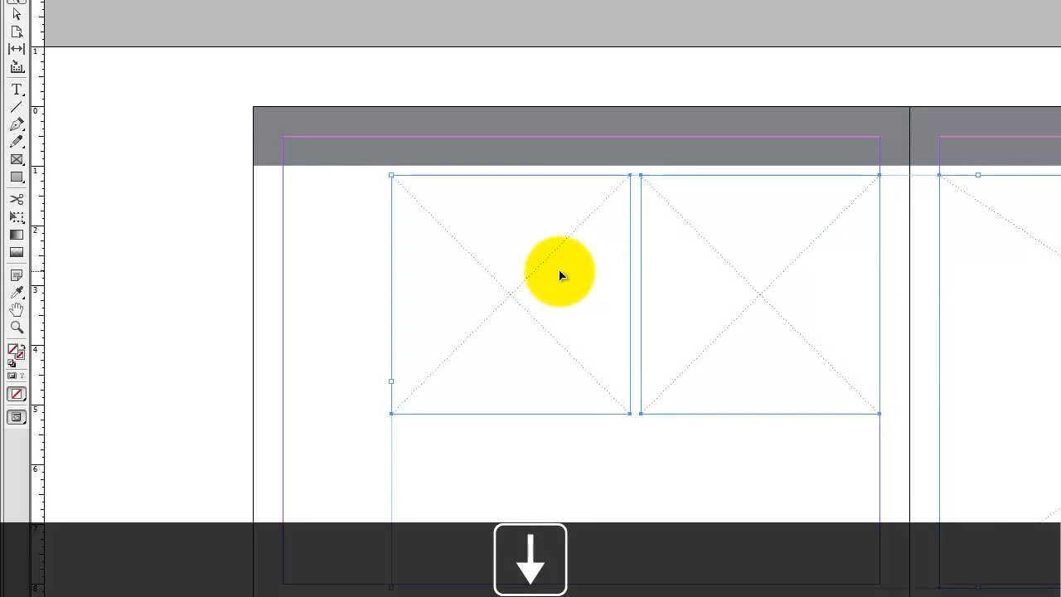
left_click(726, 524)
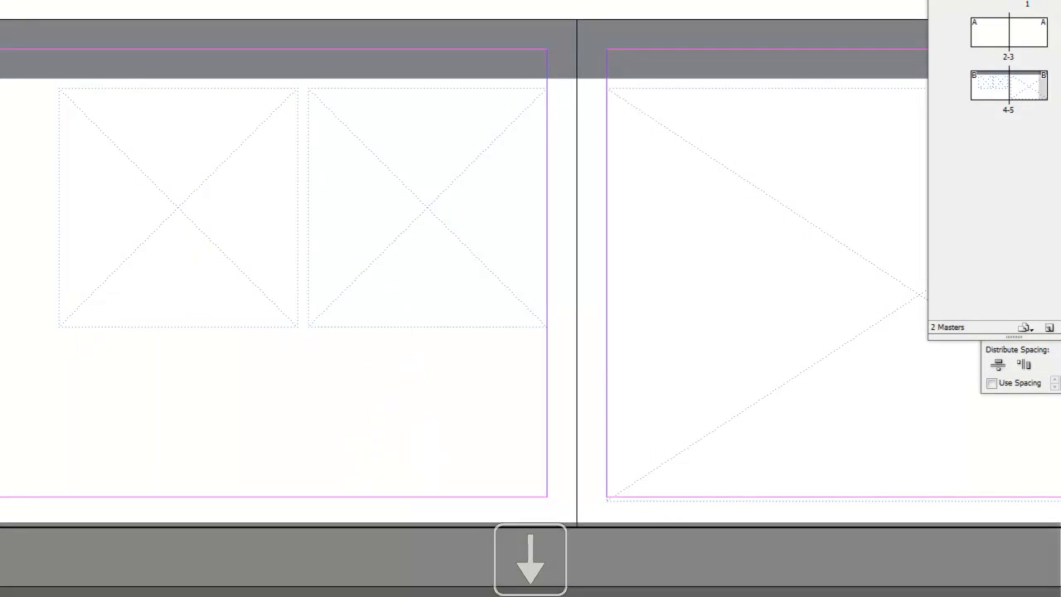
Draw a frame from the lower inner margin corner up below the inner square, and place a copy of it below the other square.
left_click_drag(551, 500, 315, 340)
key("ctrl+z")
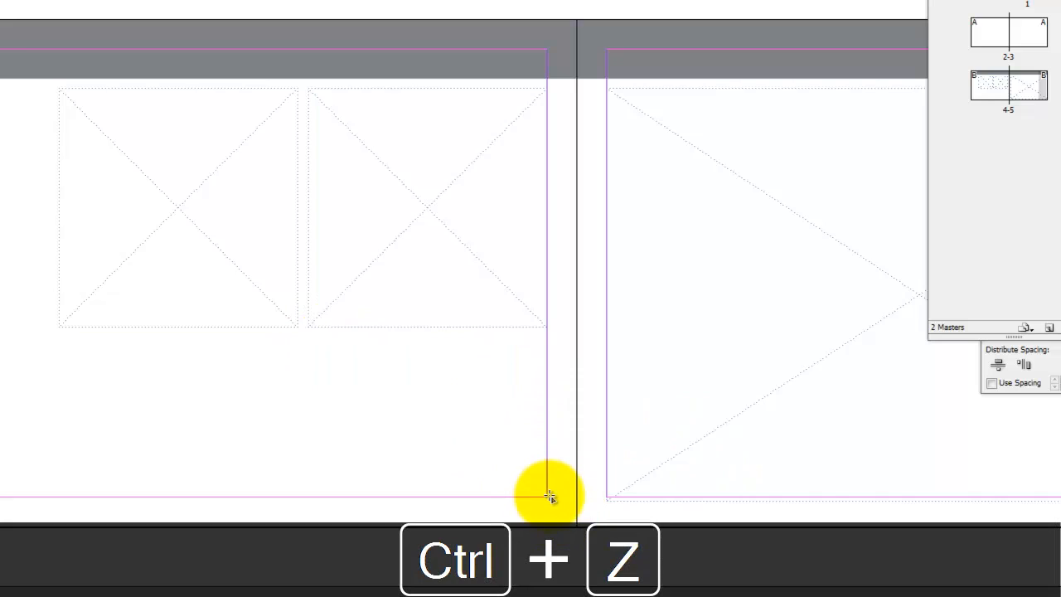
left_click_drag(547, 498, 309, 335)
key("ctrl+c")
key("ctrl+v")
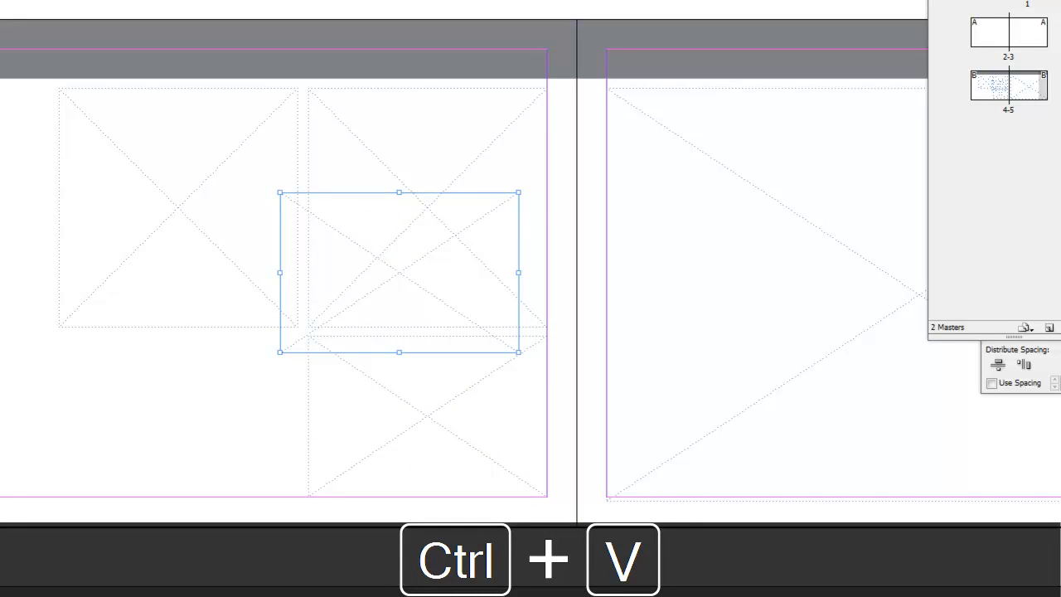
left_click_drag(416, 248, 203, 409)
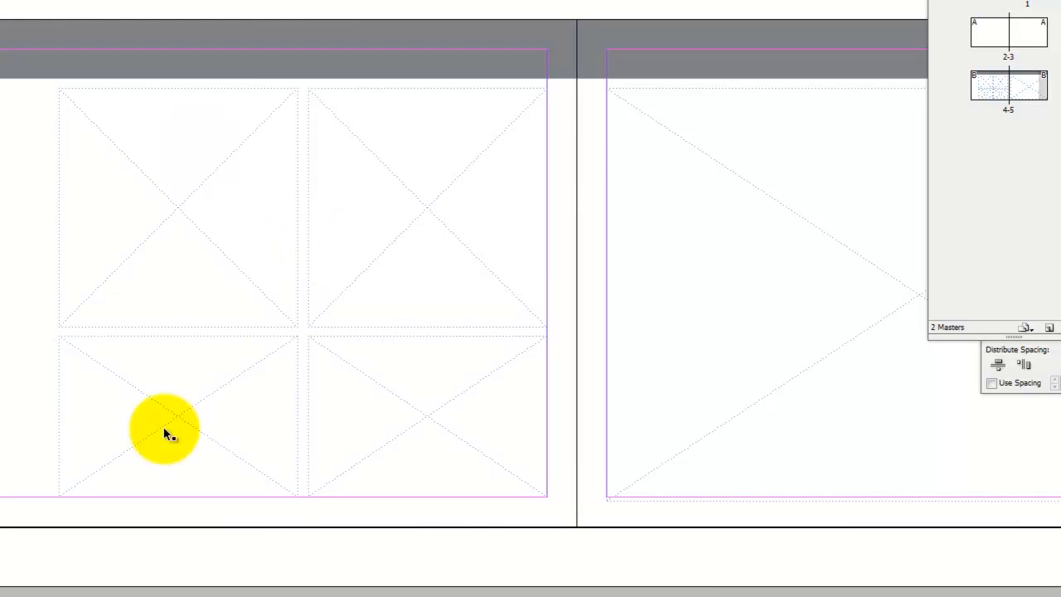
Open page 4 and try to select the placeholder frames inherited from B-Master.
key("space")
left_click_drag(798, 278, 357, 246)
double_click(995, 85)
left_click_drag(697, 126, 425, 305)
left_click_drag(634, 205, 291, 442)
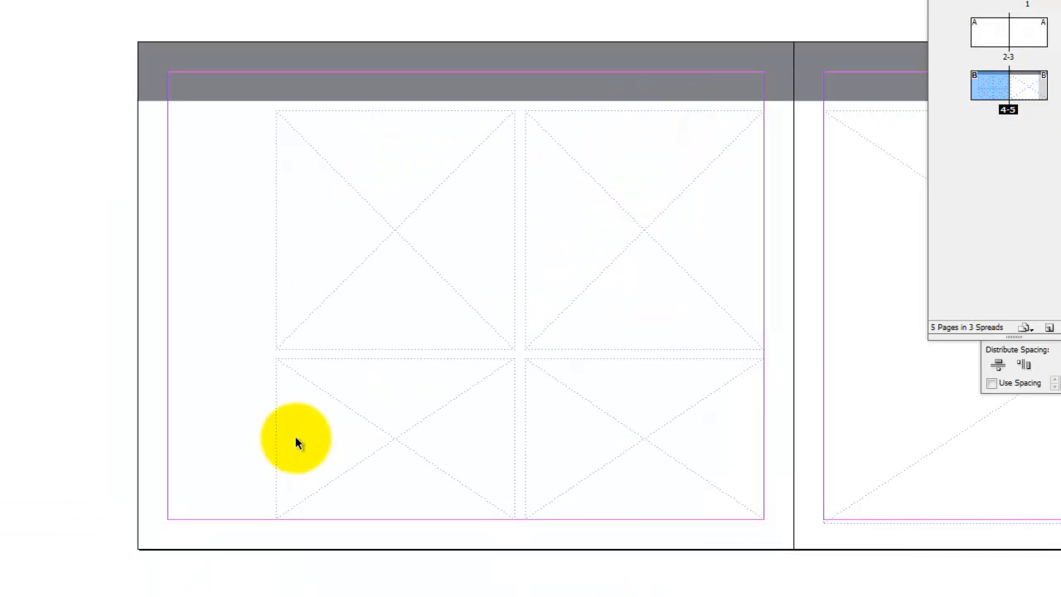
Place the red barn image from the Ex110 folder into page 5's large placeholder frame.
key("space")
left_click_drag(761, 240, 372, 199)
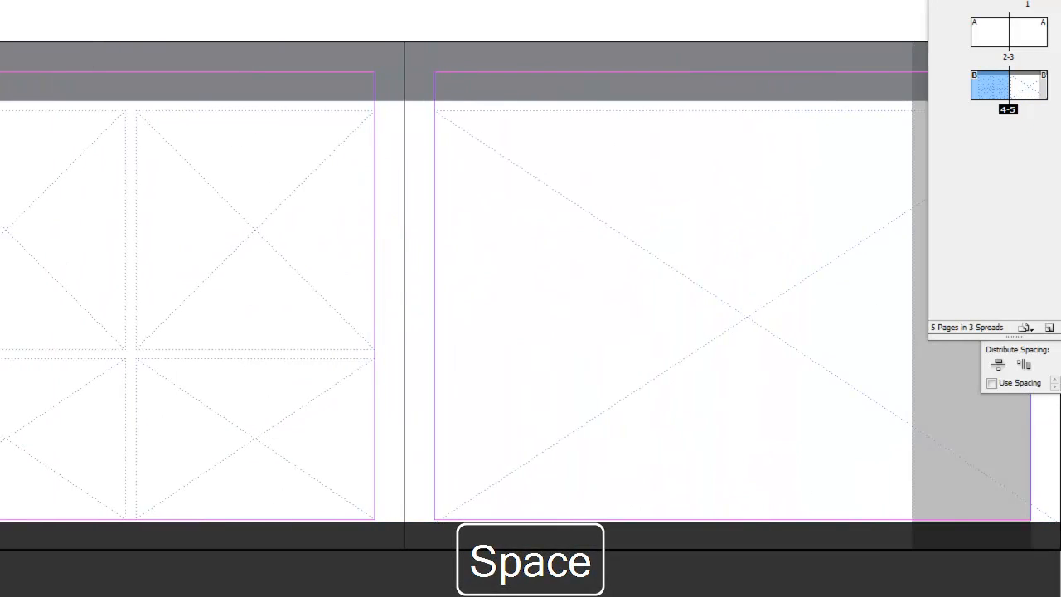
key("ctrl+d")
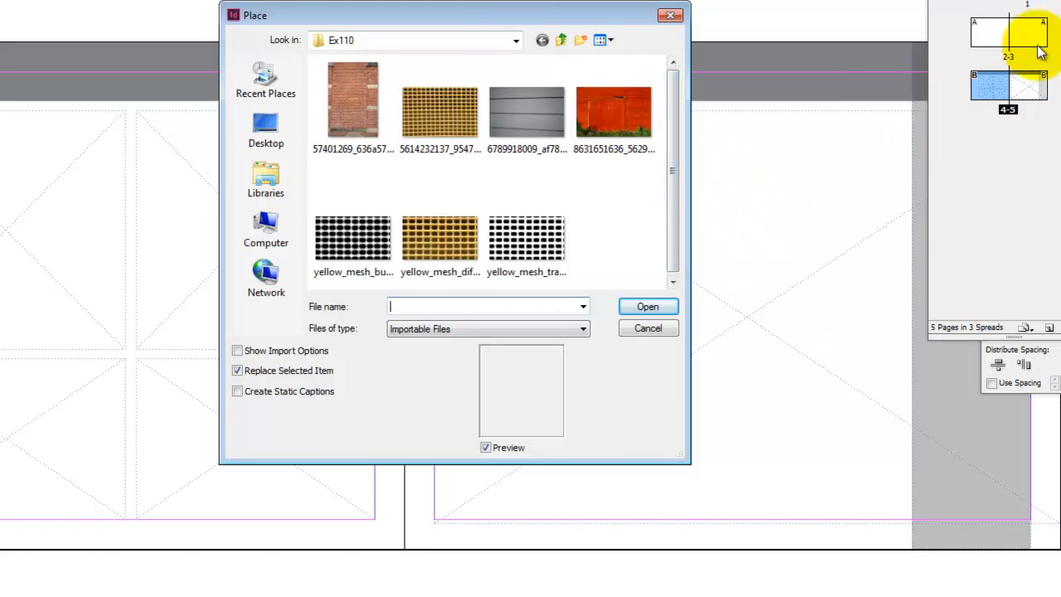
left_click(623, 122)
left_click(651, 306)
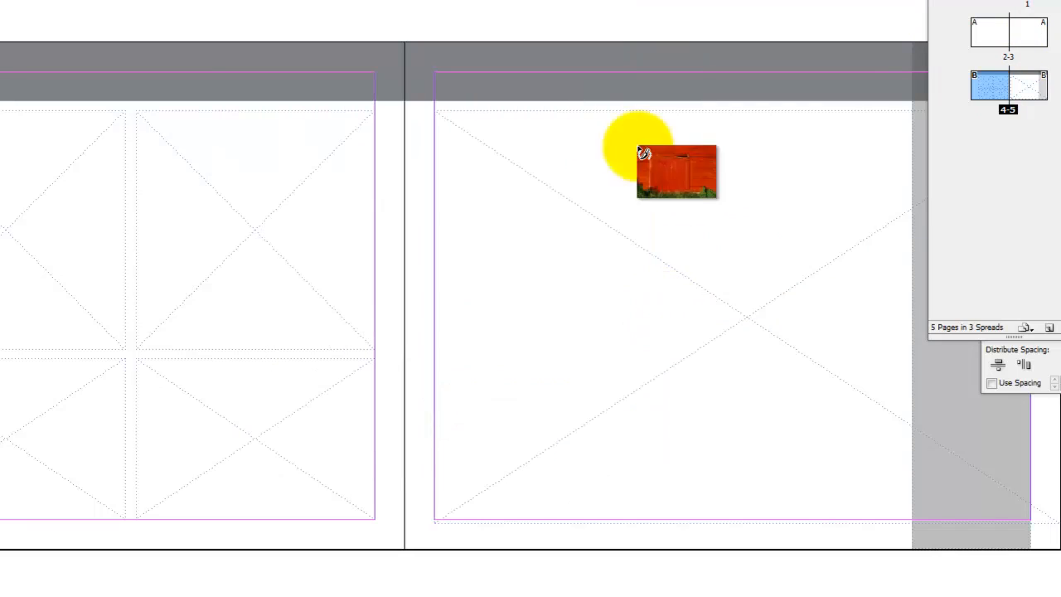
left_click(477, 136)
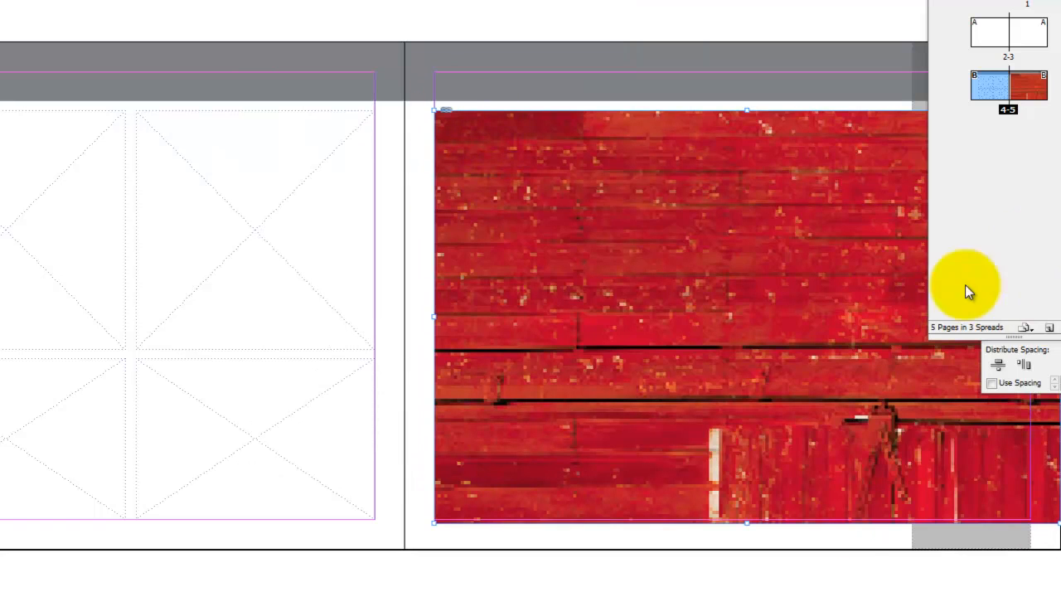
Fit the barn image on page 5 with Fill Frame Proportionally.
right_click(651, 260)
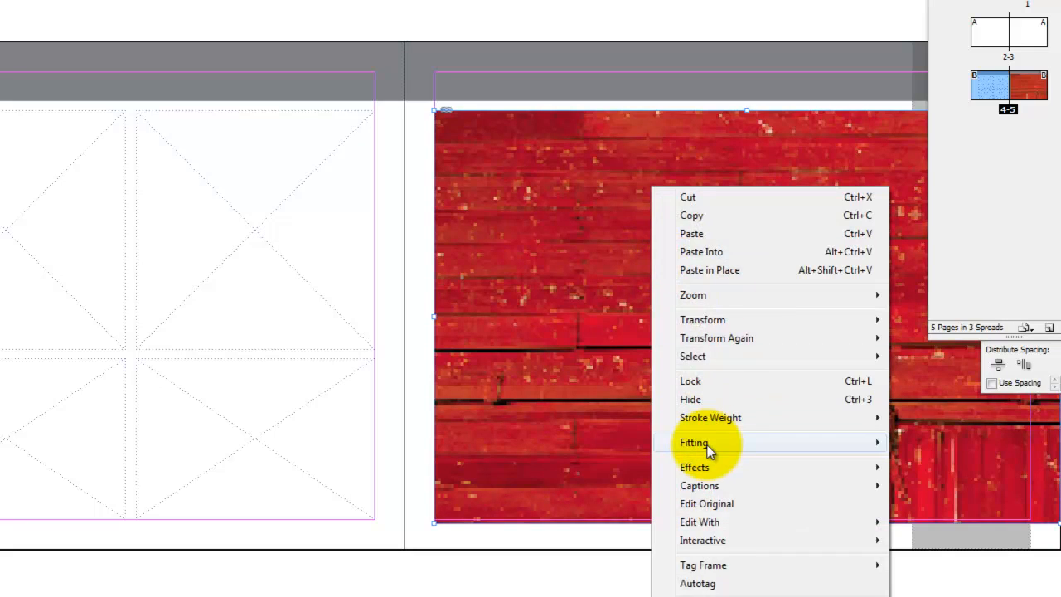
mouse_move(706, 442)
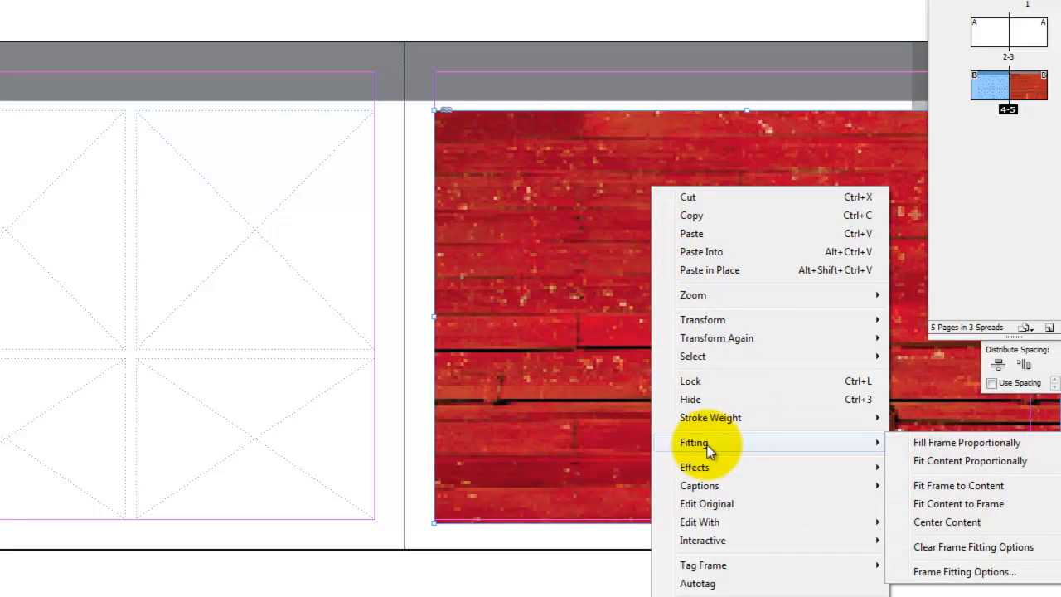
left_click(1011, 448)
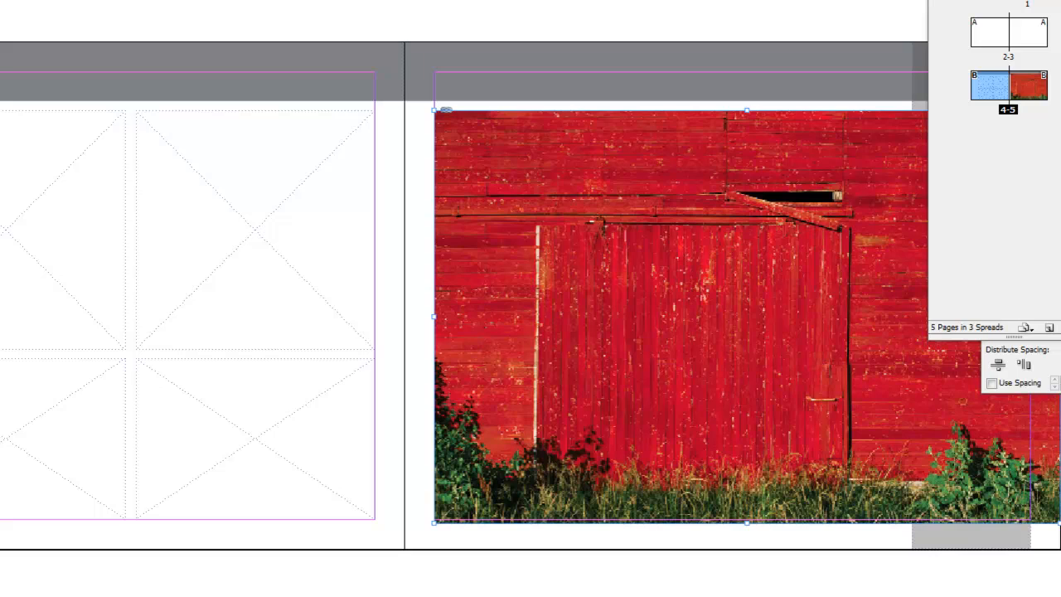
key("ctrl+d")
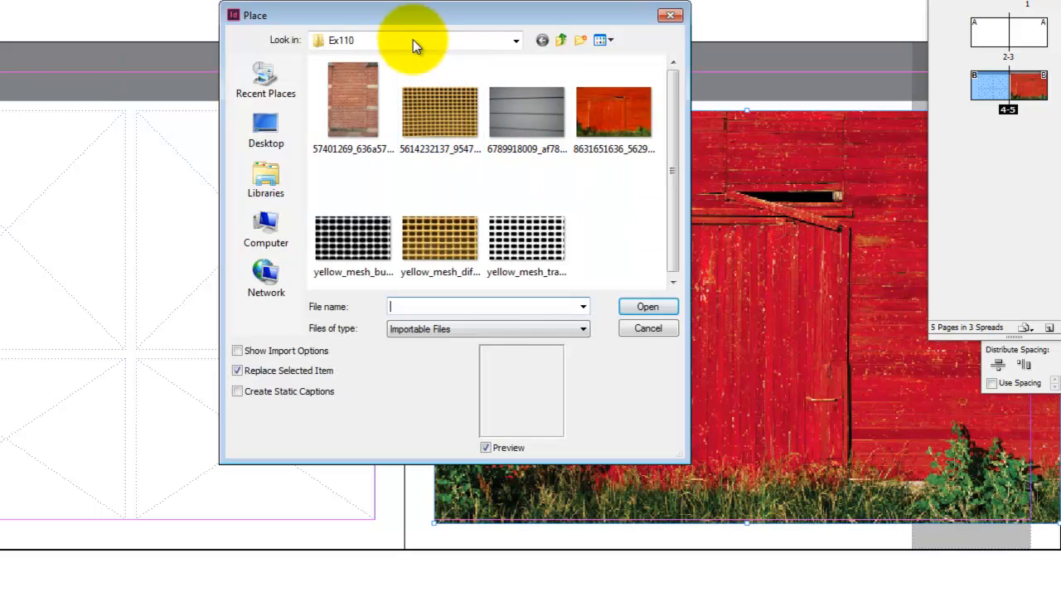
left_click(560, 42)
double_click(343, 113)
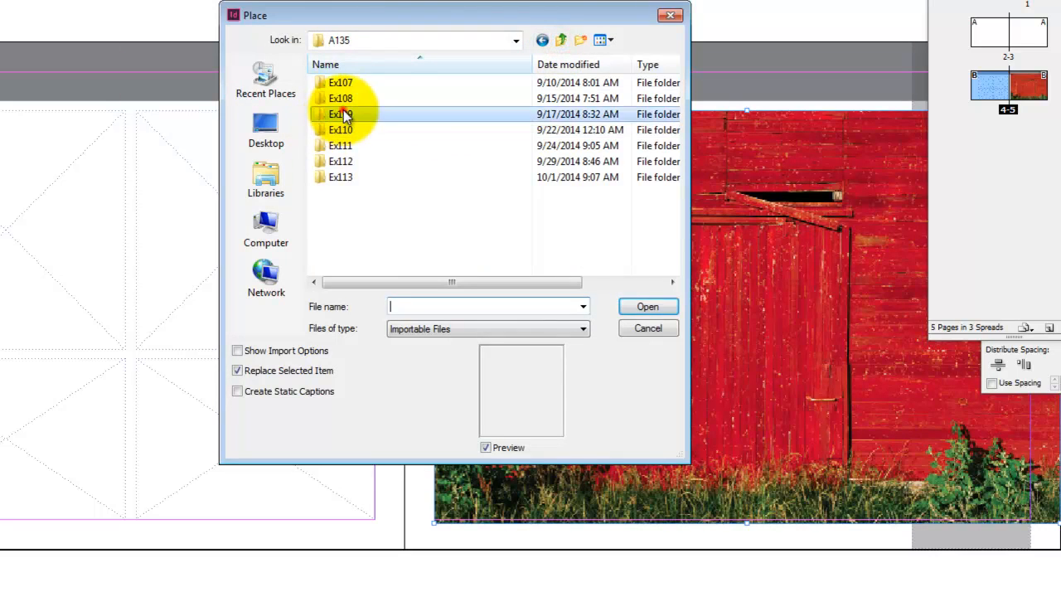
left_click(384, 84)
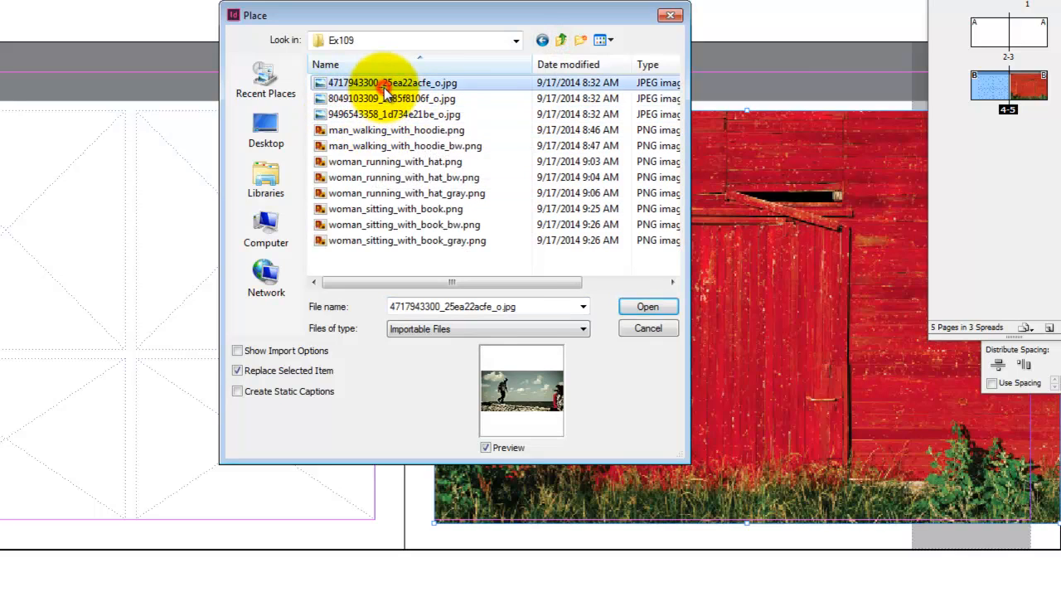
left_click(645, 307)
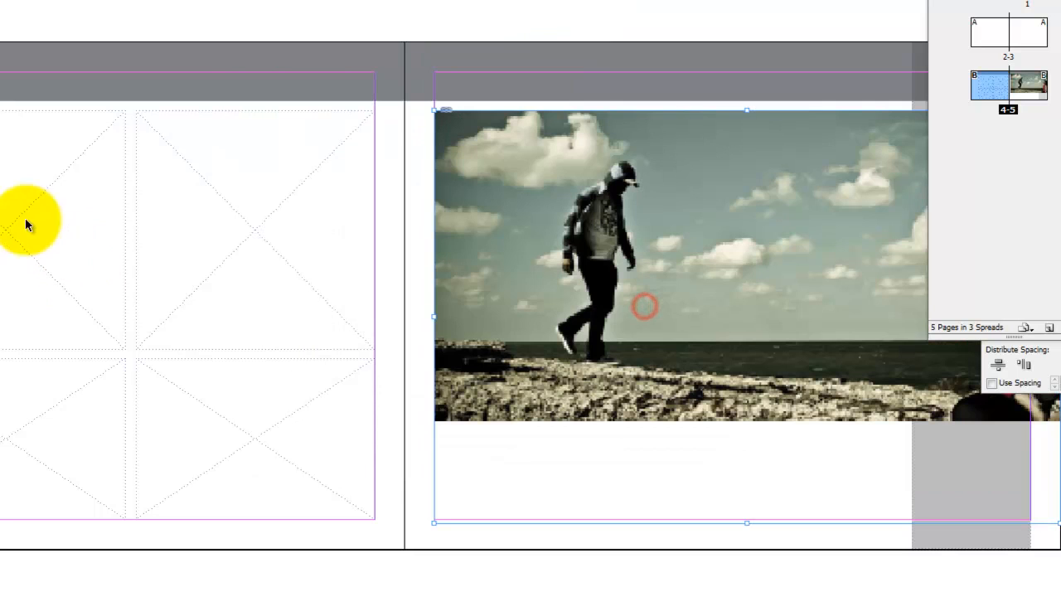
key("ctrl+z")
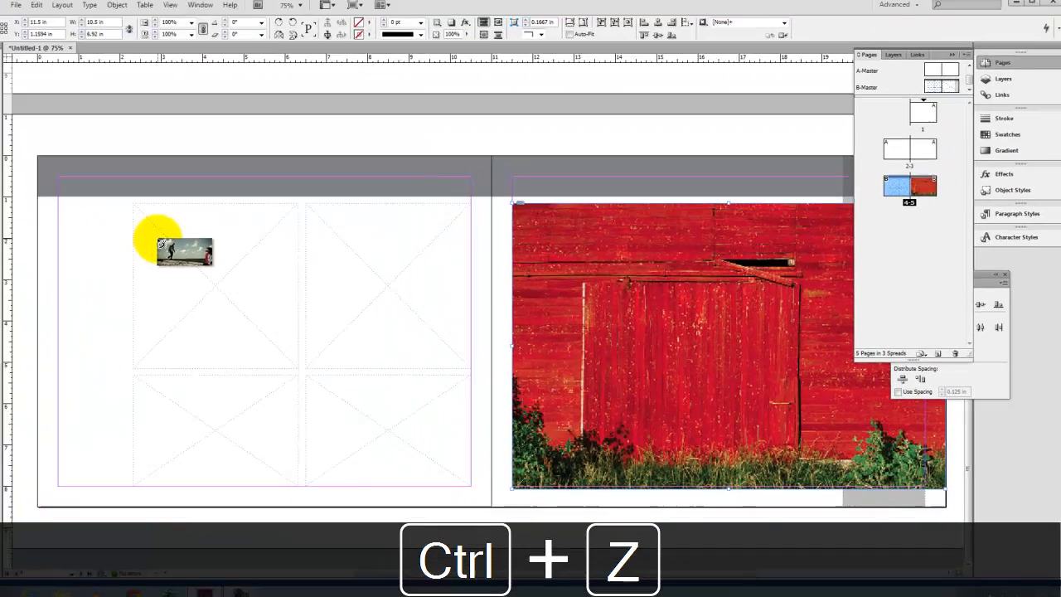
left_click(162, 243)
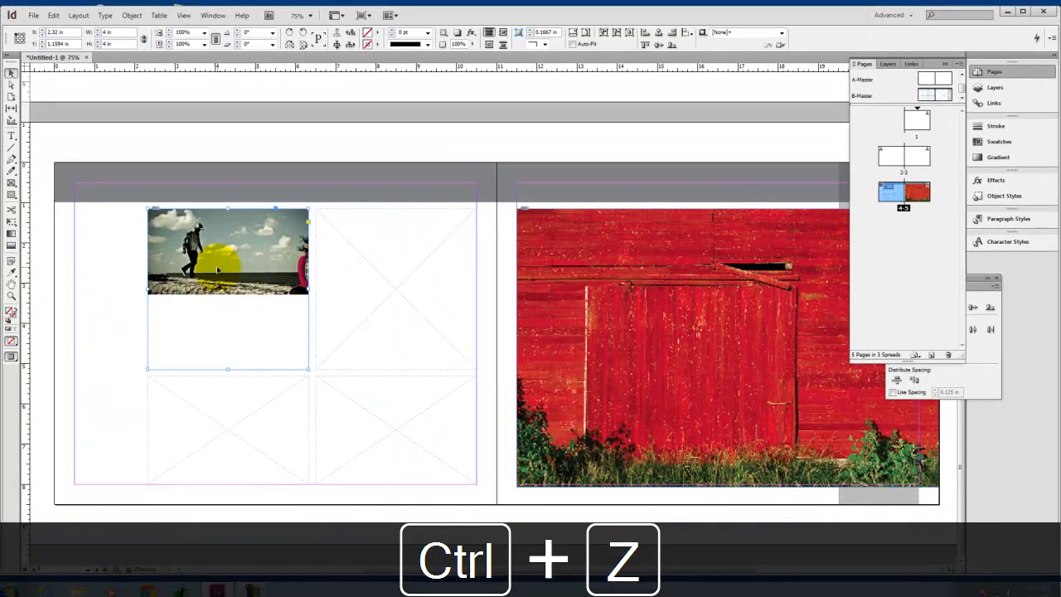
Fill page 4's upper outer frame proportionally with the walking man image, and shift the image sideways so the whole figure shows.
right_click(199, 243)
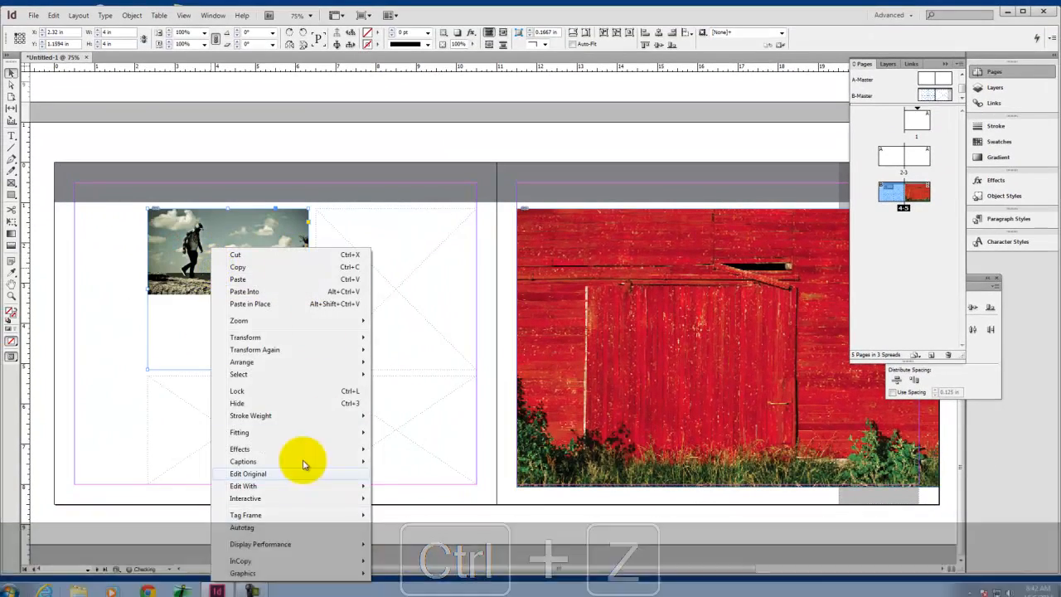
mouse_move(298, 431)
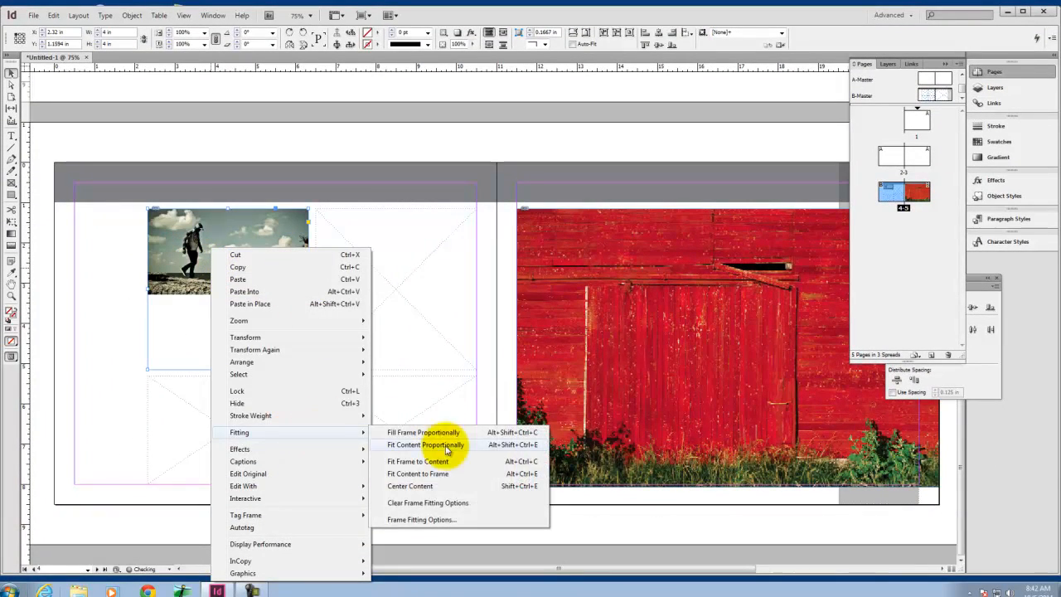
left_click(445, 438)
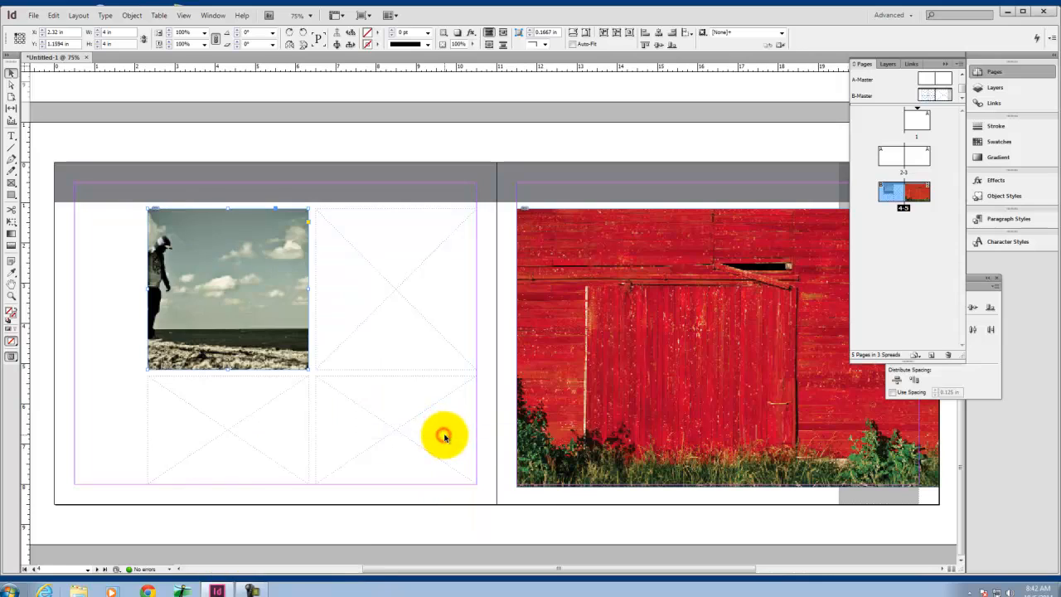
left_click(210, 288)
left_click_drag(210, 288, 242, 289)
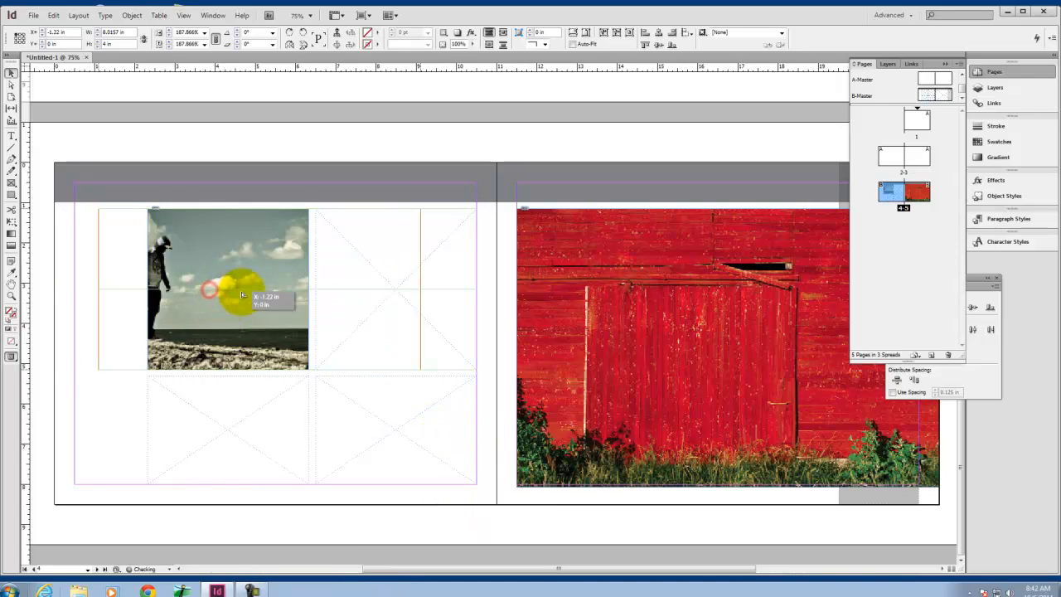
left_click(281, 401)
key("ctrl+d")
left_click(493, 203)
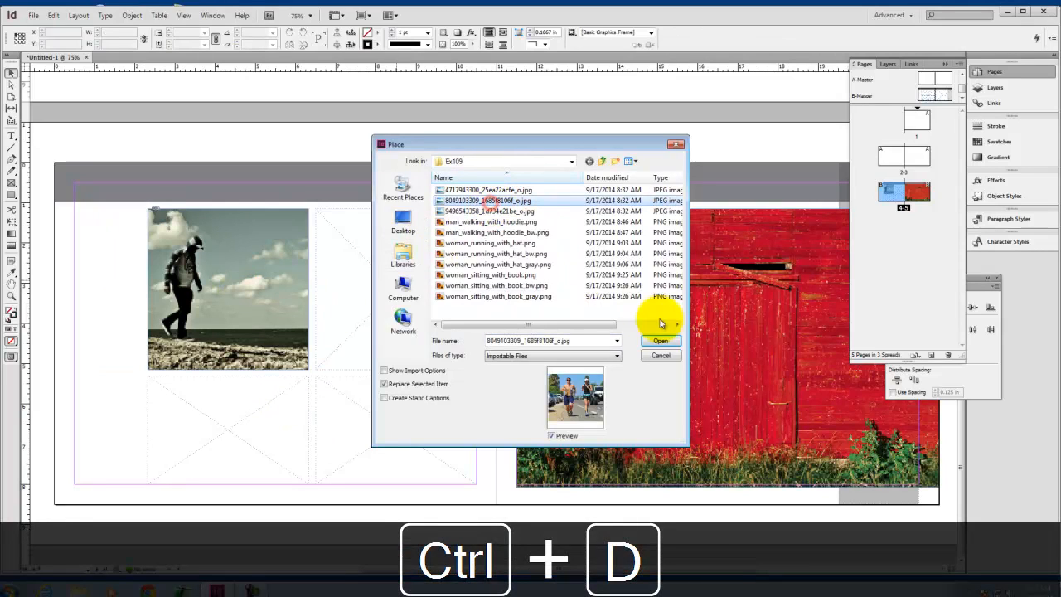
left_click(661, 340)
left_click(351, 258)
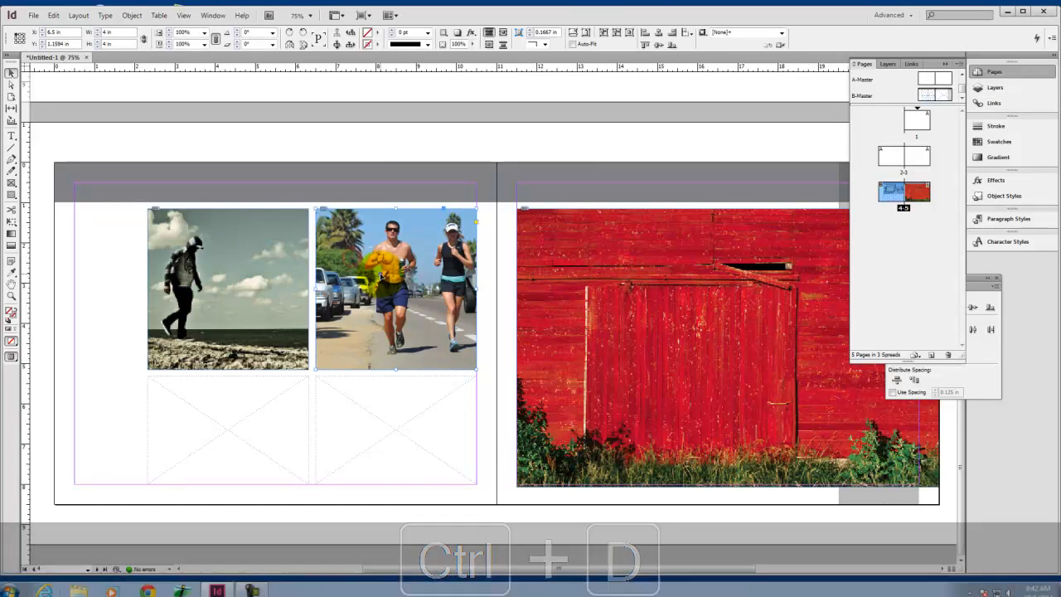
Fit the runners image with Fill Frame Proportionally and deselect it.
right_click(381, 249)
mouse_move(463, 436)
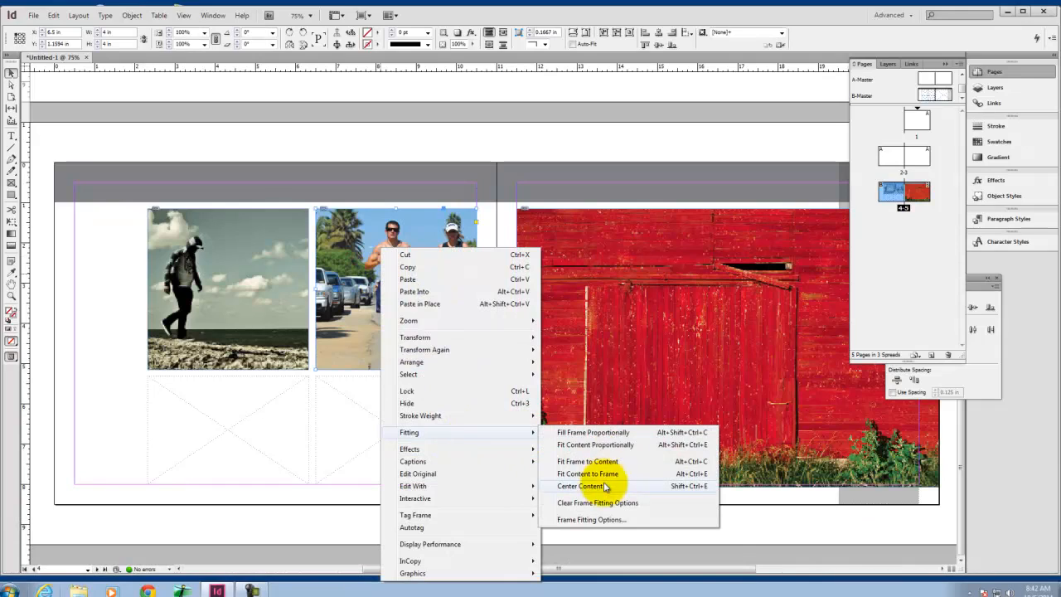
left_click(593, 435)
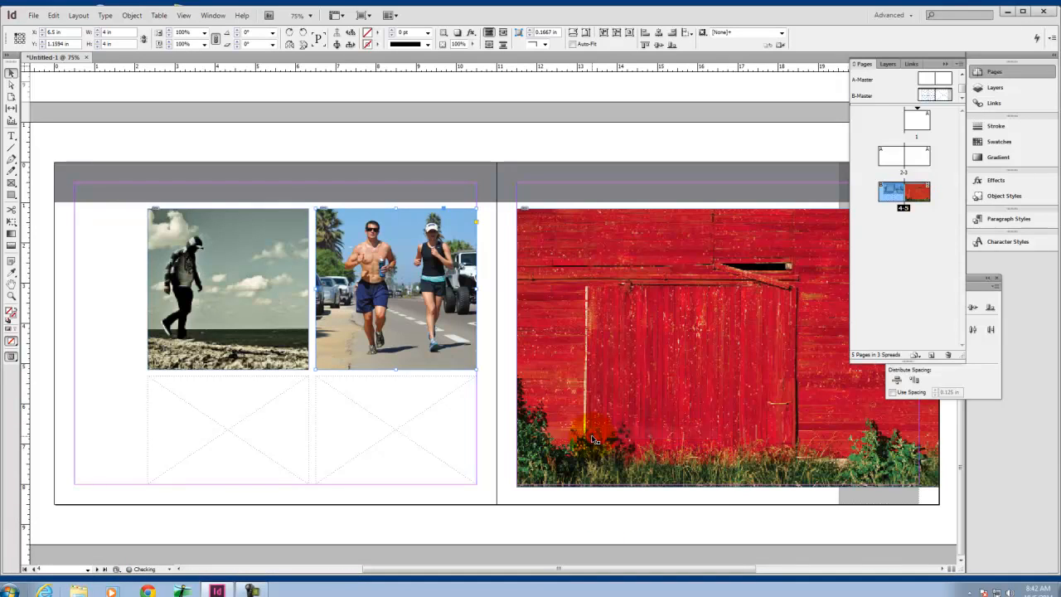
left_click(134, 393)
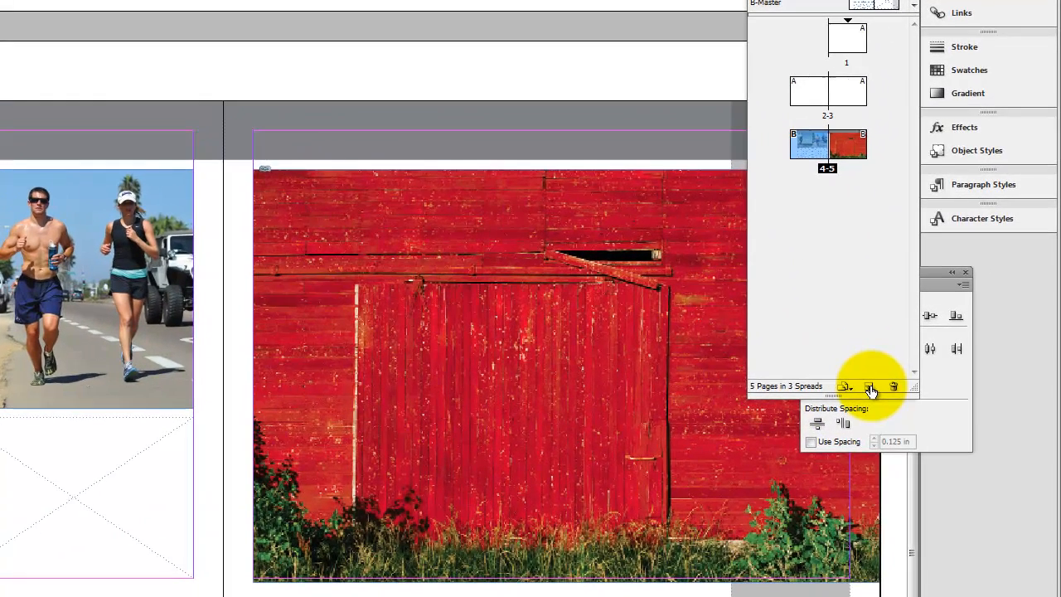
Add two new pages after page 4.
left_click(930, 355)
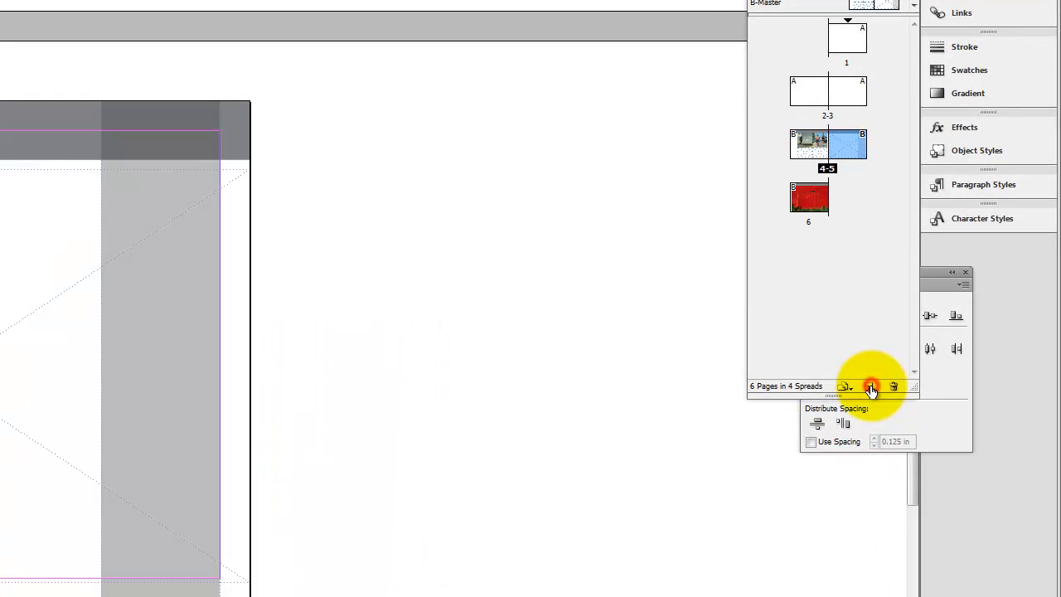
left_click(871, 387)
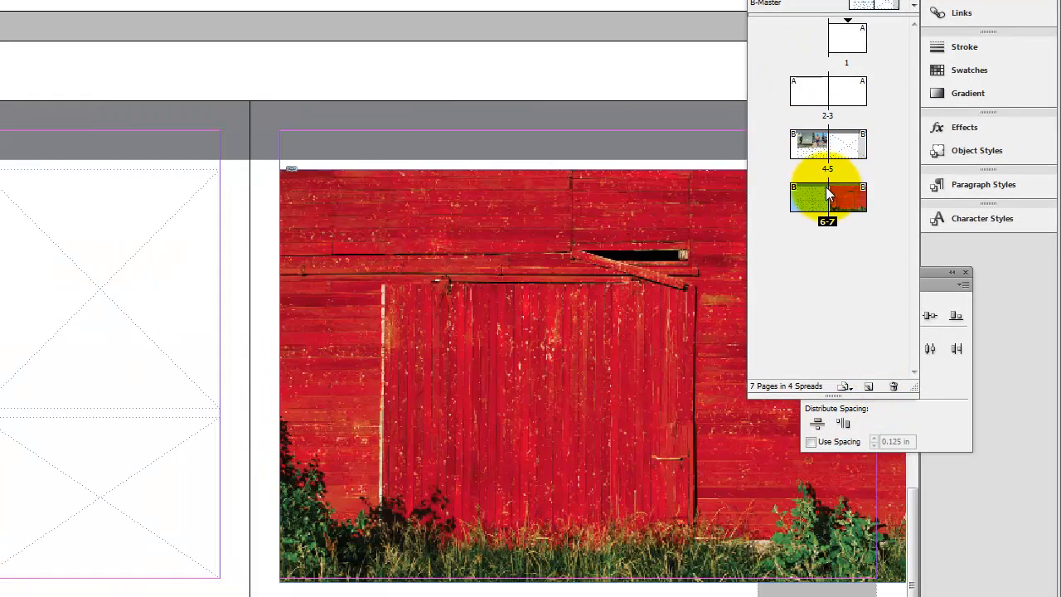
Move the page with the red barn image directly after page 4 so that it becomes page 5.
left_click_drag(812, 204, 835, 147)
left_click(876, 265)
left_click(796, 153)
double_click(797, 153)
left_click(854, 147)
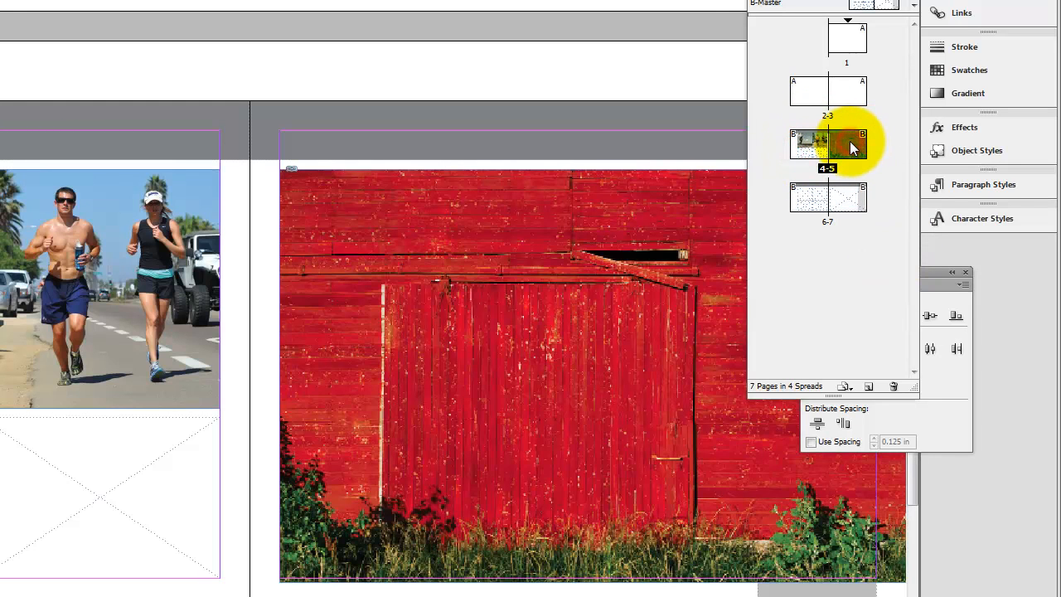
Go to the empty spread 6-7 and duplicate the B-Master spread.
double_click(808, 207)
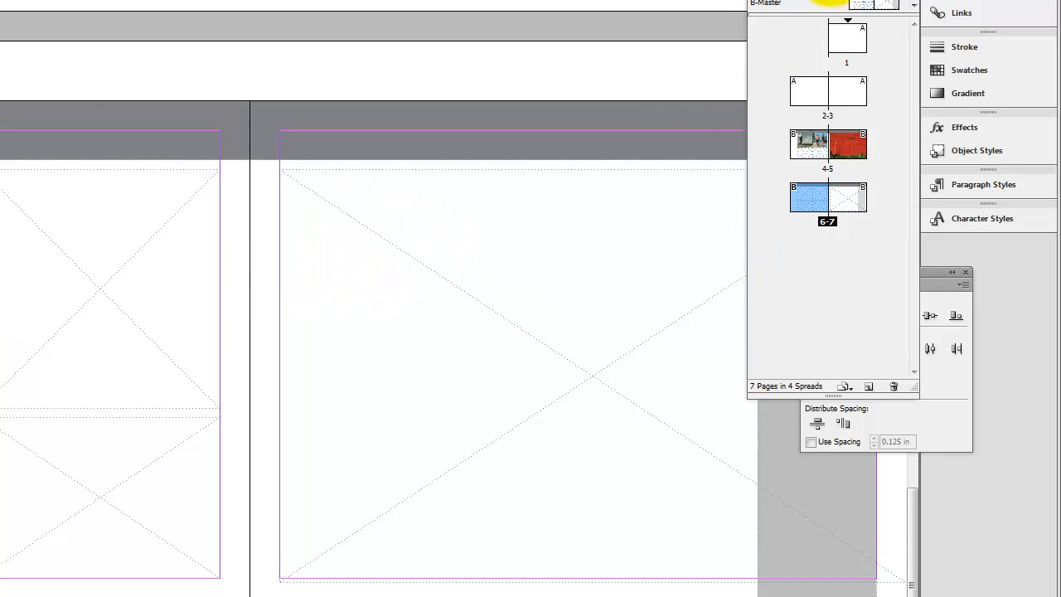
left_click(775, 8)
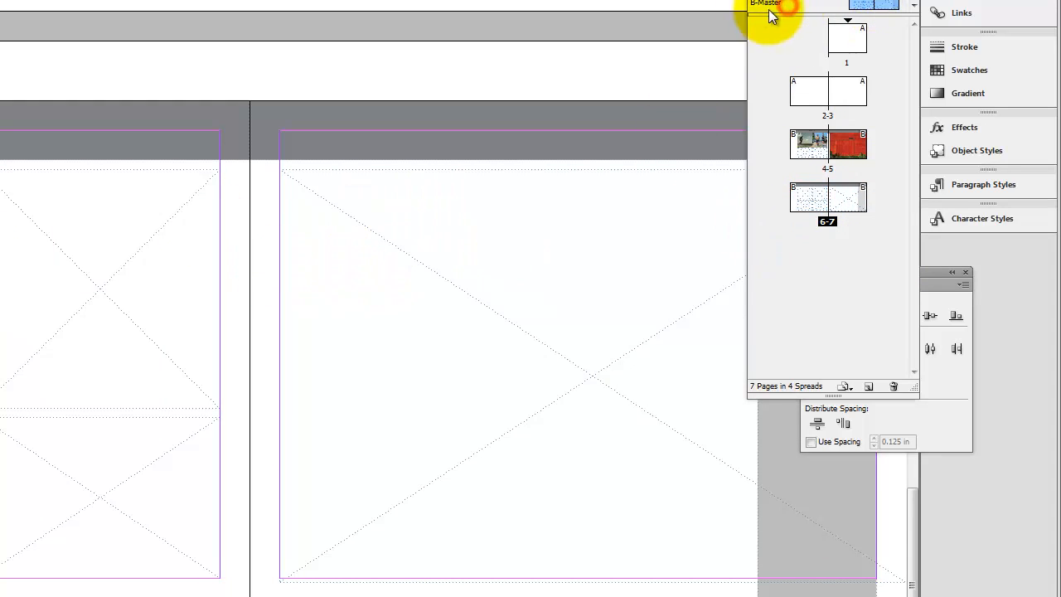
right_click(867, 8)
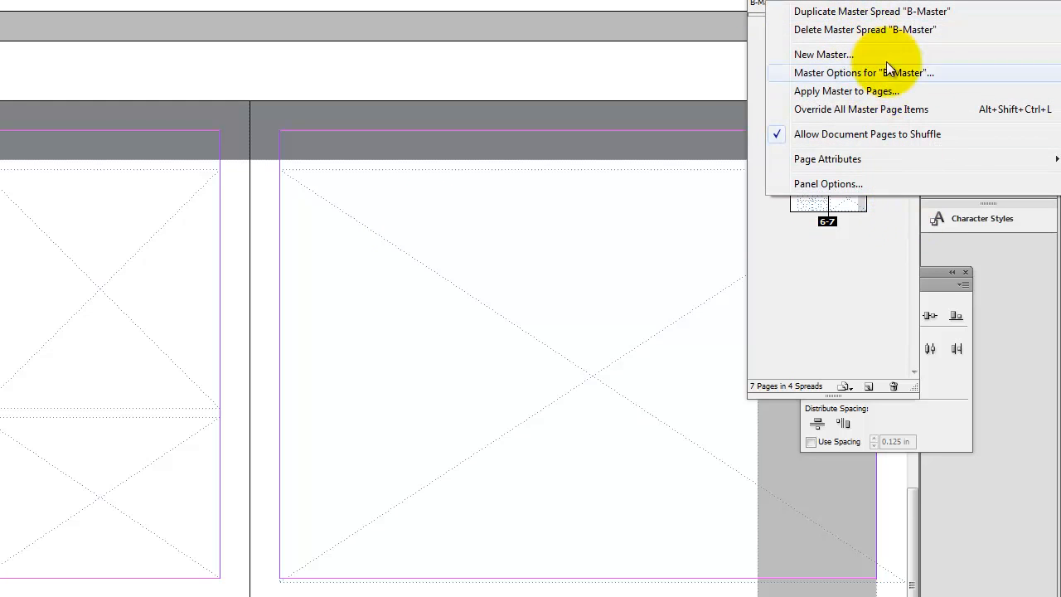
left_click(854, 11)
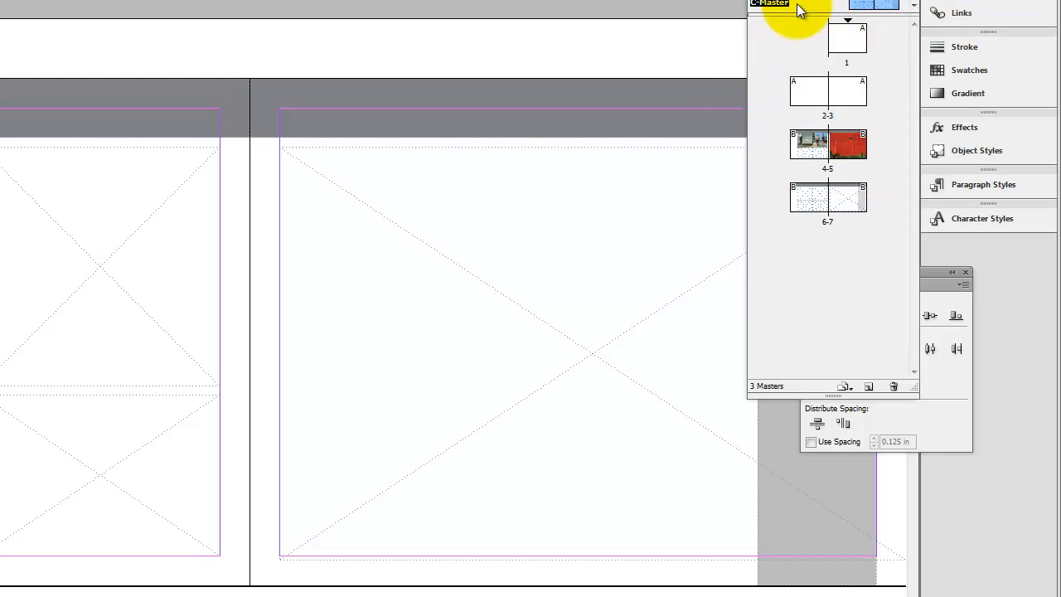
Widen the inner upper placeholder frame on the C-Master's left page to 8.18 in, spanning both upper frame positions.
left_click(81, 305)
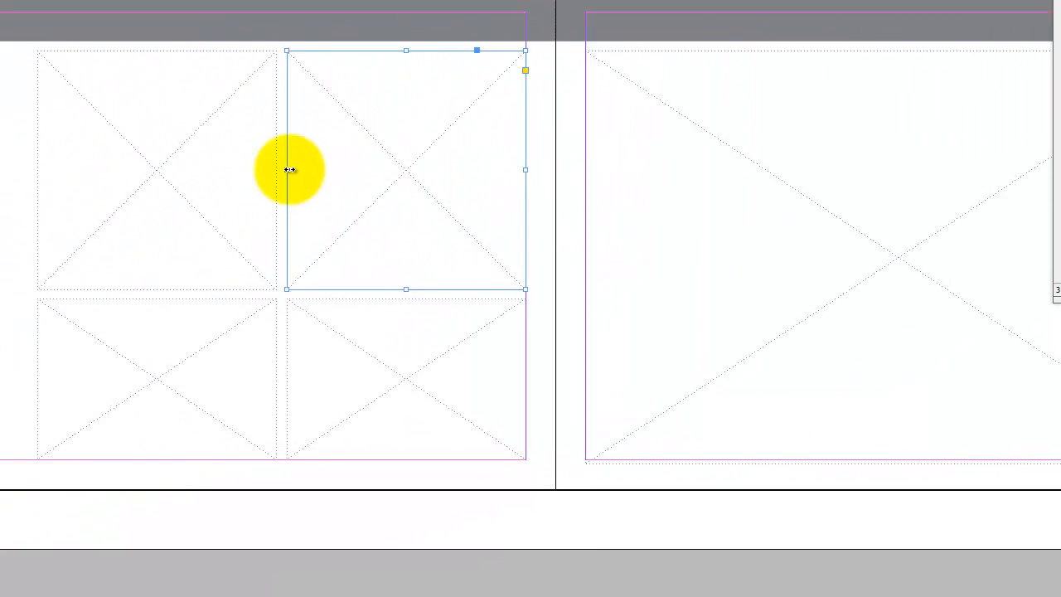
left_click_drag(0, 266, 0, 265)
left_click_drag(197, 148, 103, 139)
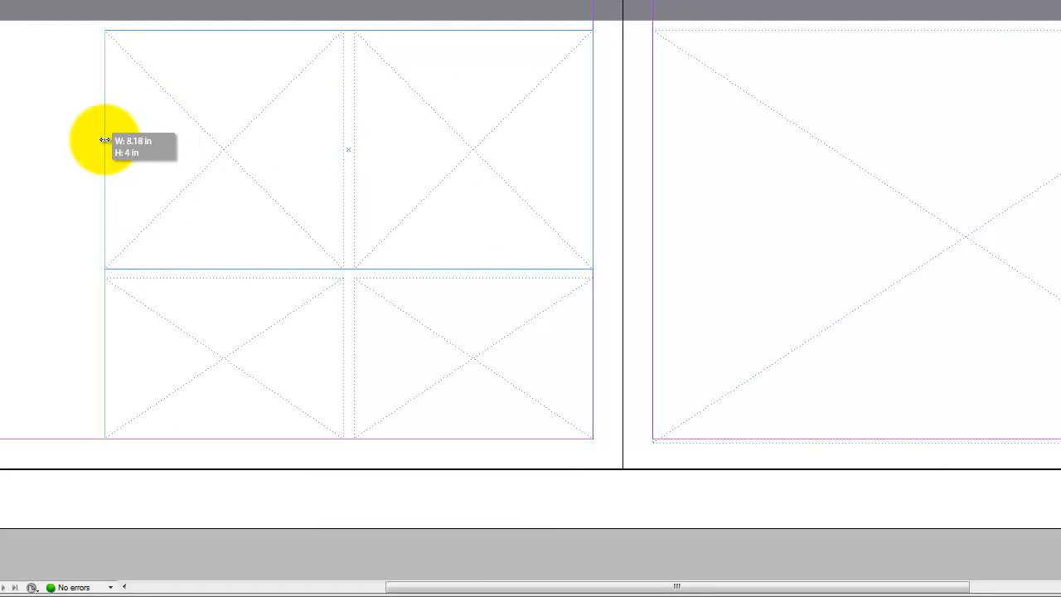
Delete the redundant outer square frame overlapped by the widened upper frame on the C-Master.
left_click(324, 50)
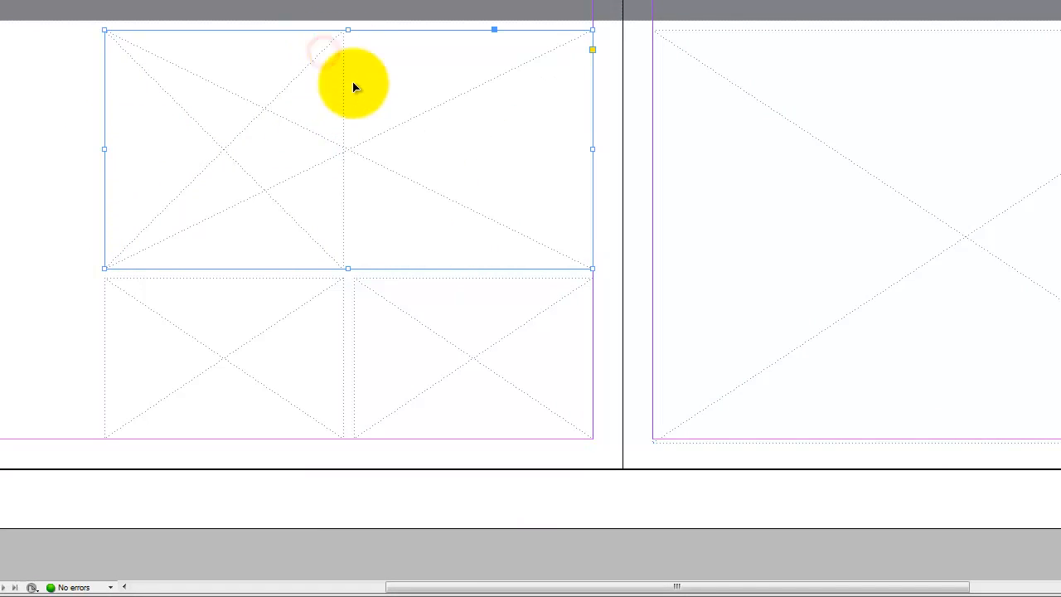
key("Delete")
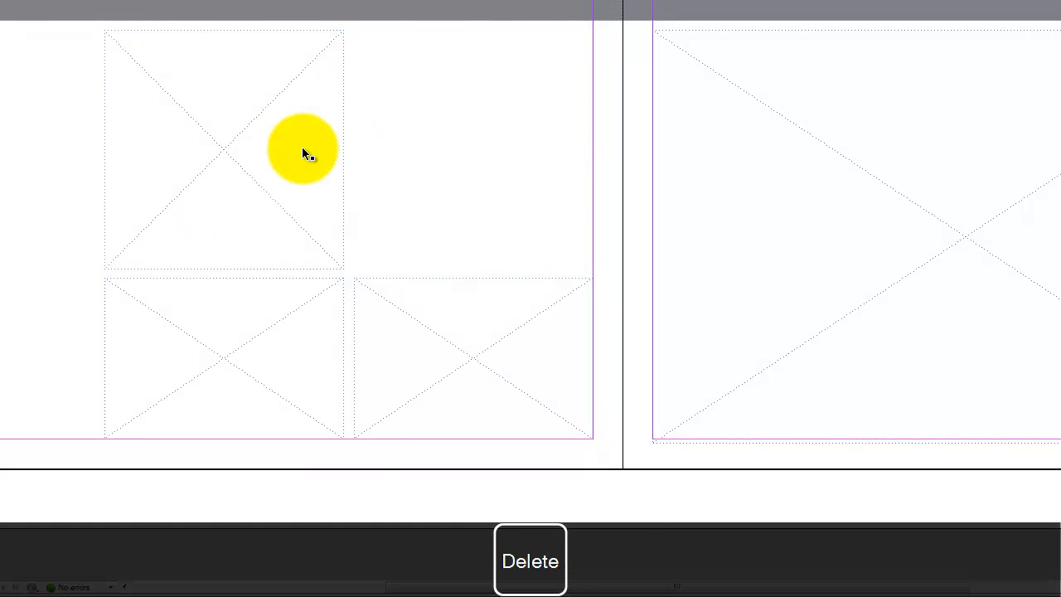
key("ctrl+z")
left_click(83, 145)
left_click_drag(52, 55, 174, 118)
left_click(423, 98, "shift")
key("Delete")
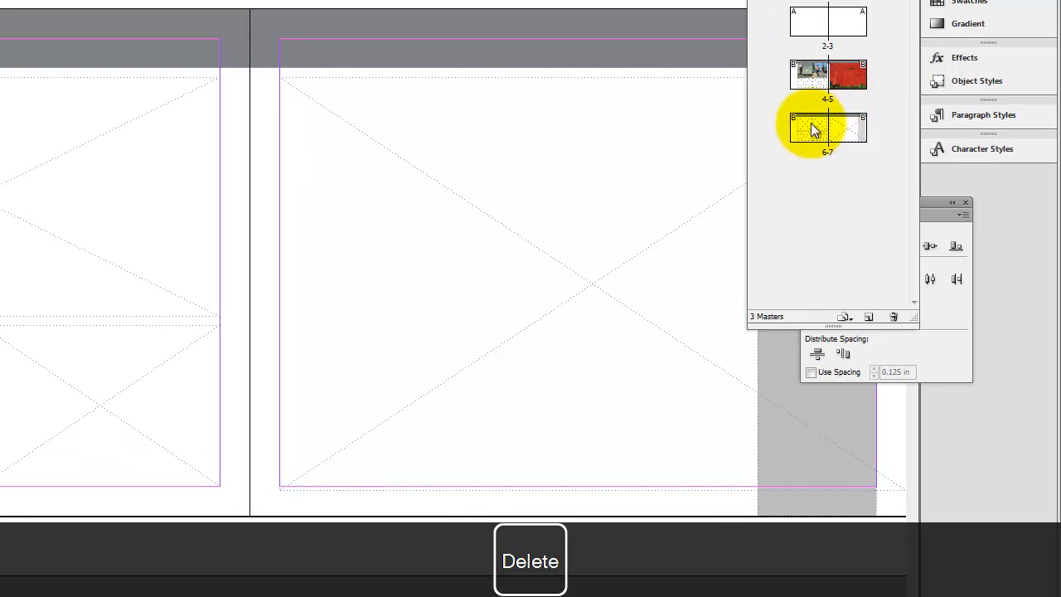
Apply C-Master to page 6.
double_click(812, 128)
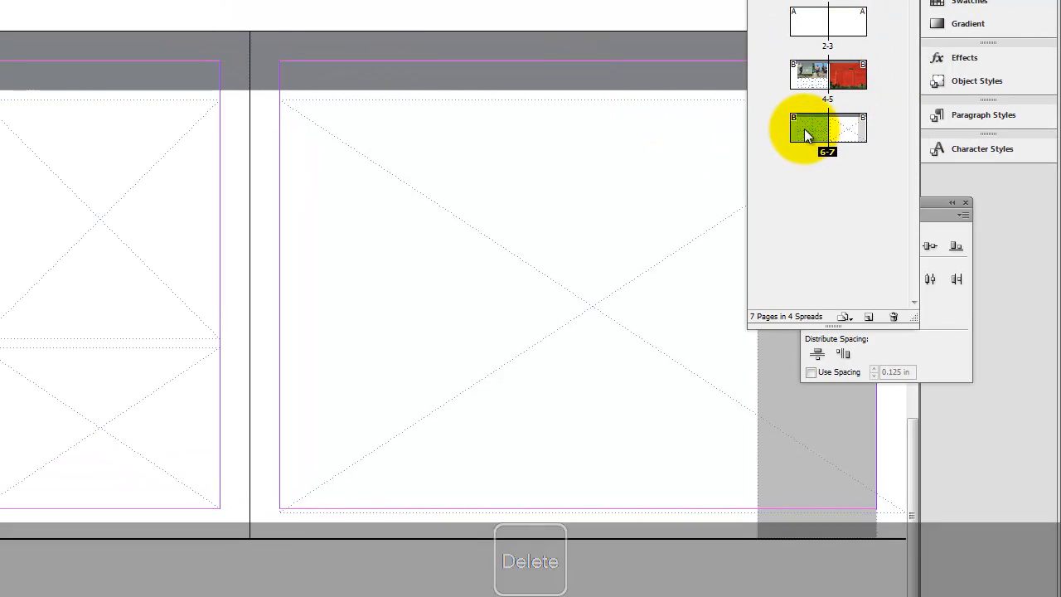
right_click(803, 129)
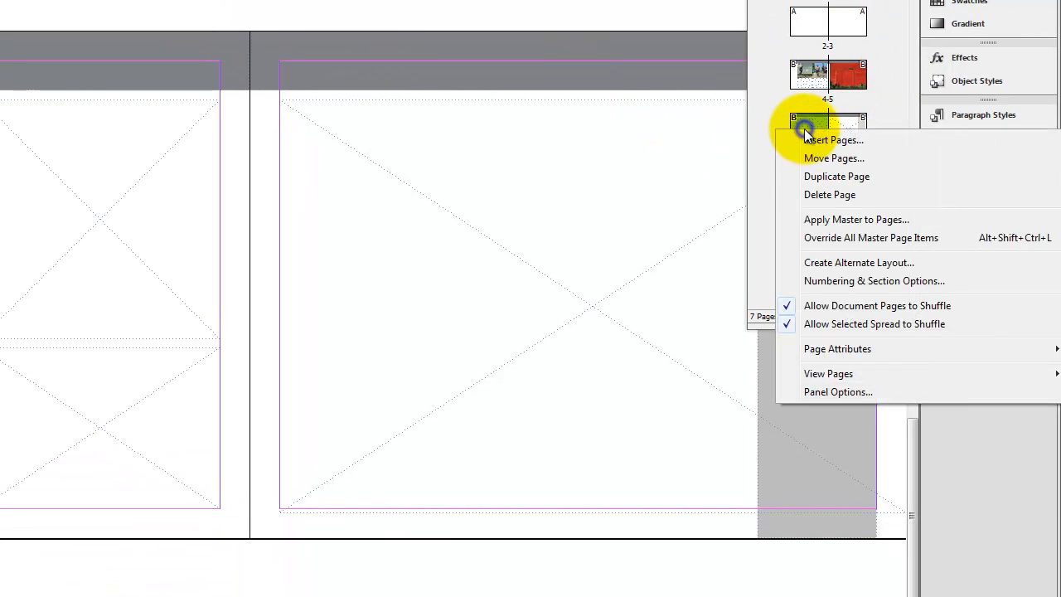
left_click(864, 219)
left_click(238, 219)
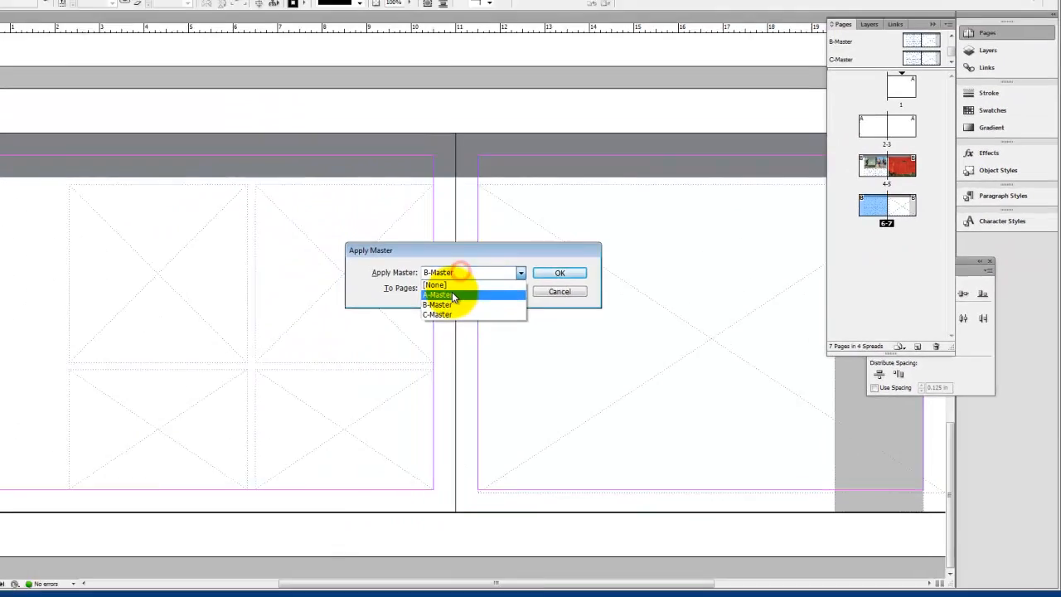
left_click(273, 247)
left_click(407, 224)
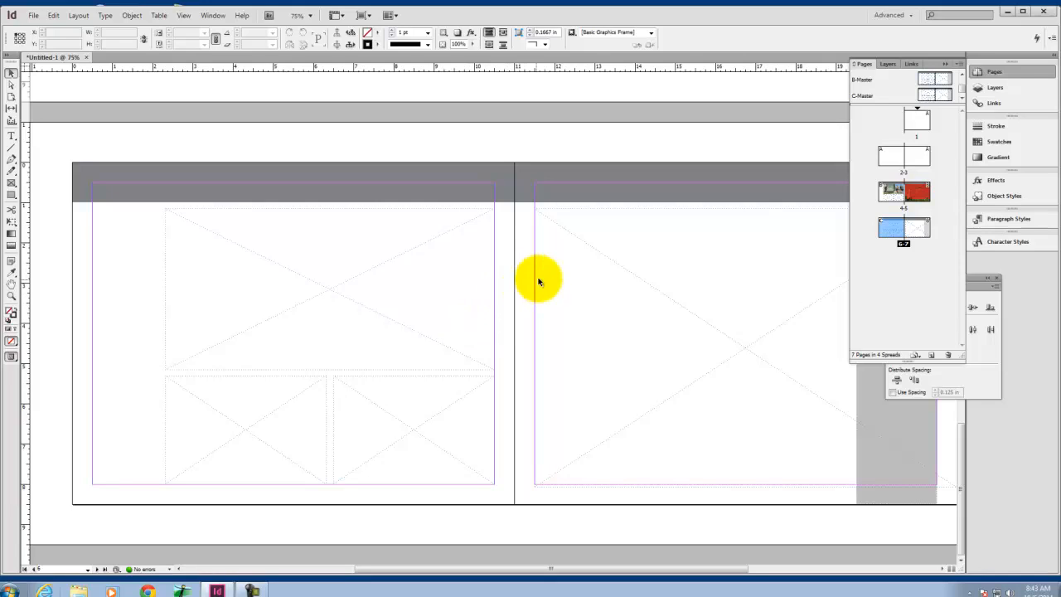
Draw a text frame about 1.78 in wide and 6.92 in high inside the grey side band on the C-Master's right page.
double_click(946, 99)
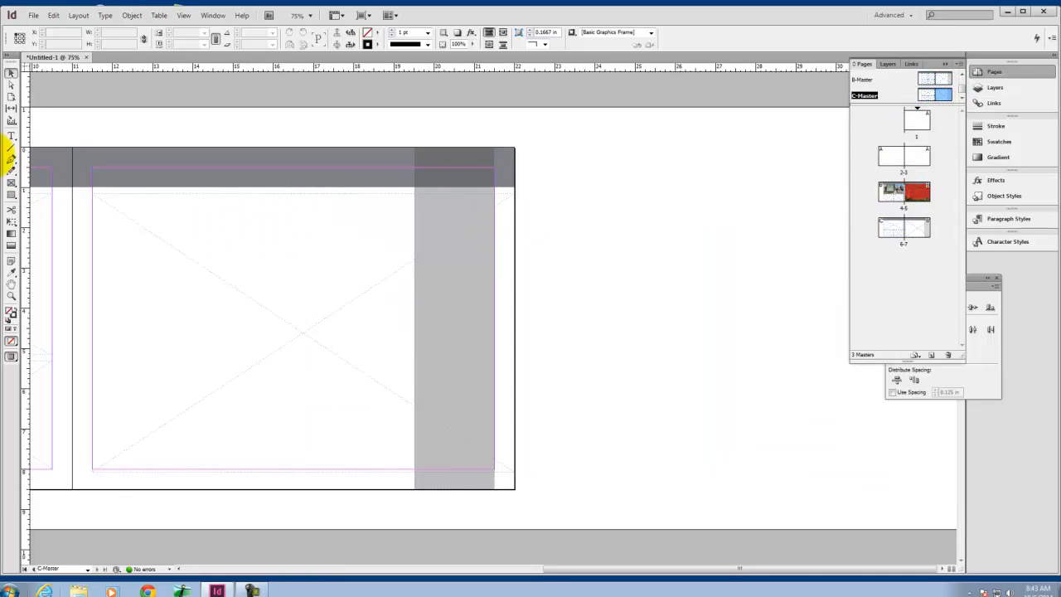
left_click(10, 134)
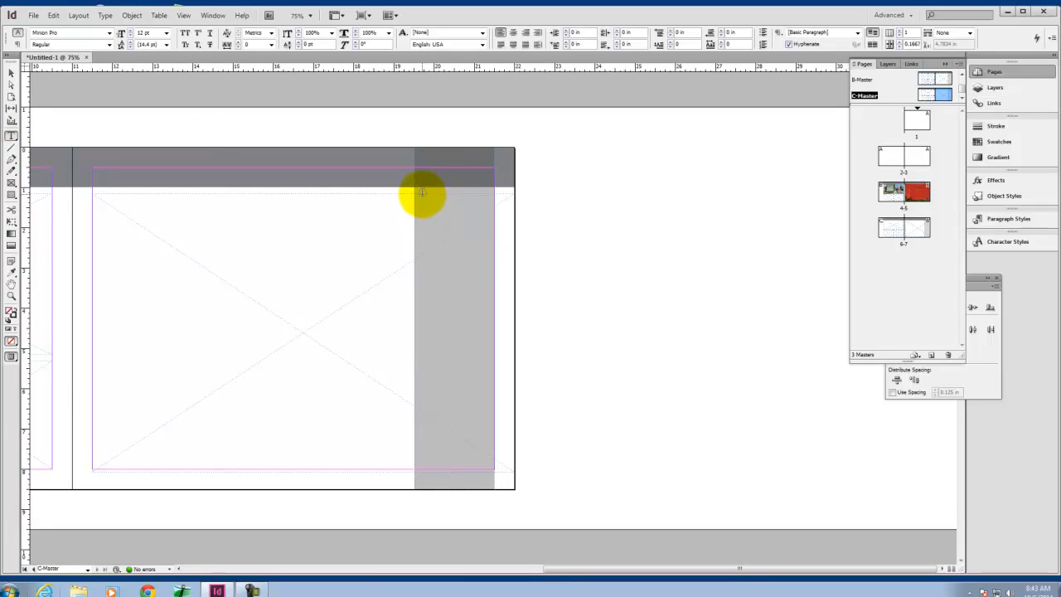
left_click_drag(419, 193, 489, 476)
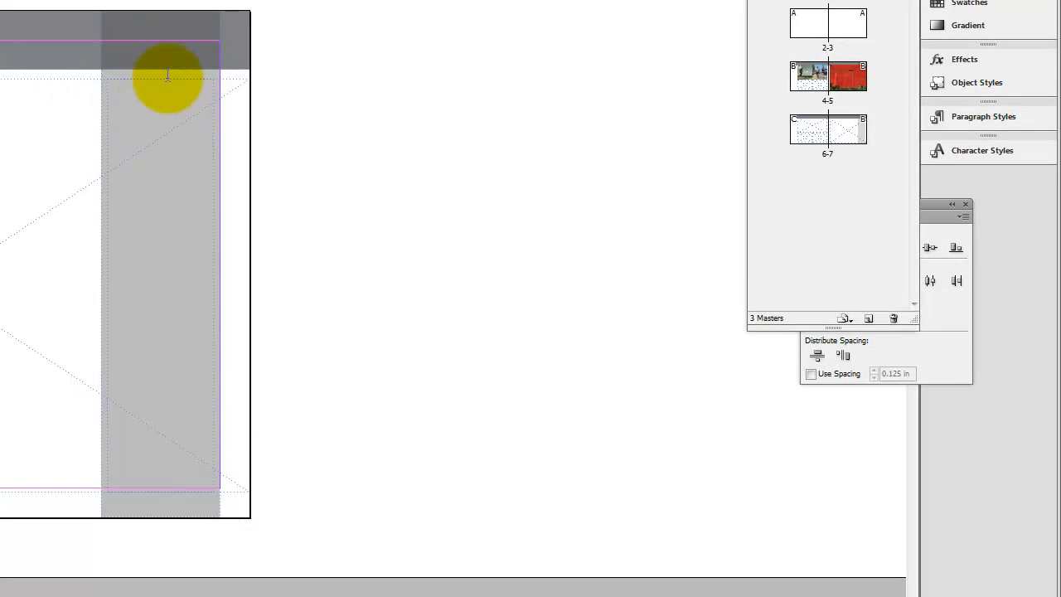
key("Escape")
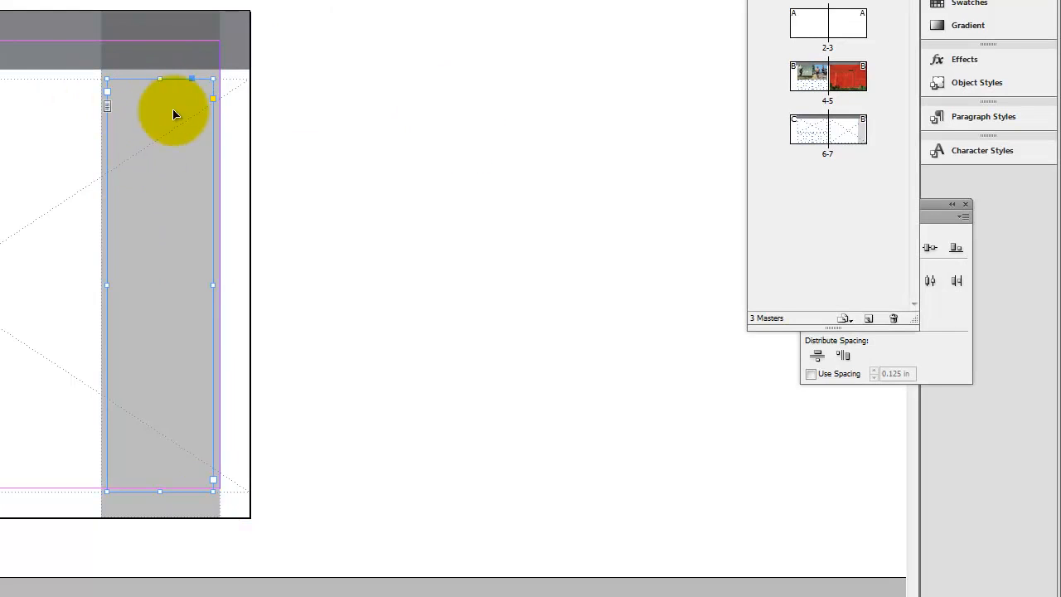
Compare page 7 with the C-Master's text frame, and apply C-Master to page 7.
double_click(847, 130)
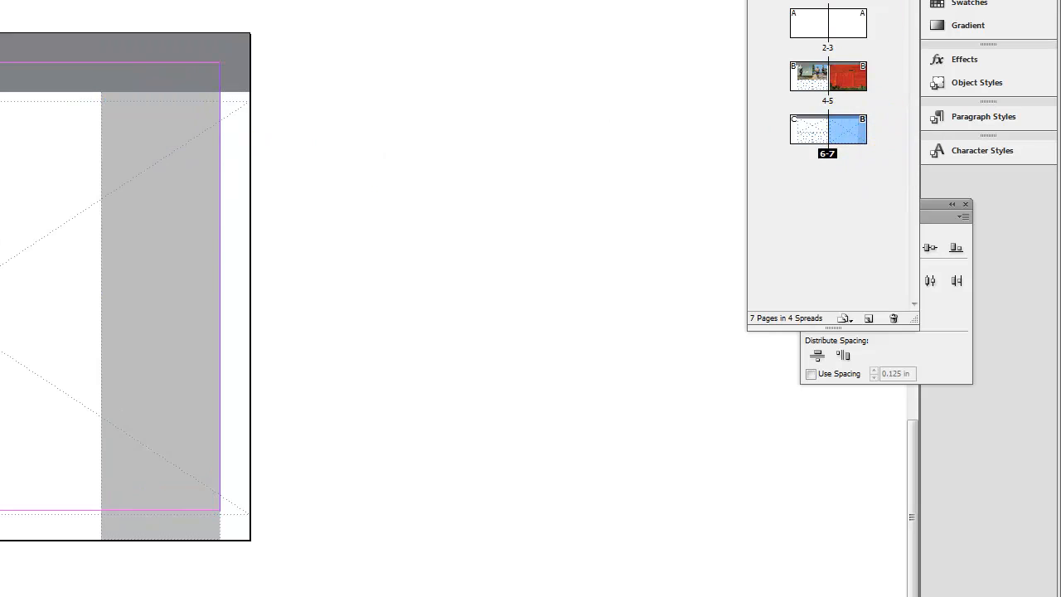
double_click(829, 1)
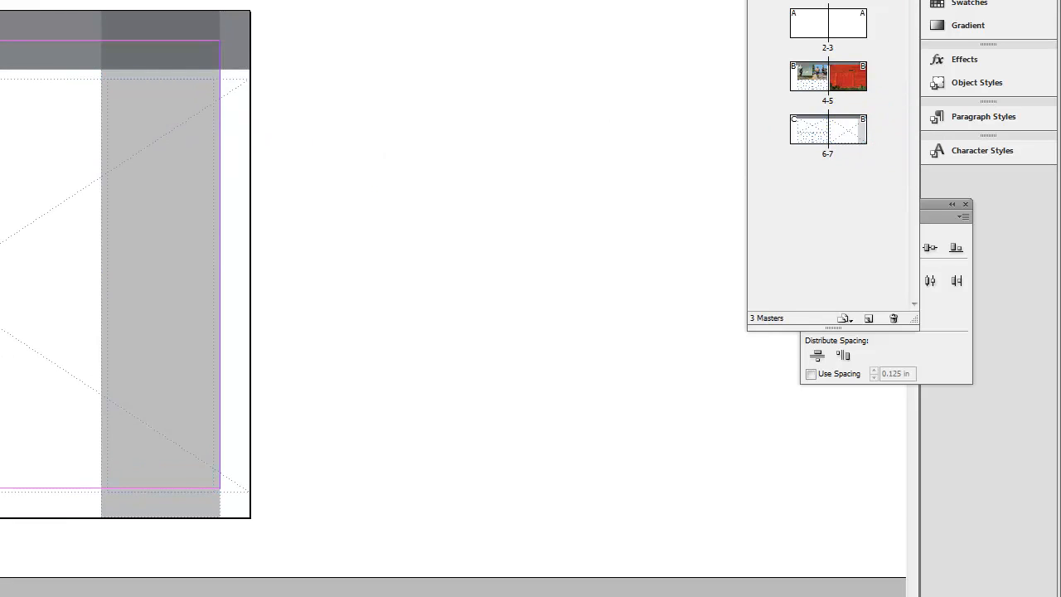
left_click(106, 86)
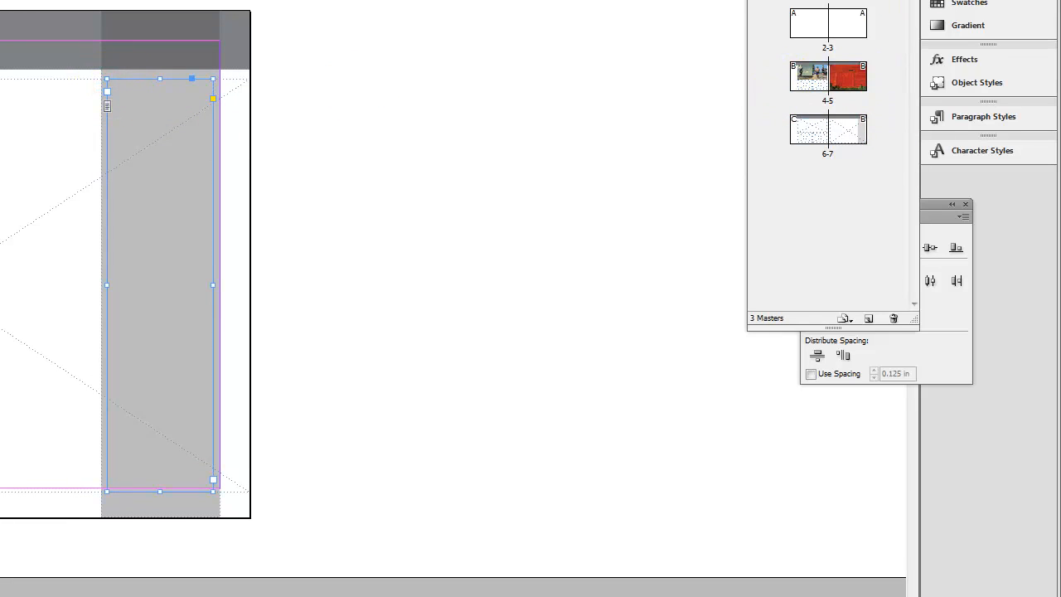
double_click(846, 134)
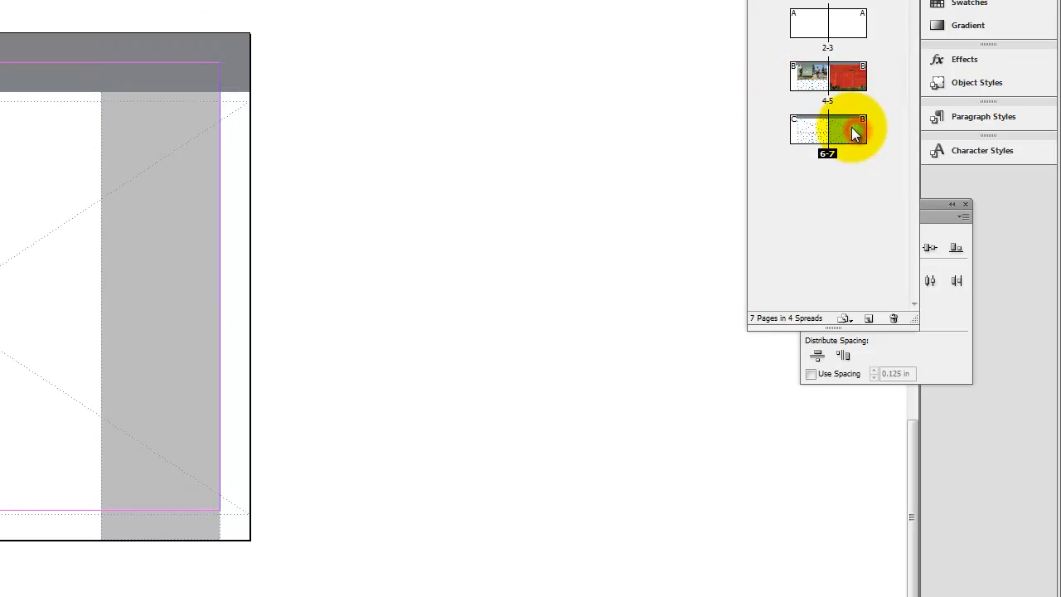
right_click(851, 126)
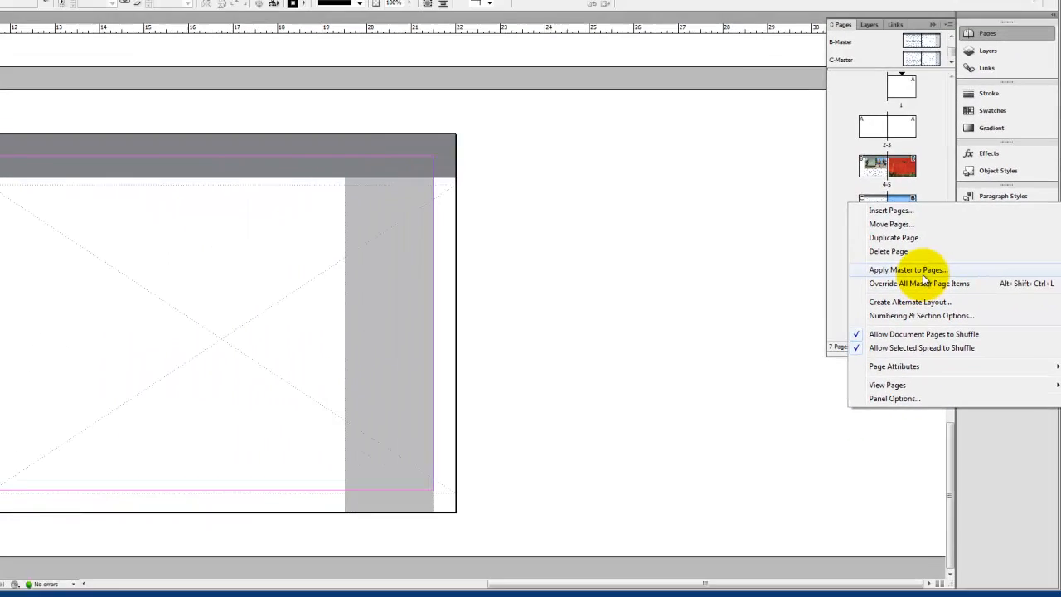
left_click(924, 275)
left_click(521, 275)
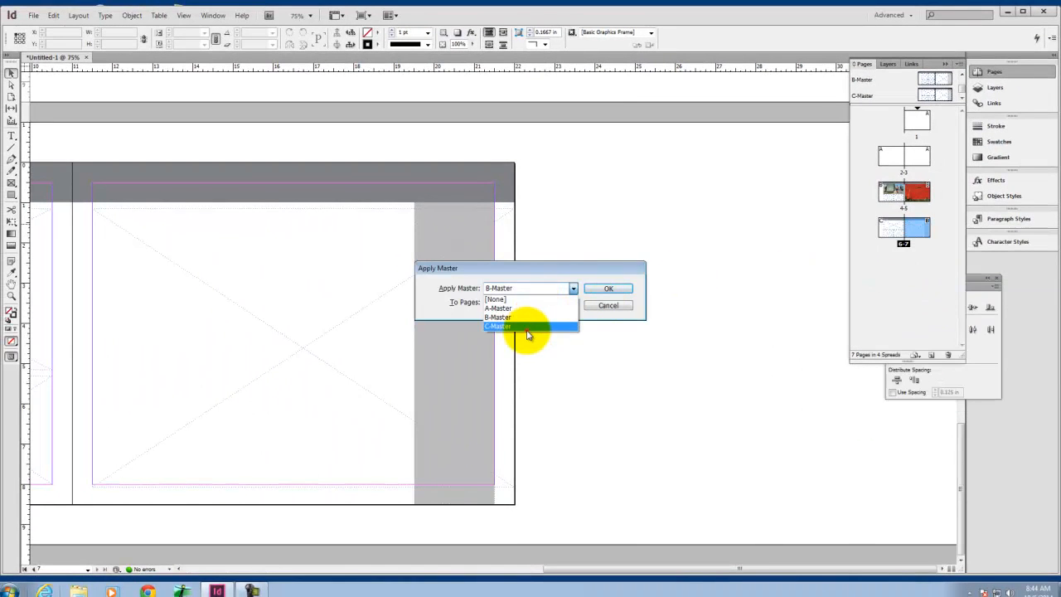
left_click(528, 327)
left_click(626, 289)
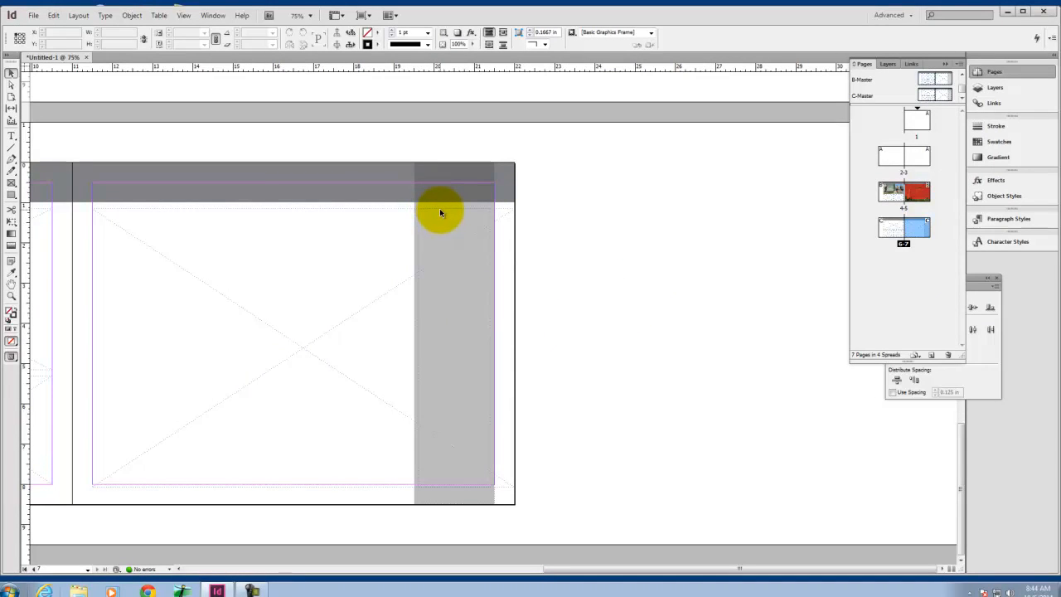
Try to enter text in the master text frame over page 7's side band.
left_click(12, 136)
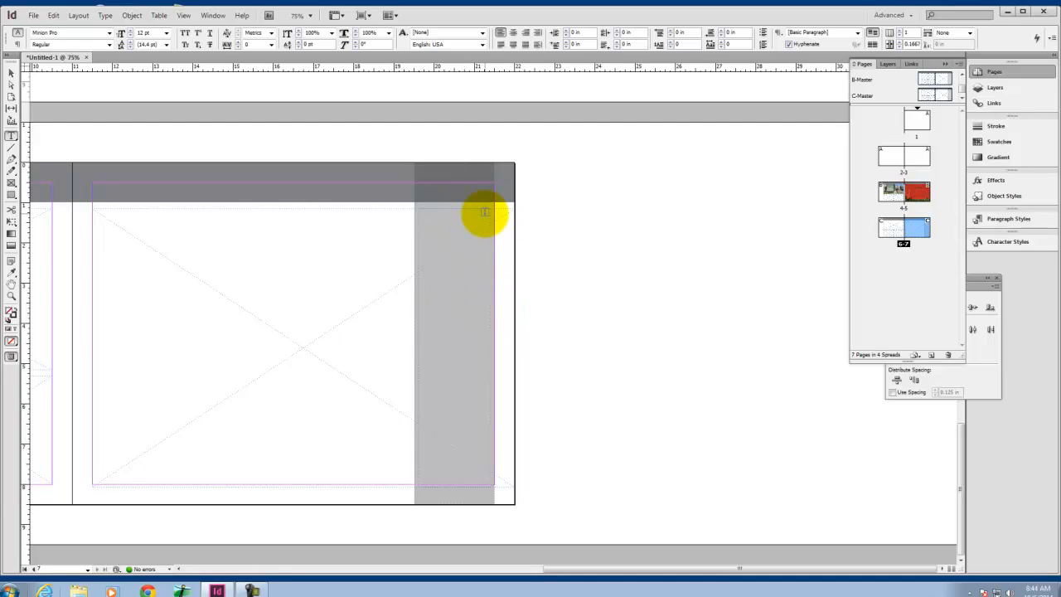
key("Return")
left_click(11, 73)
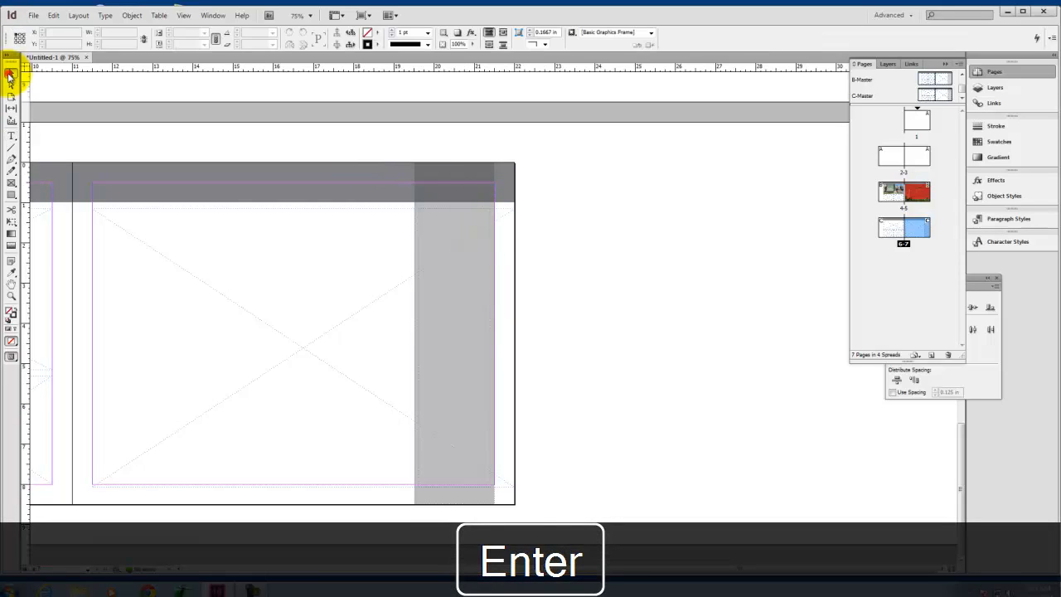
Copy the side band's text frame from the C-Master and delete it from that master.
double_click(937, 96)
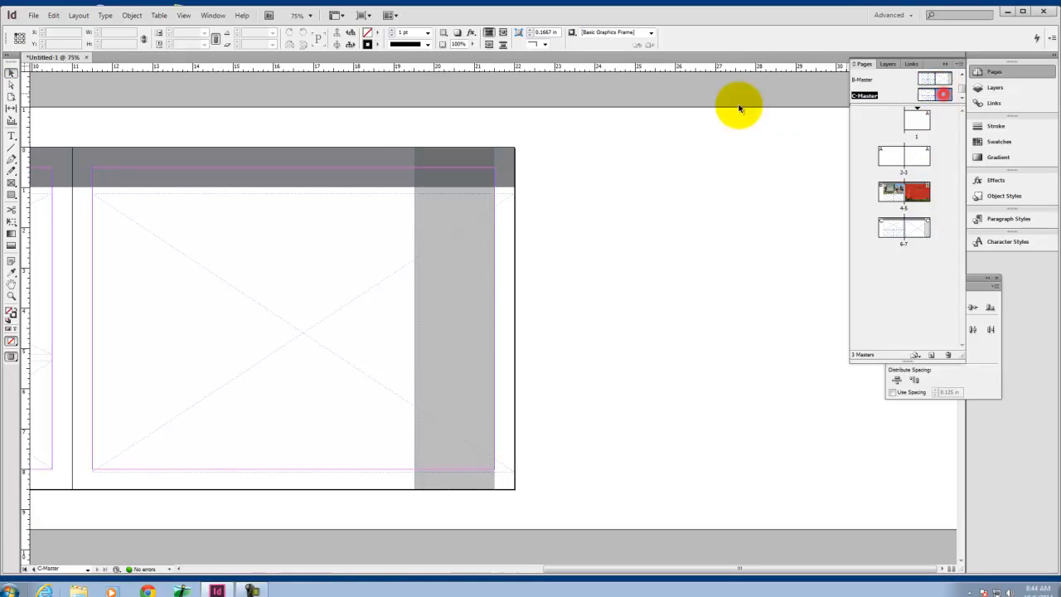
left_click(457, 197)
key("ctrl+c")
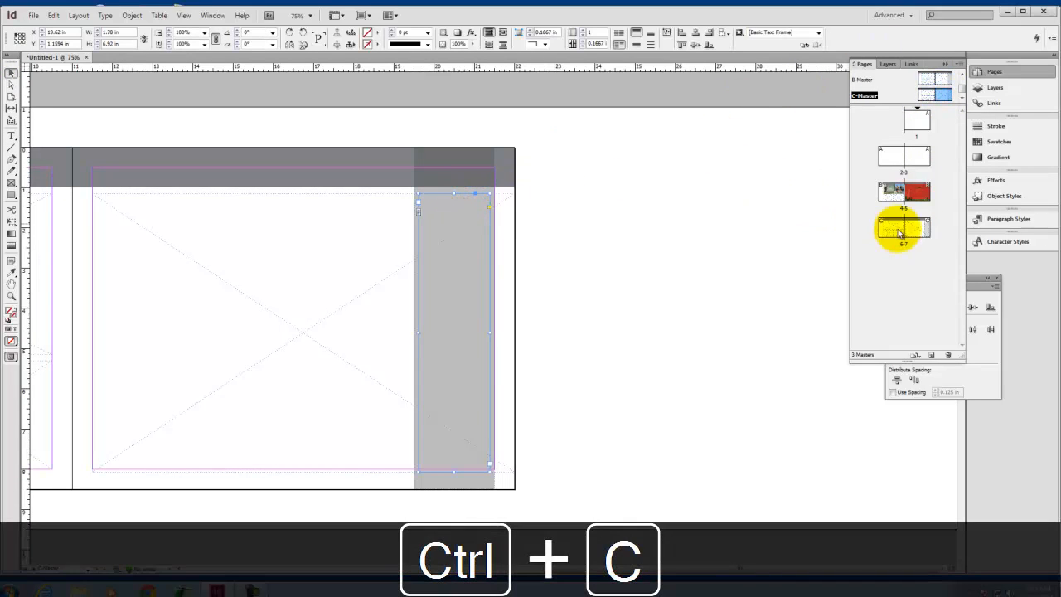
double_click(918, 231)
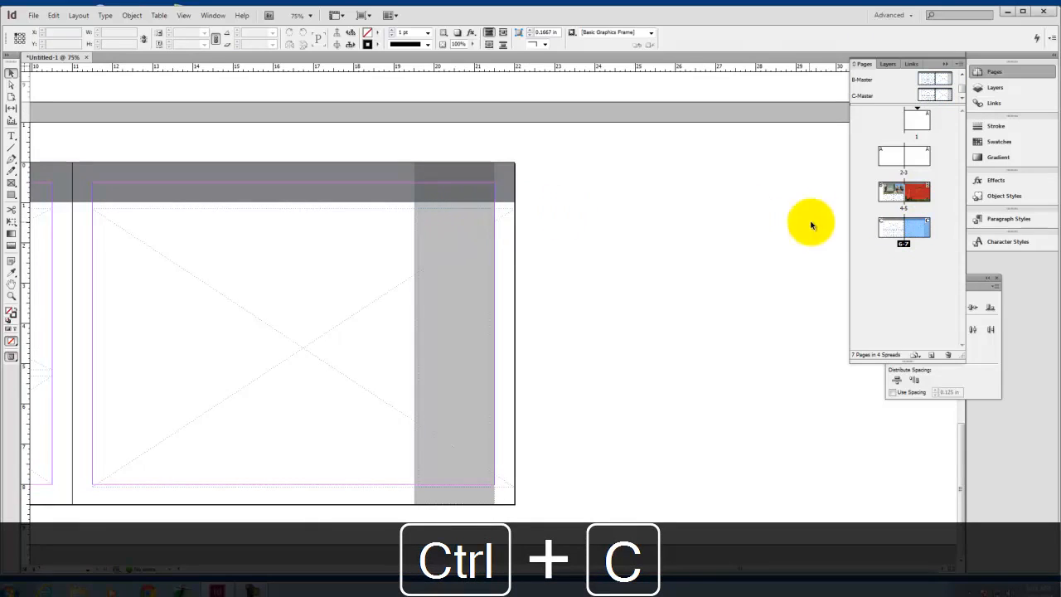
double_click(950, 96)
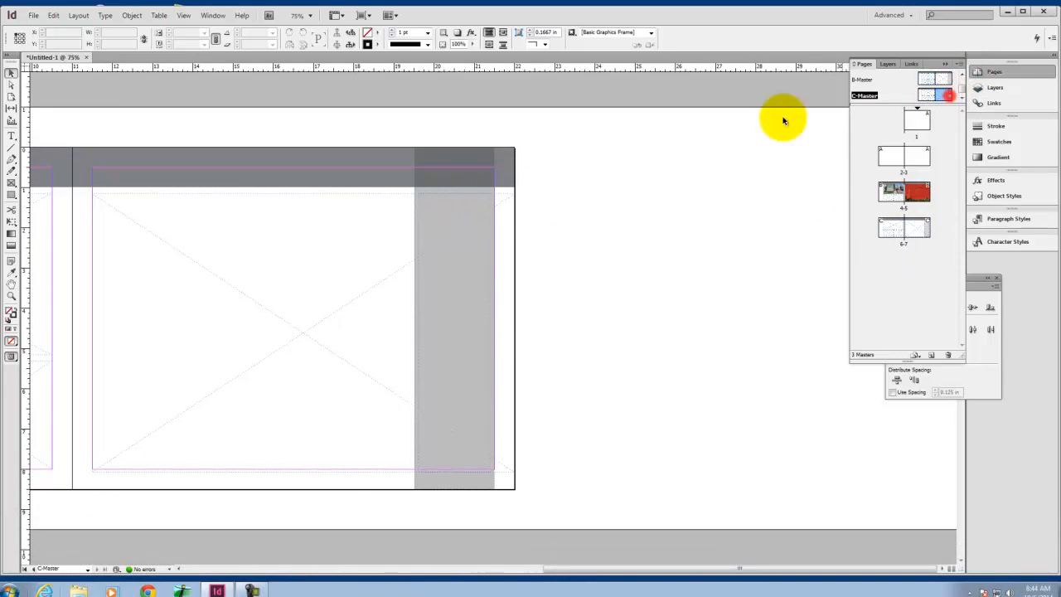
key("Delete")
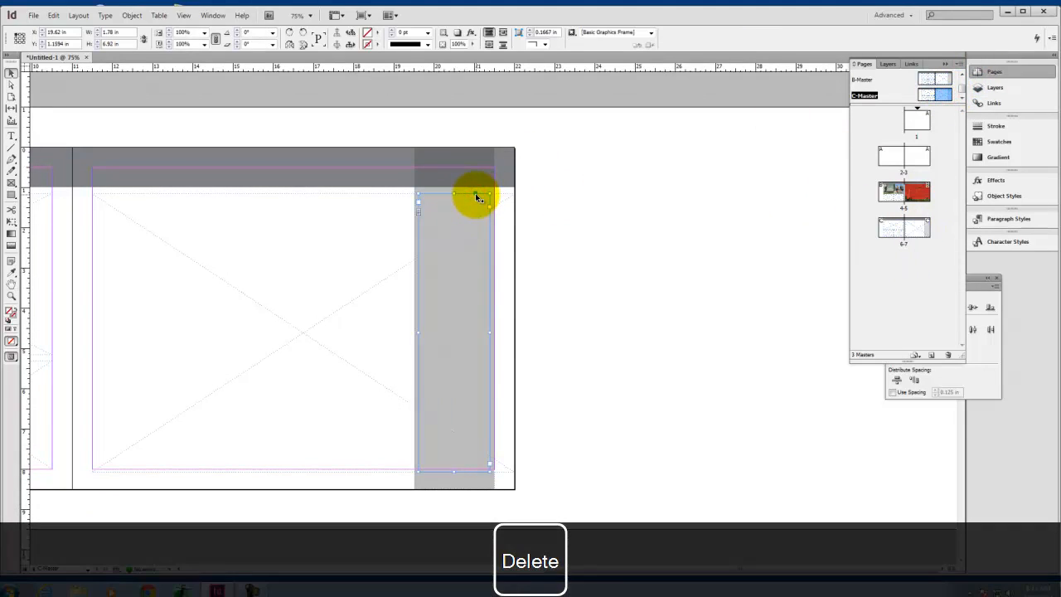
Paste the text frame onto page 7 and position it inside the grey side band at X 19.6169 in, Y 1.1594 in.
left_click(909, 236)
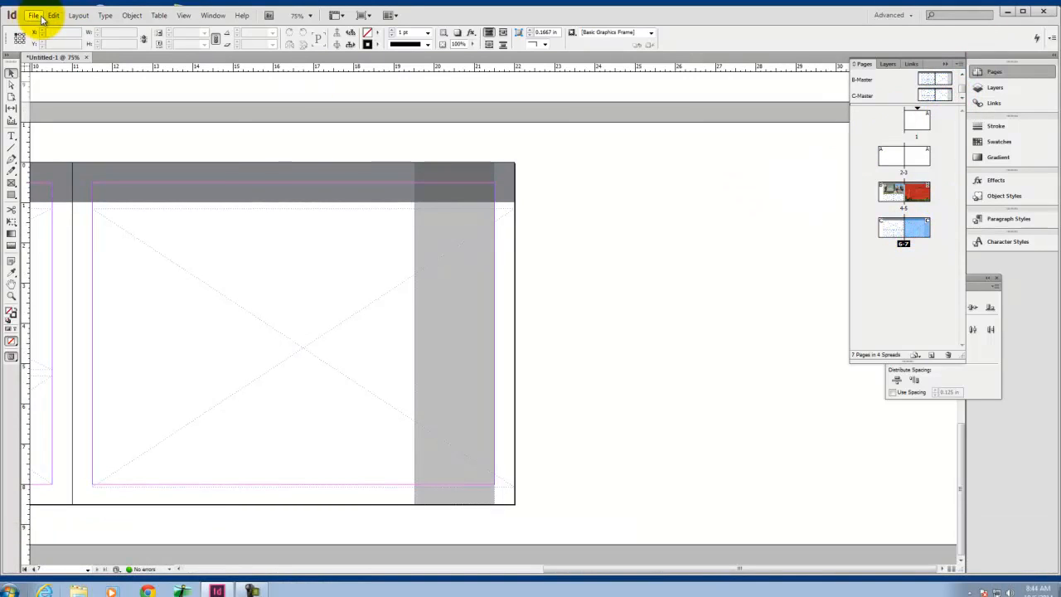
left_click(47, 16)
left_click(65, 83)
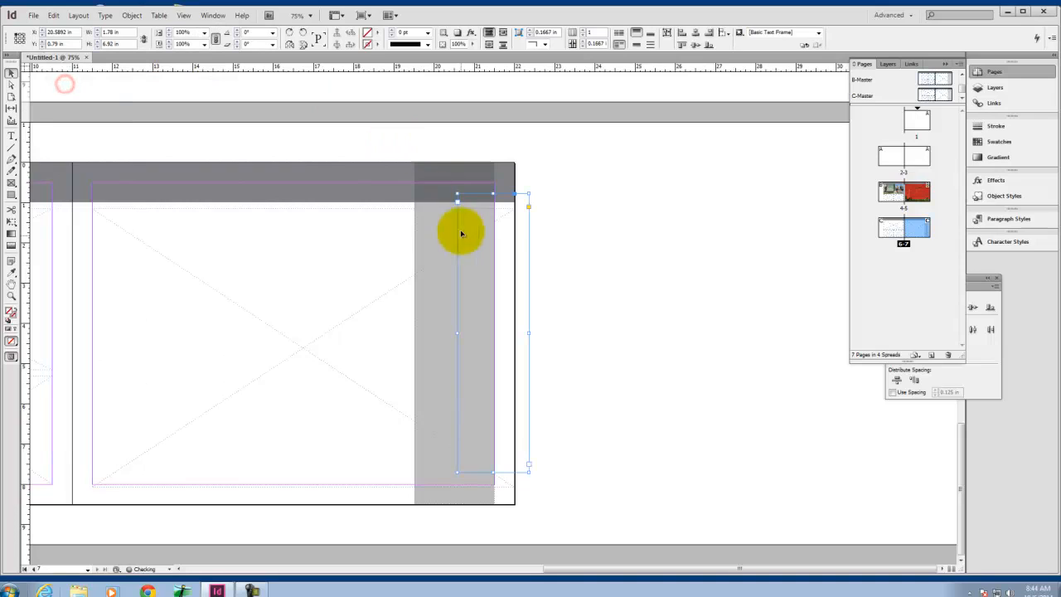
left_click_drag(426, 251, 421, 241)
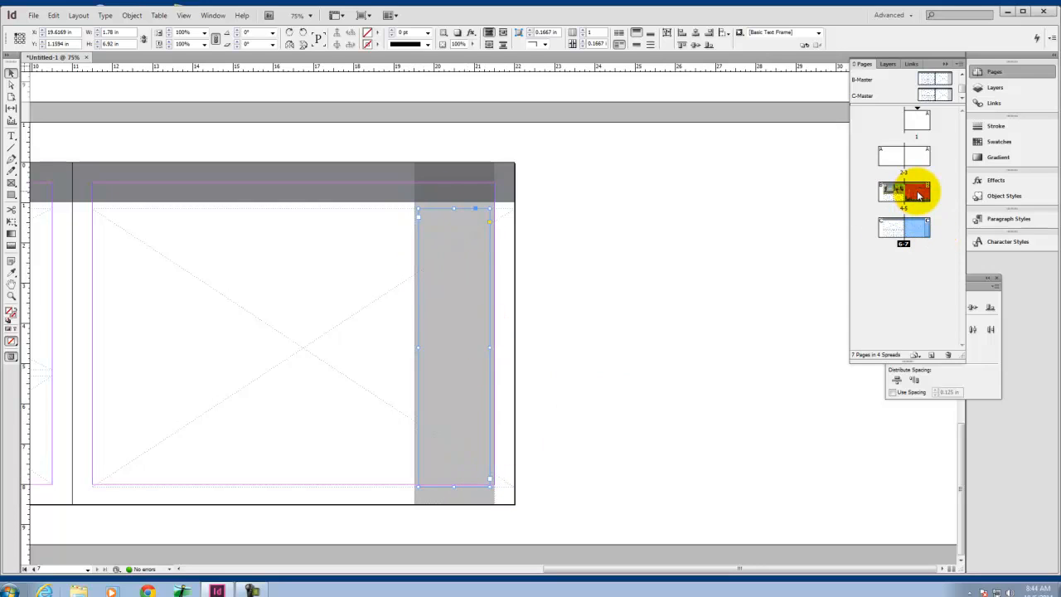
Copy page 7's side band text frame and paste it in place on page 5.
left_click(53, 15)
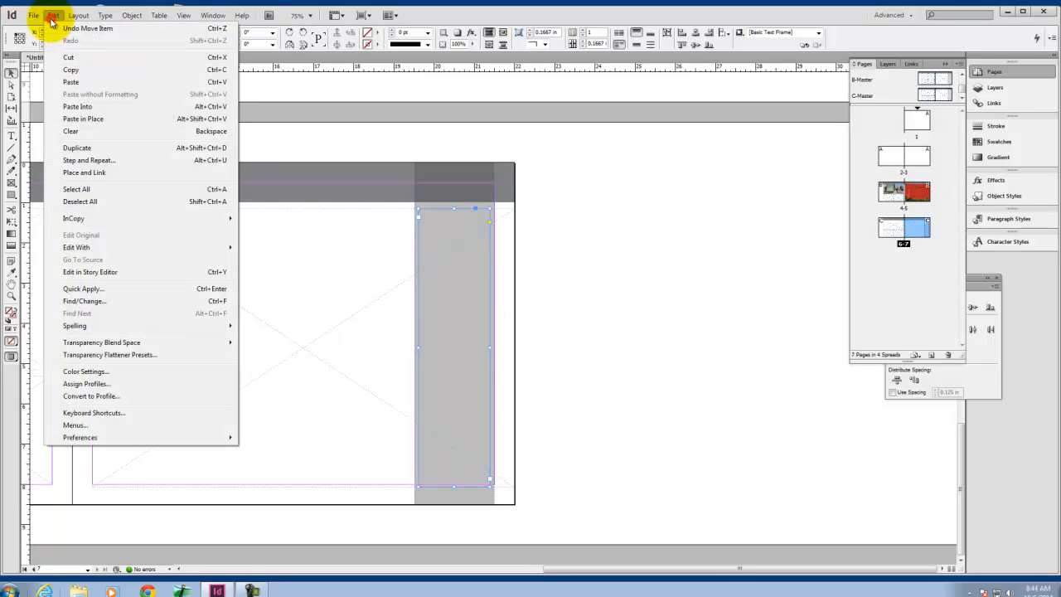
left_click(76, 70)
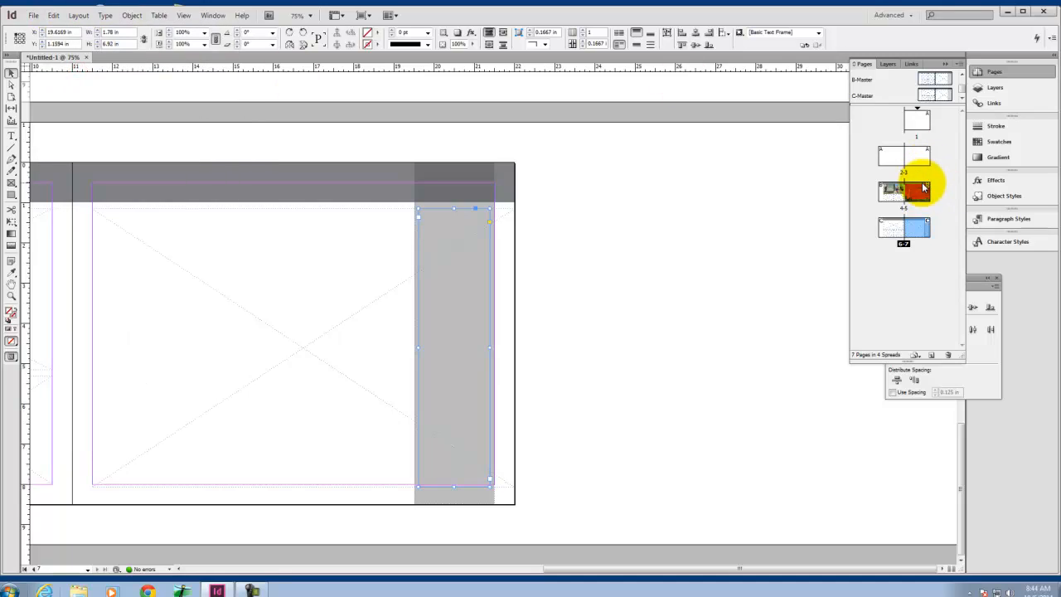
double_click(922, 189)
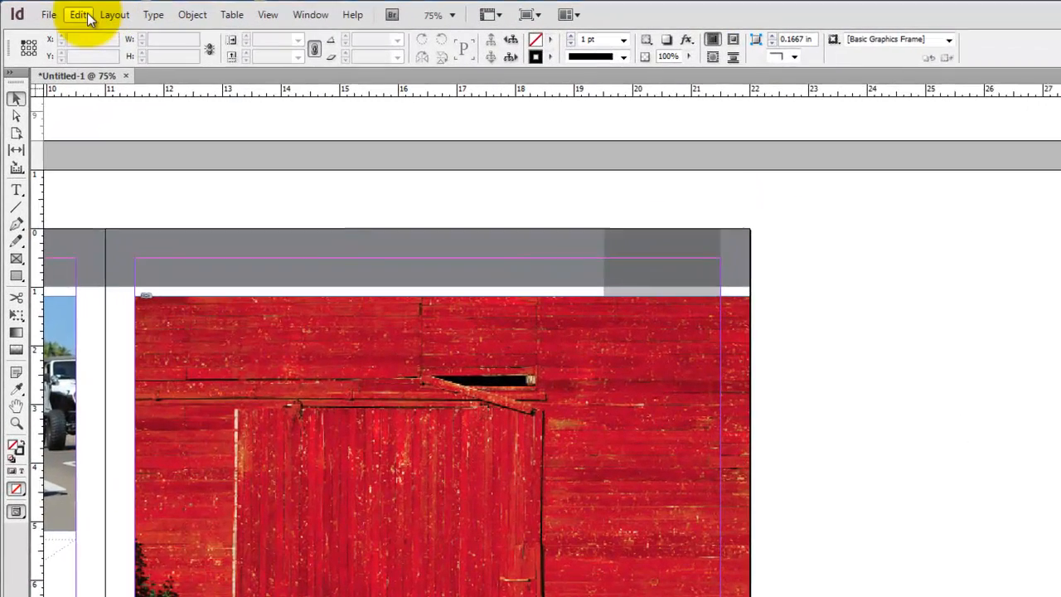
left_click(86, 16)
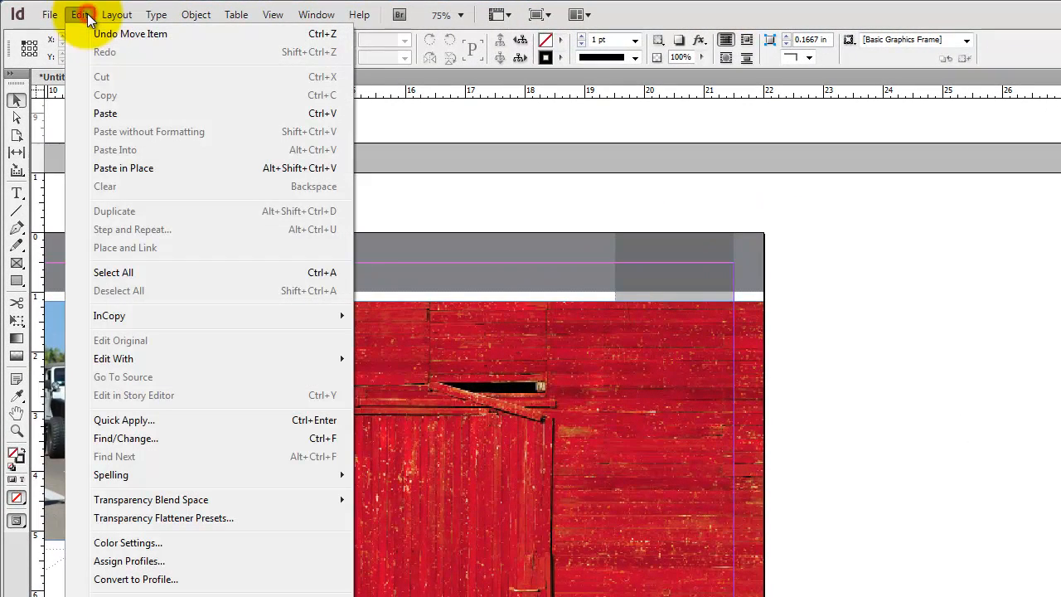
left_click(126, 170)
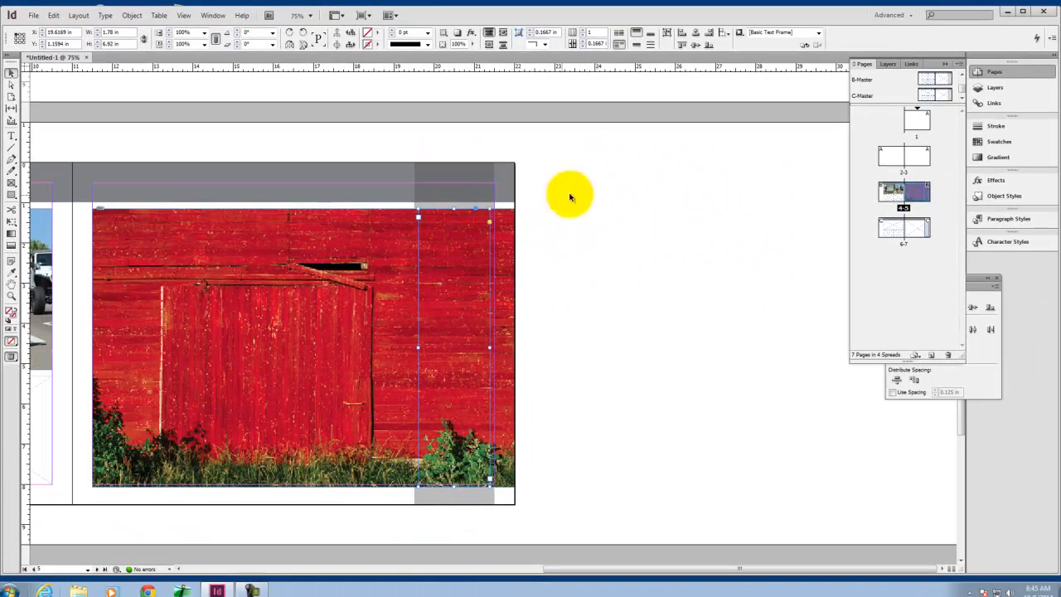
Add a new layer above Layer 1 and open the B-Master spread.
left_click(629, 201)
left_click(512, 235)
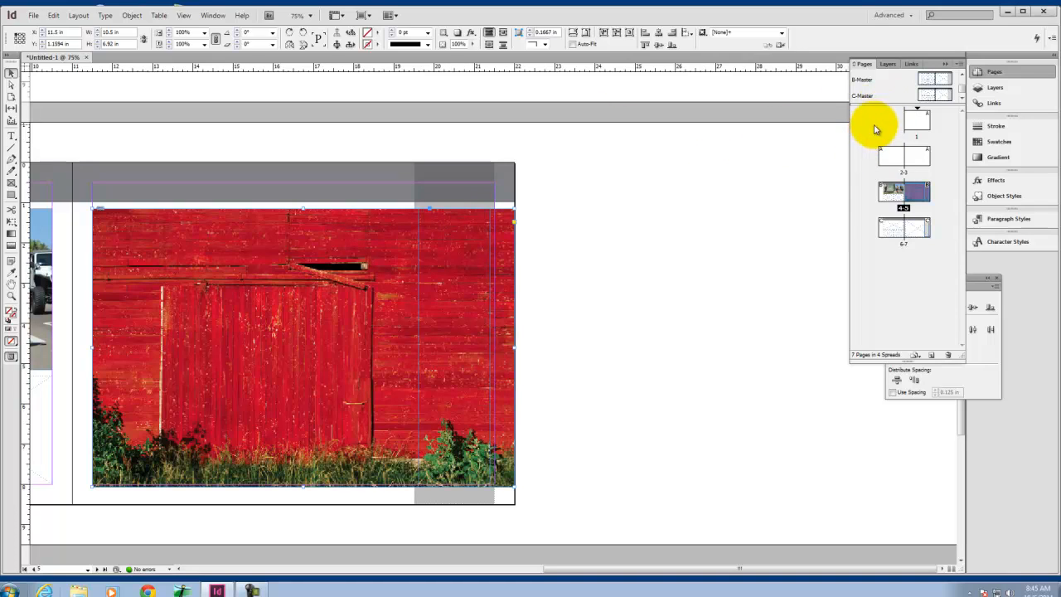
left_click(888, 65)
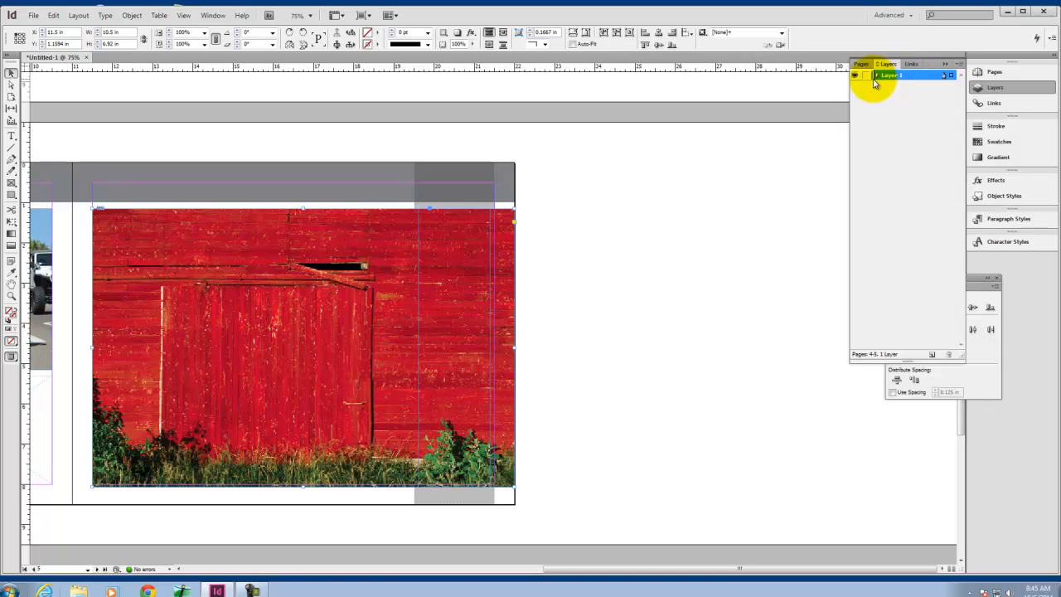
left_click(932, 355)
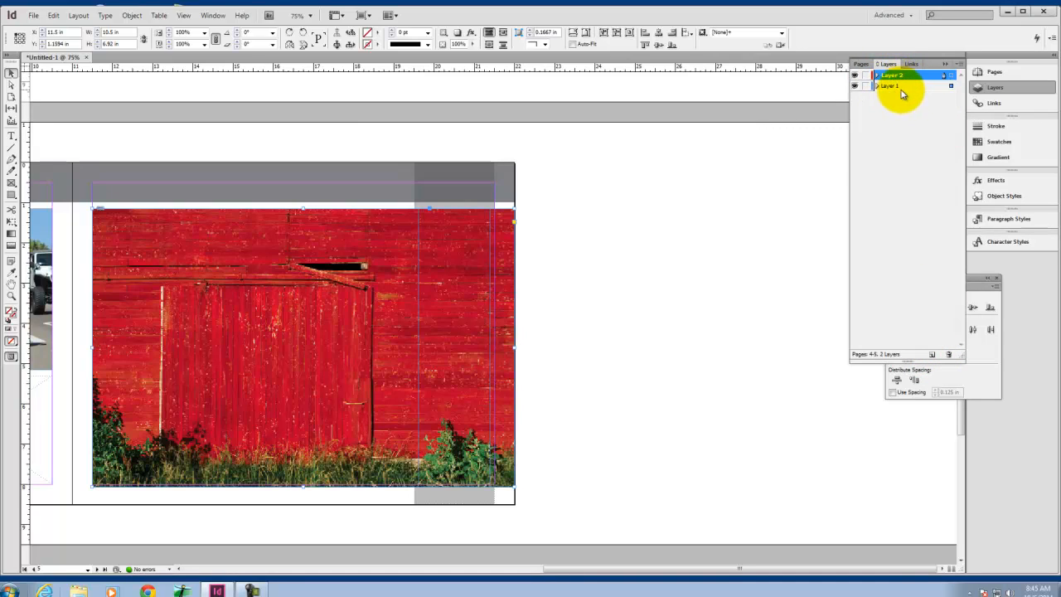
left_click(861, 65)
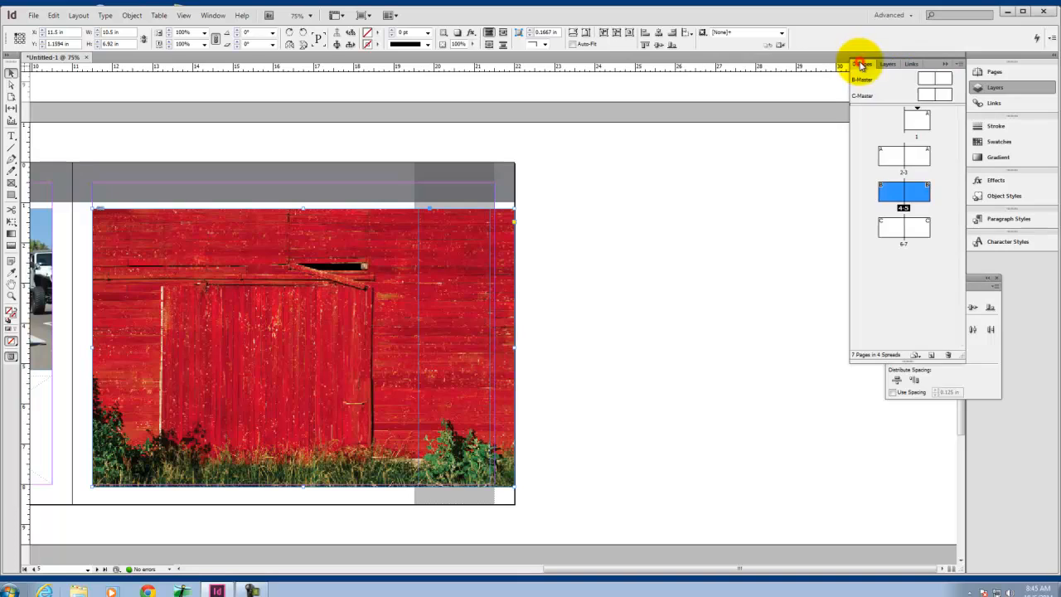
double_click(943, 83)
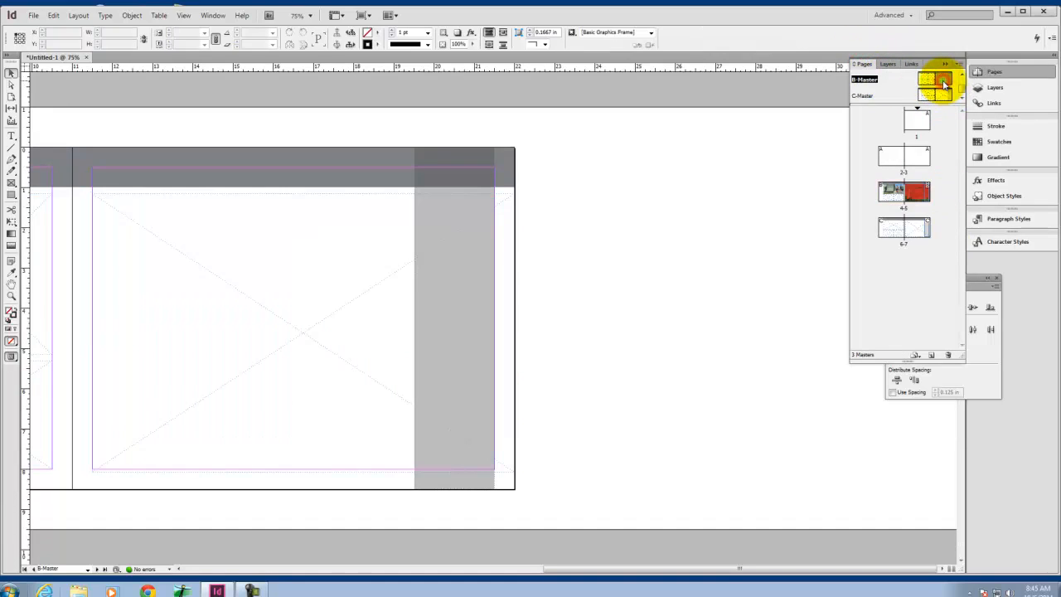
left_click(361, 154)
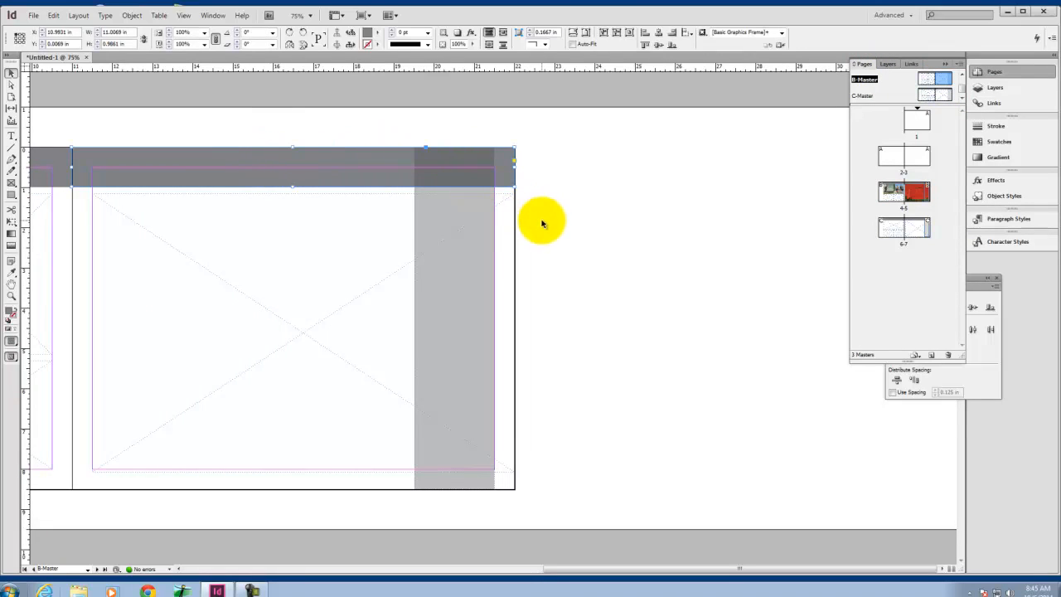
left_click(457, 211)
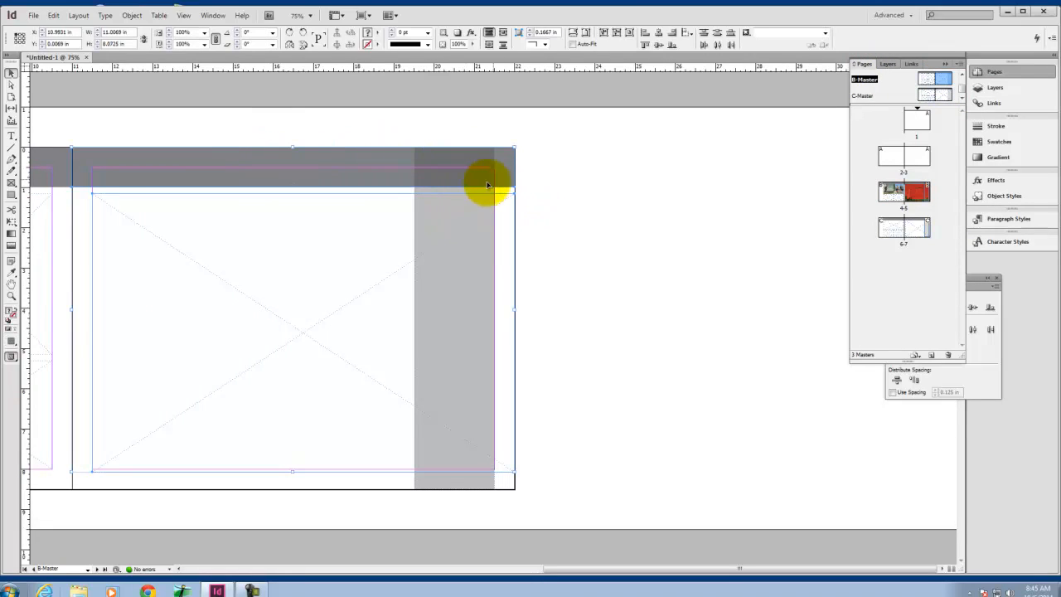
left_click(481, 192)
left_click(641, 179)
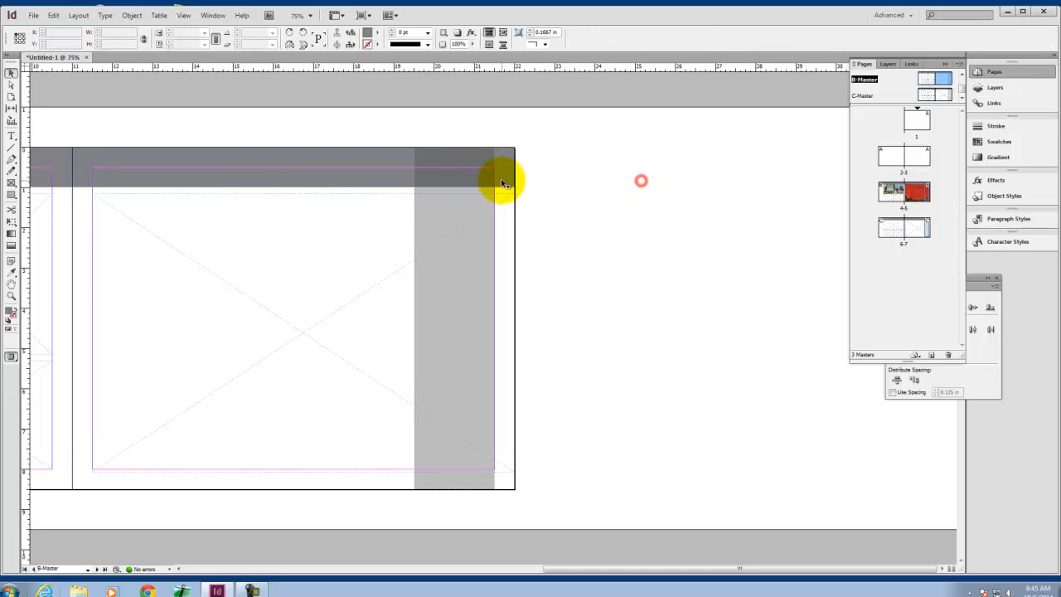
Select both header bars and the grey side band on the B-Master and move them to Layer 2.
left_click(508, 158)
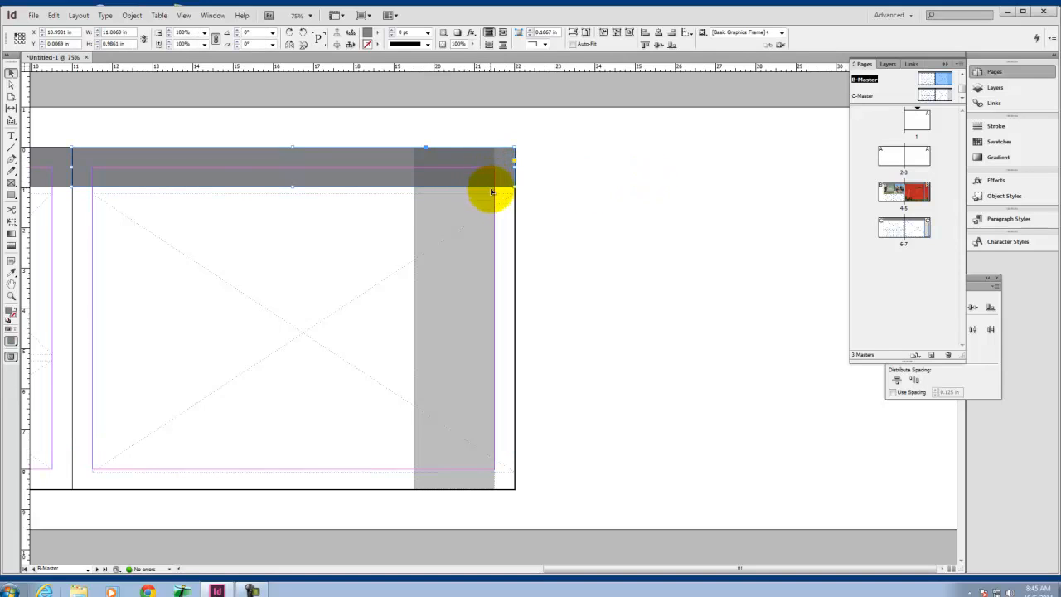
left_click_drag(502, 126, 479, 154)
key("space")
left_click_drag(481, 244, 669, 243)
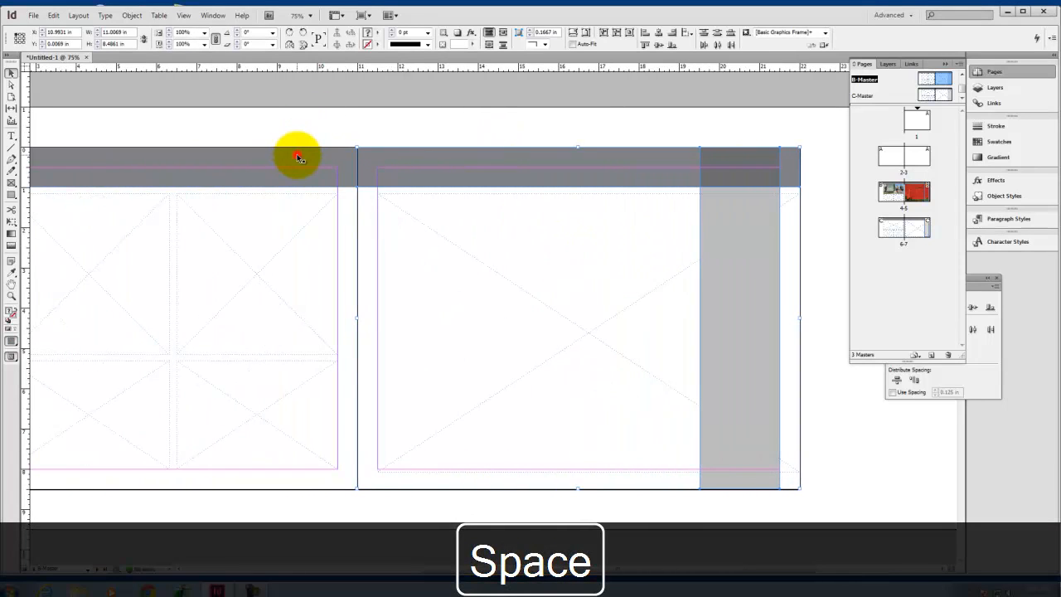
key("space")
left_click_drag(284, 170, 490, 170)
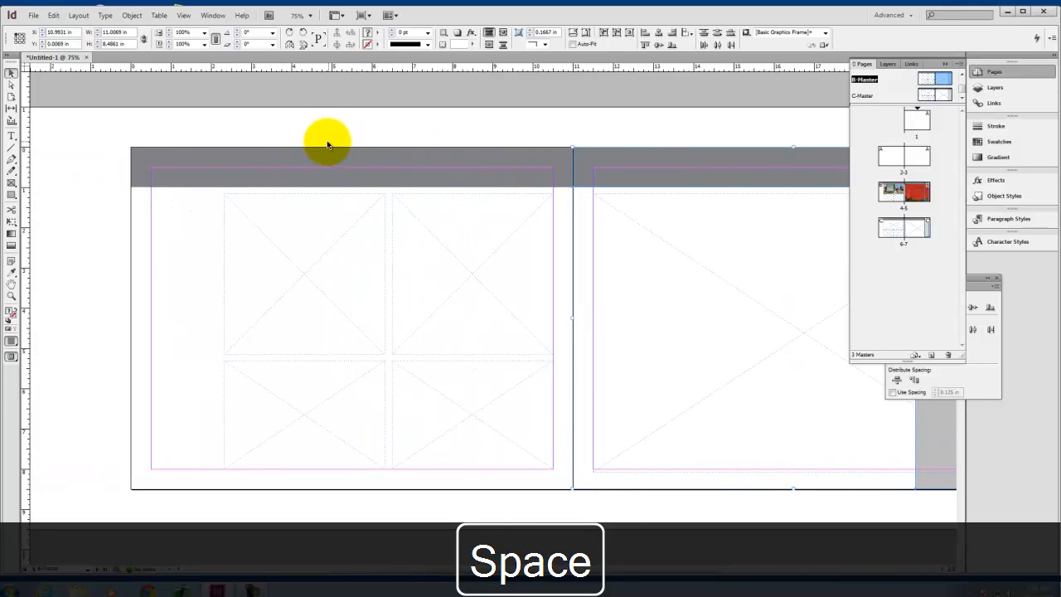
left_click(271, 152)
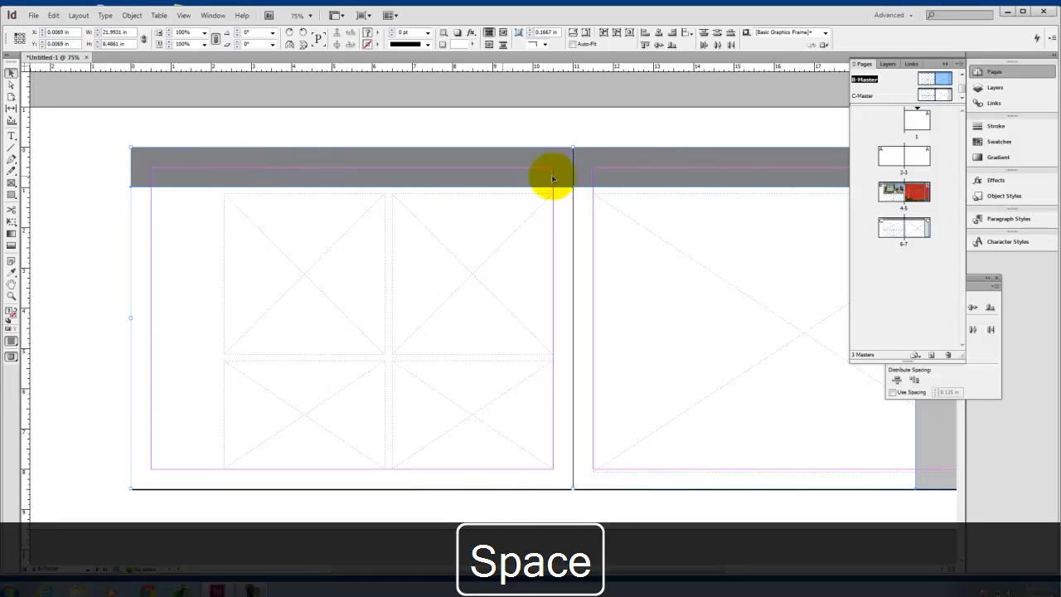
key("space")
left_click_drag(737, 174, 450, 166)
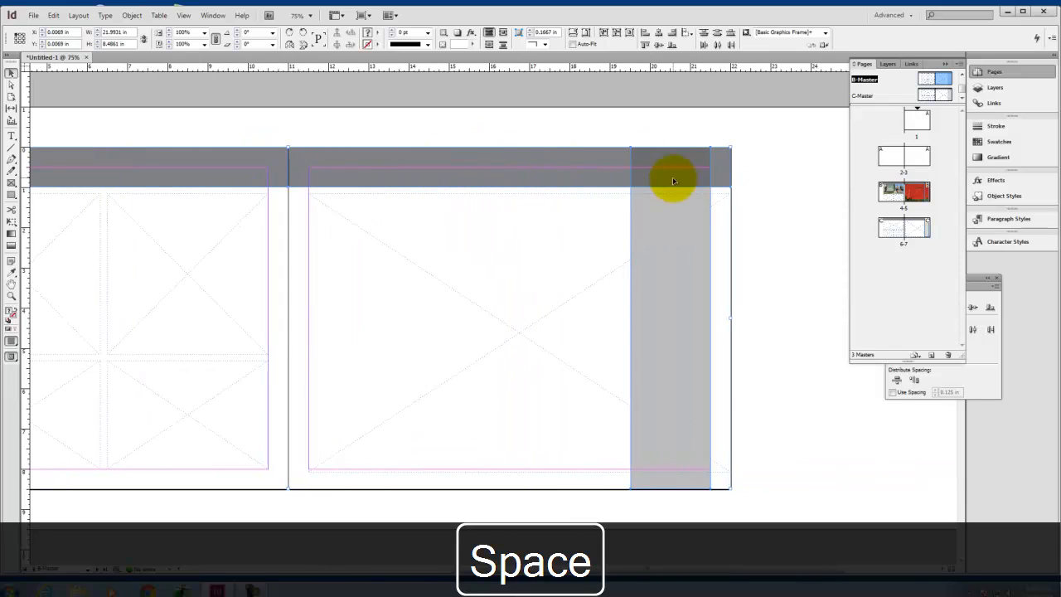
left_click(887, 64)
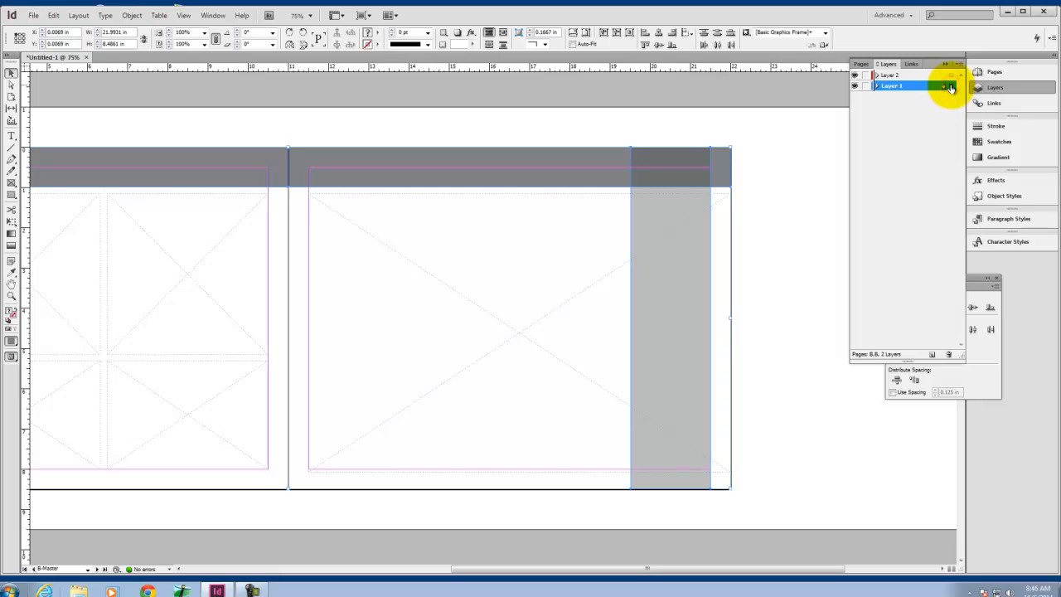
left_click_drag(952, 77, 952, 75)
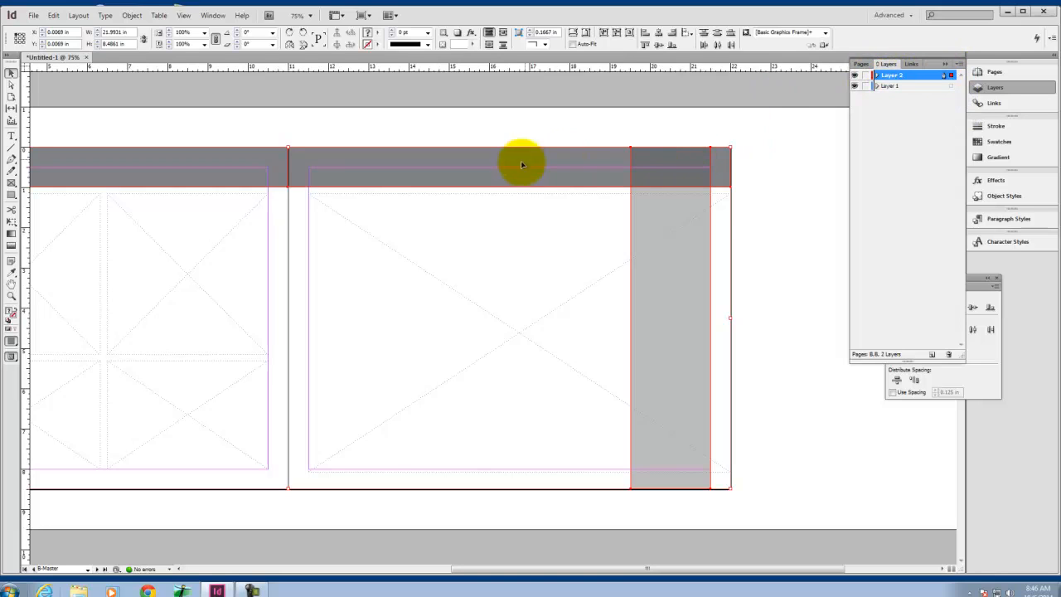
Check the side band over page 5's barn image, and set the B-Master side band's opacity to 50%.
left_click(861, 65)
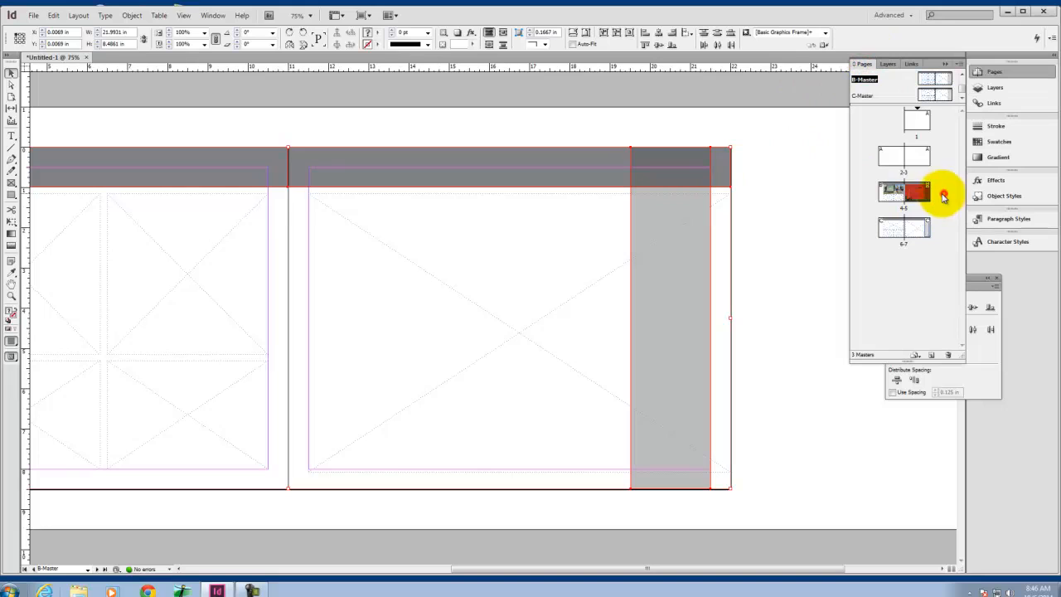
left_click(945, 193)
double_click(922, 193)
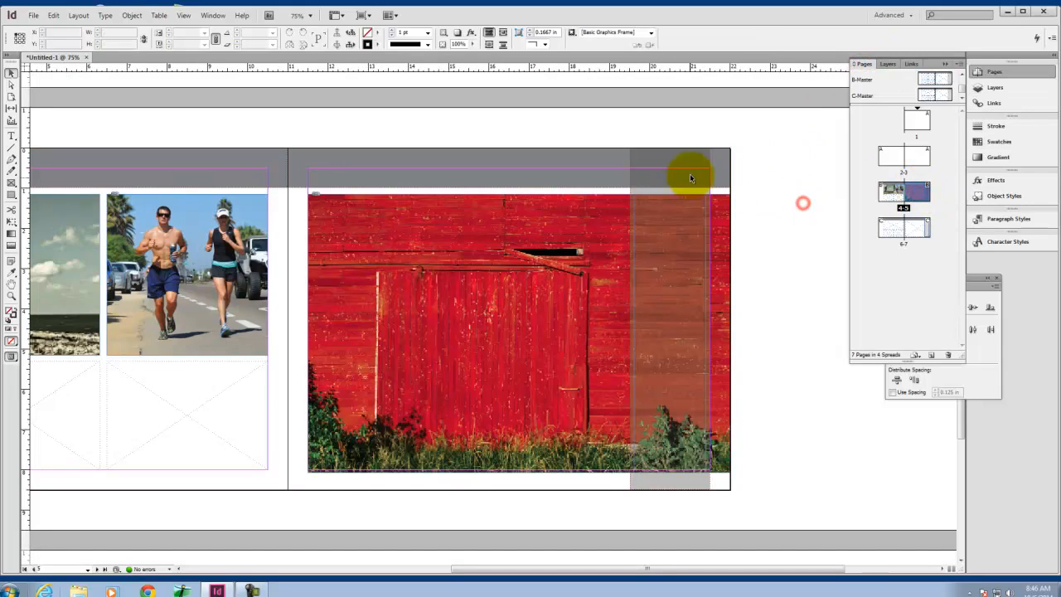
left_click(805, 179)
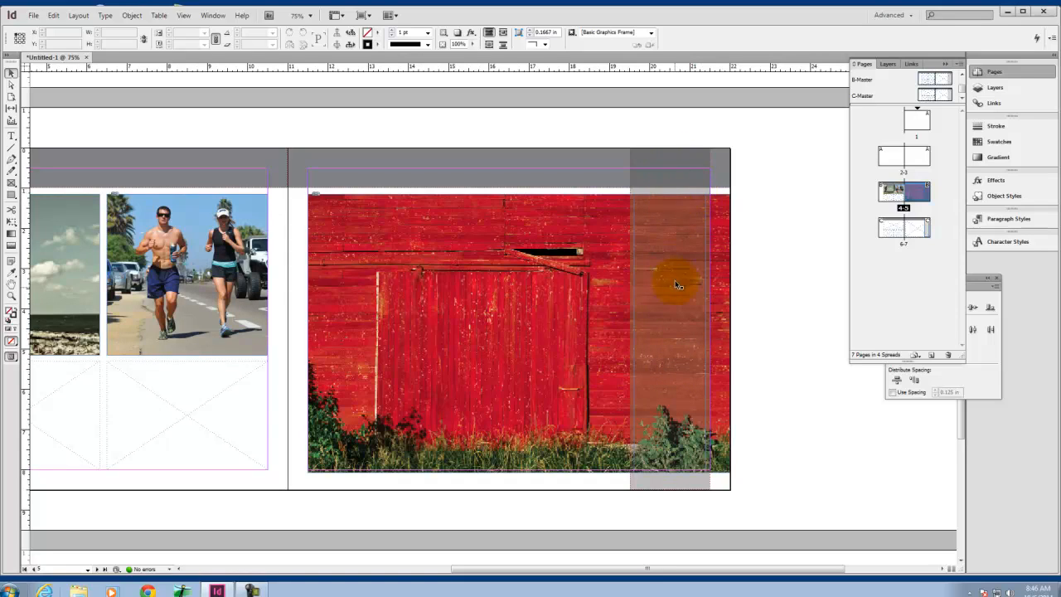
double_click(945, 81)
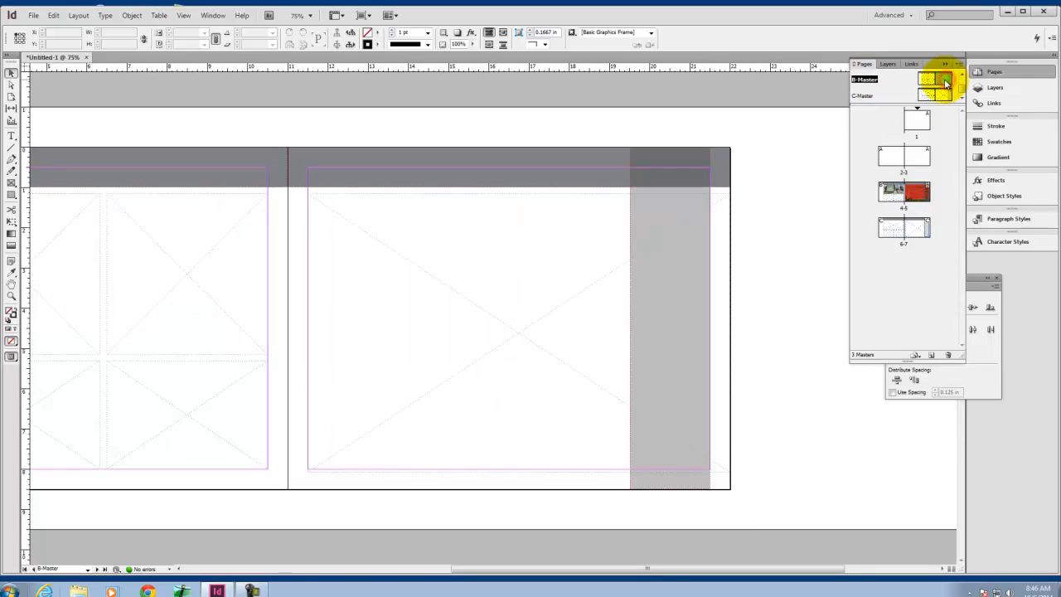
left_click(681, 270)
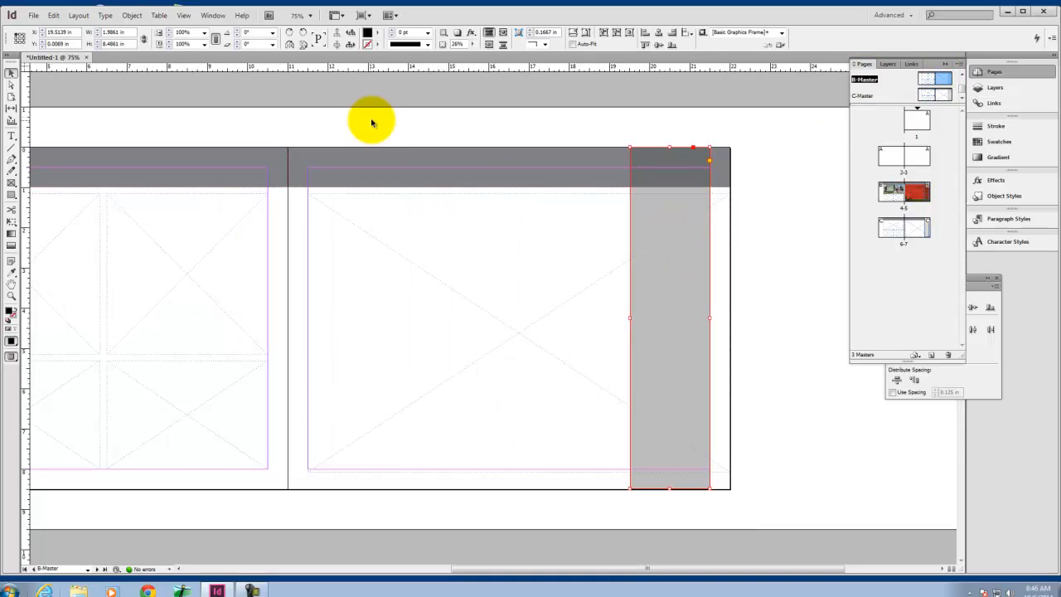
left_click(997, 180)
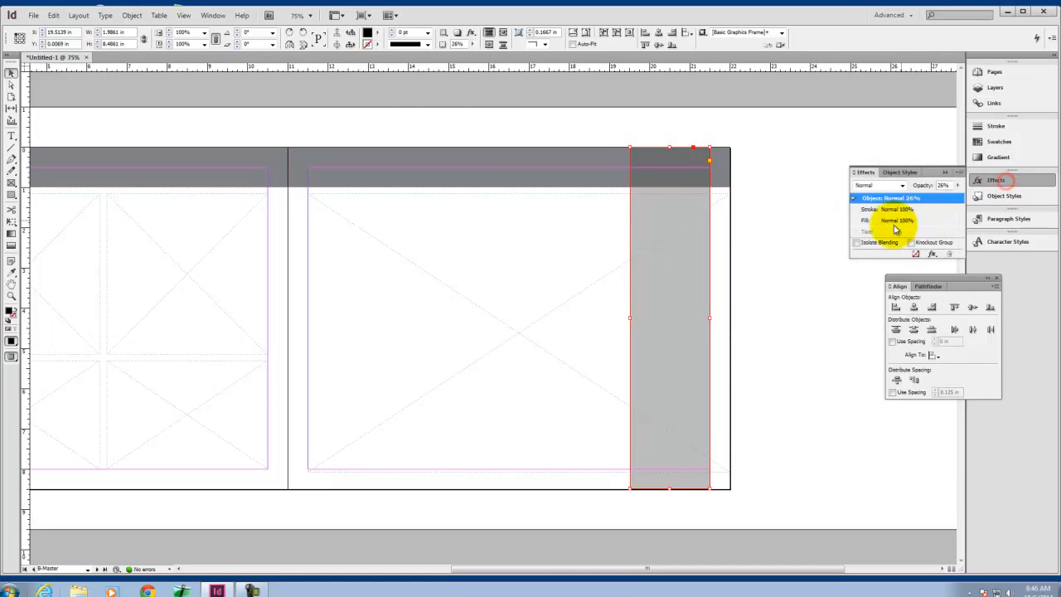
double_click(943, 185)
type("50")
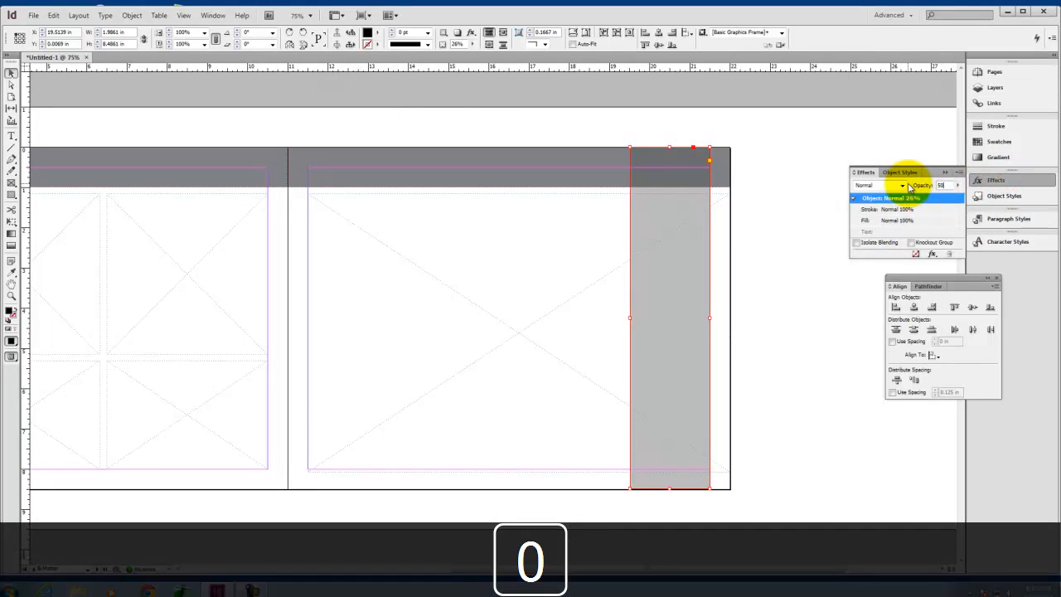
key("Tab")
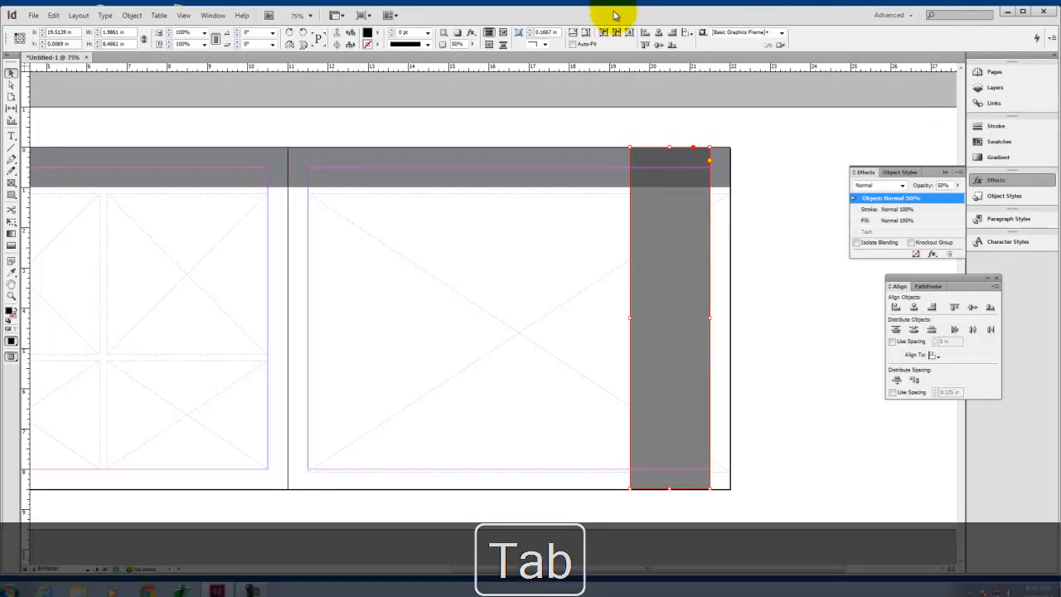
Set the opacity of the C-Master's grey side band to 50%.
left_click(994, 72)
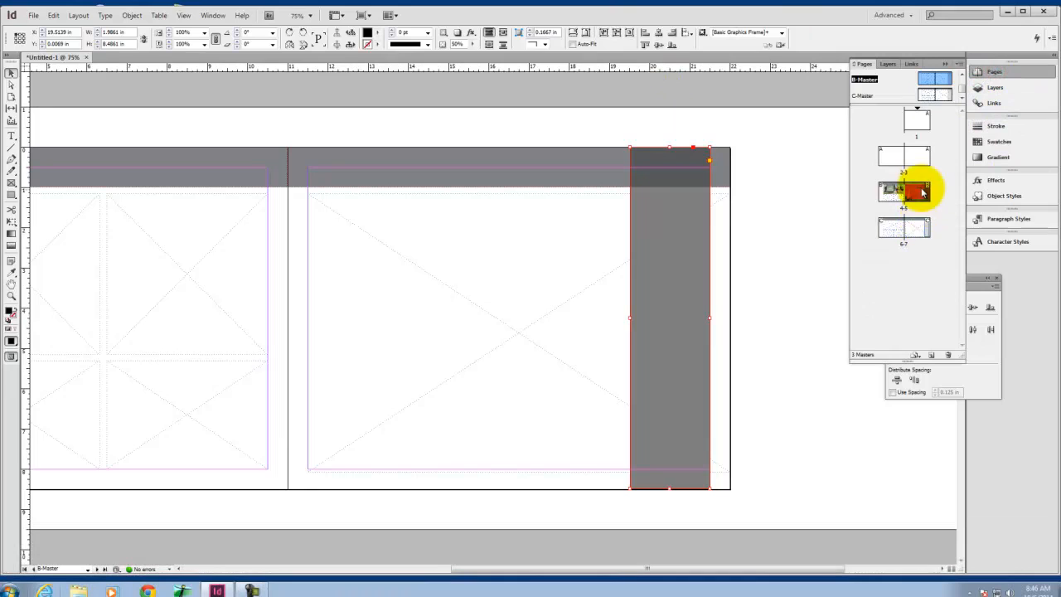
double_click(942, 95)
left_click(671, 212)
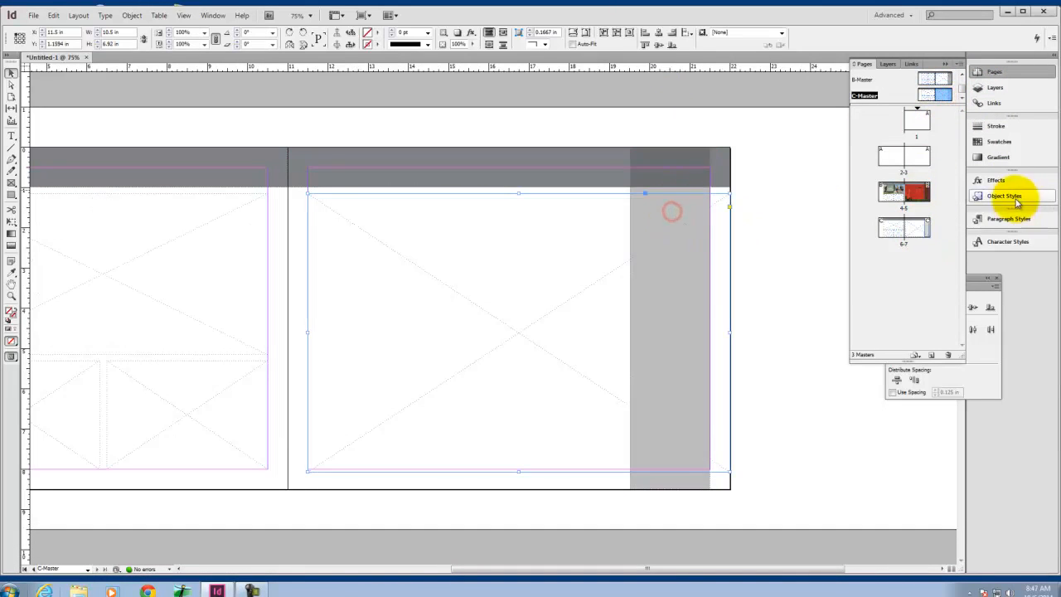
left_click(996, 180)
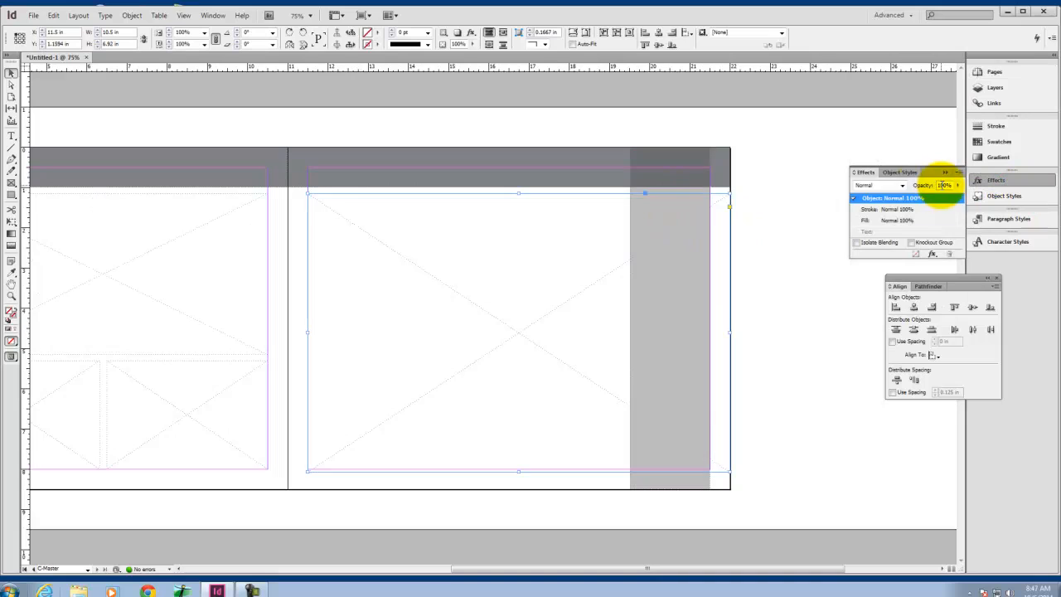
left_click(696, 193)
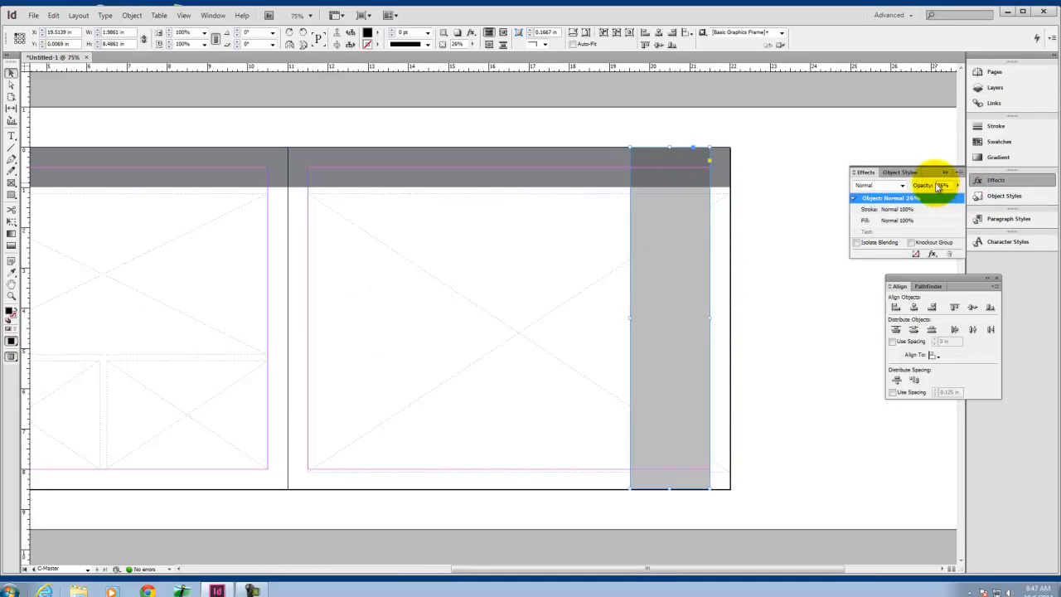
left_click(943, 185)
type("50")
key("Tab")
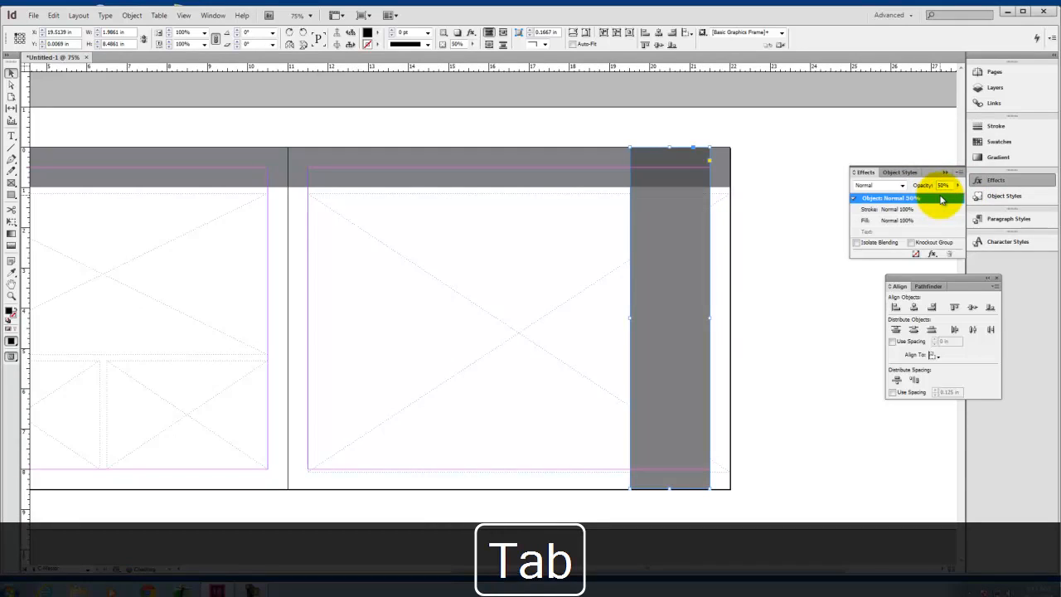
Open page 5 and examine how the semi-transparent header bars and side band sit over the images across the spread.
left_click(825, 135)
left_click(1009, 72)
double_click(918, 190)
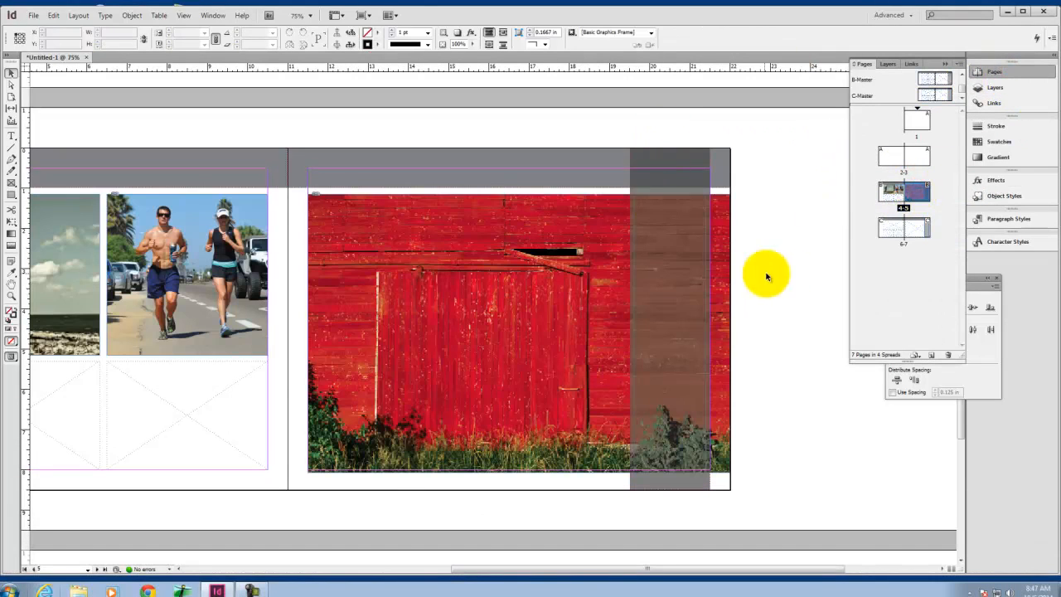
left_click(784, 272)
key("space")
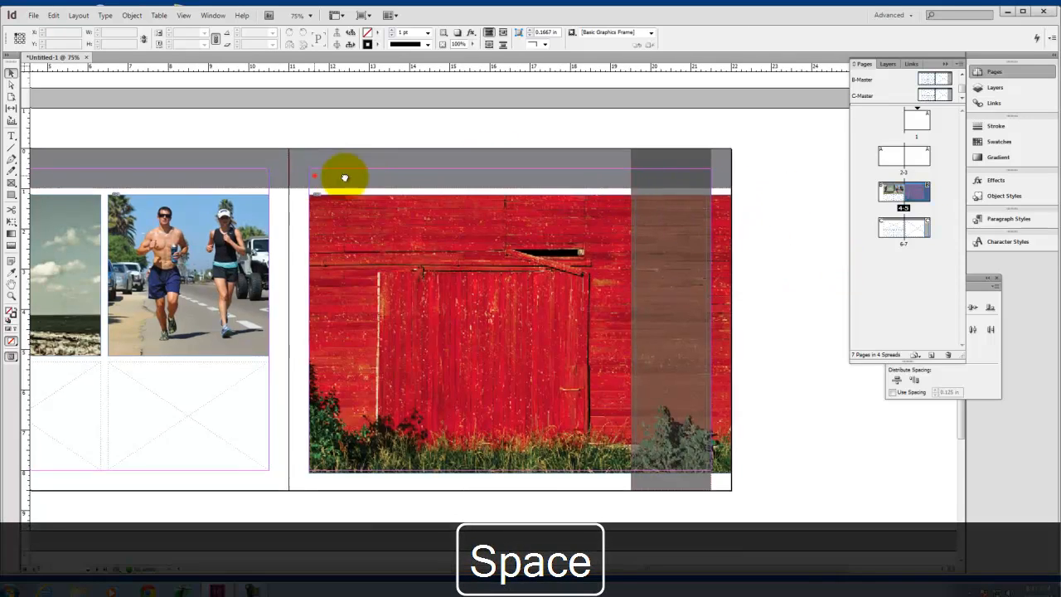
left_click_drag(345, 173, 525, 142)
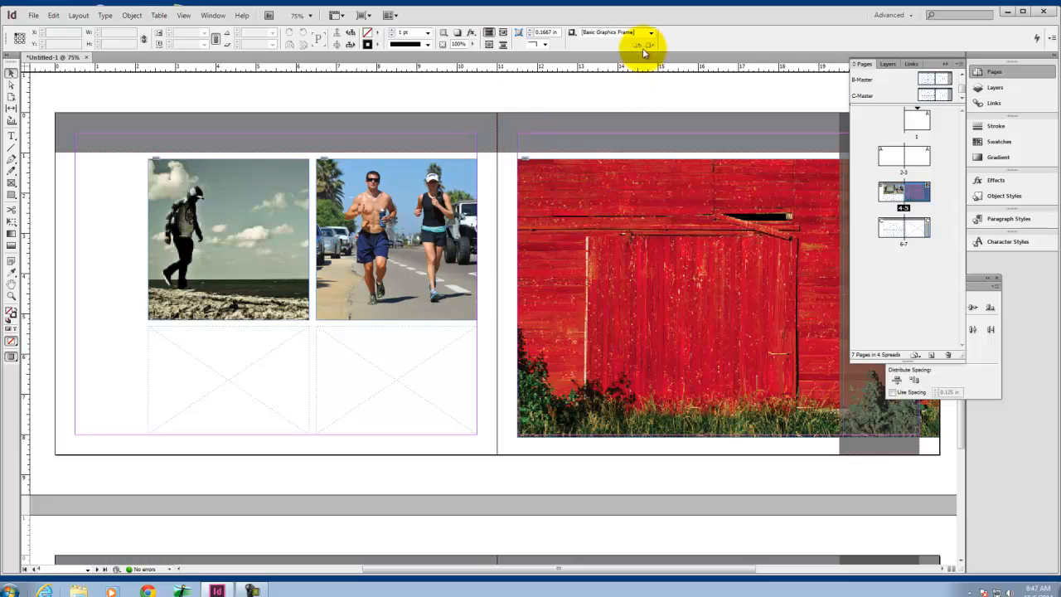
key("space")
left_click_drag(776, 166, 620, 171)
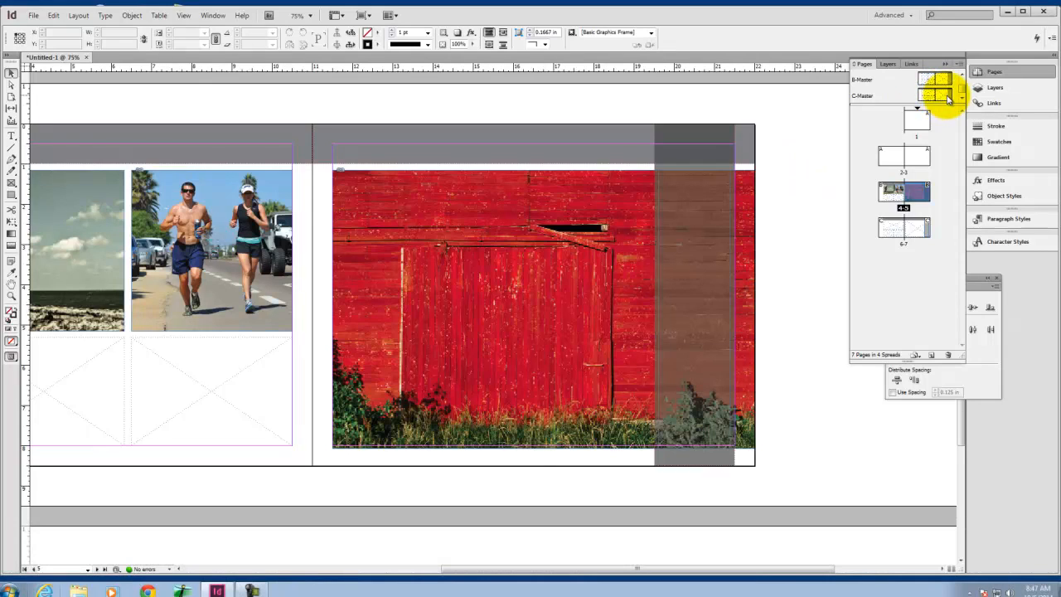
On the C-Master, draw a text frame about 1.84 by 0.23 in at the foot of the grey side band.
double_click(936, 96)
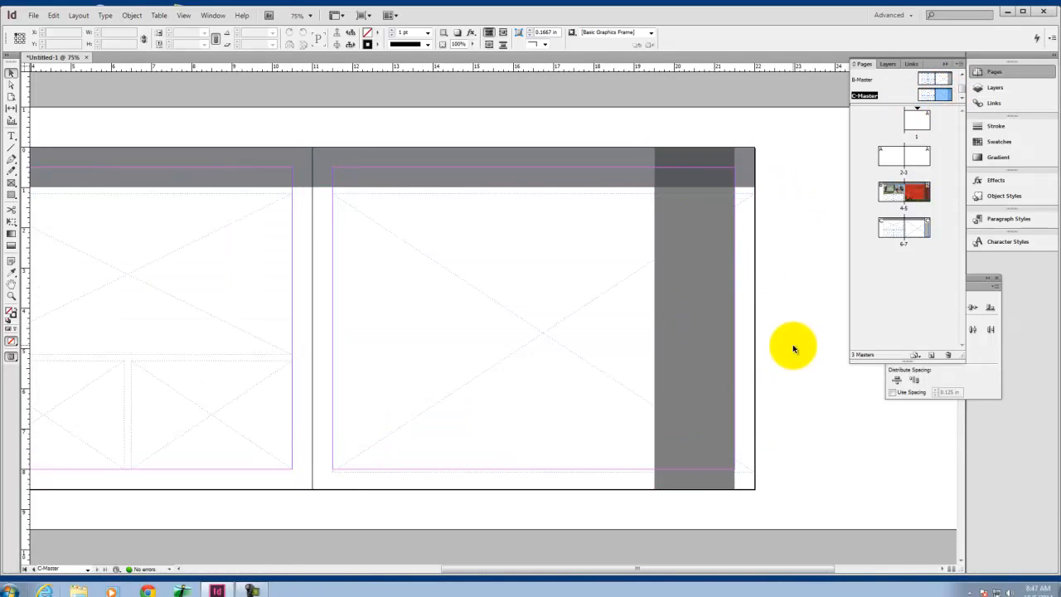
left_click(11, 136)
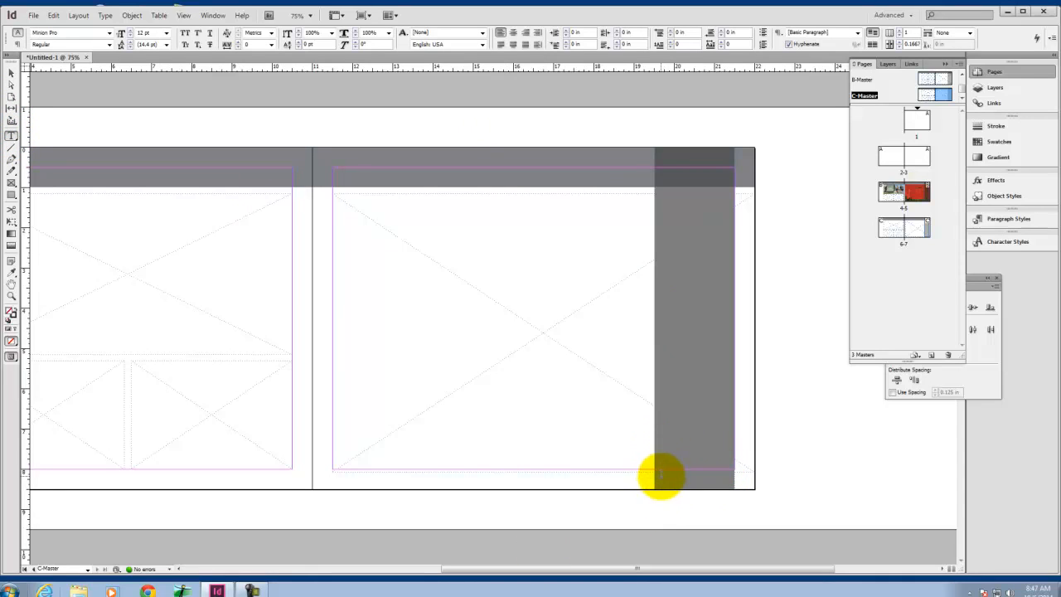
left_click_drag(661, 470, 734, 481)
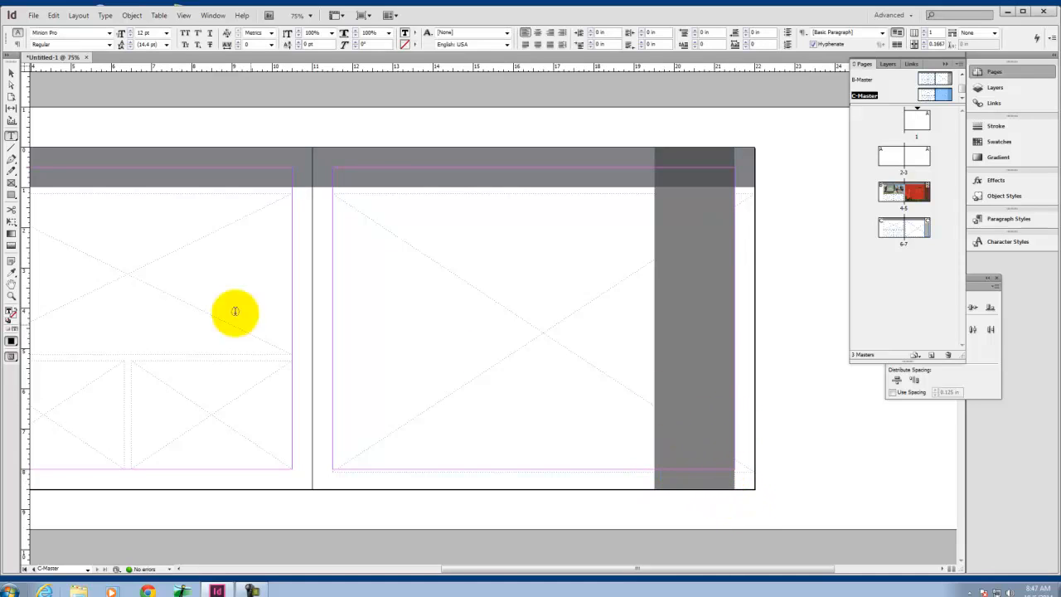
Select the new text frame on the C-Master, move it to Layer 2 and make that layer active.
left_click(10, 72)
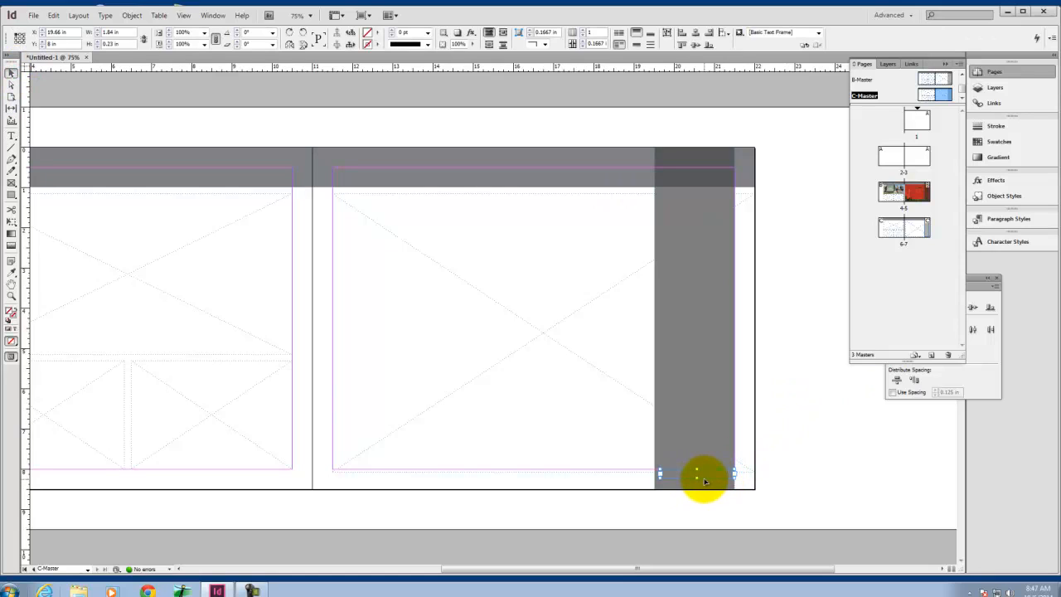
left_click(887, 64)
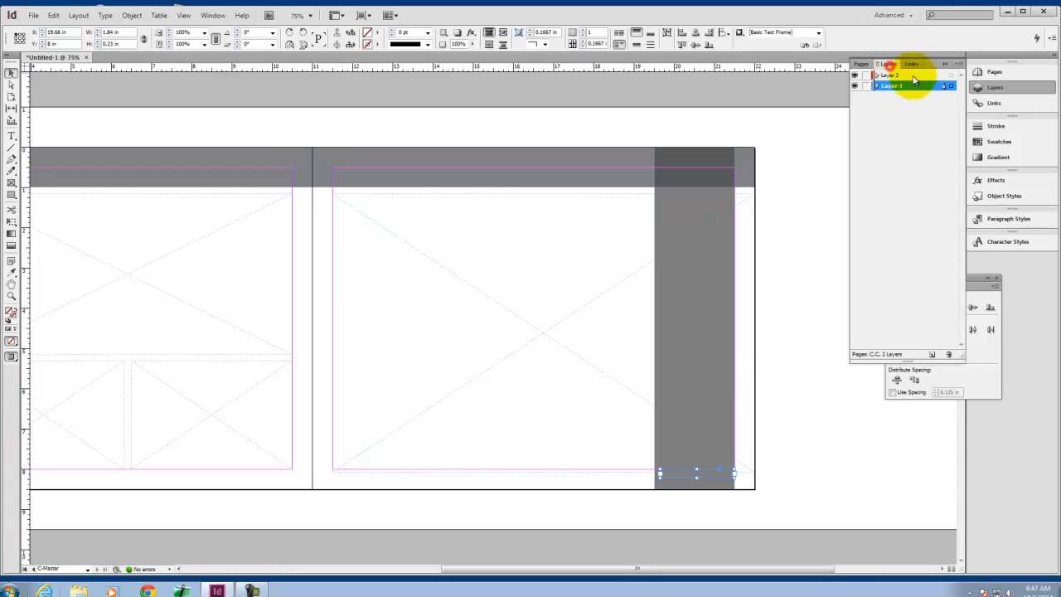
left_click_drag(950, 79, 952, 74)
double_click(890, 74)
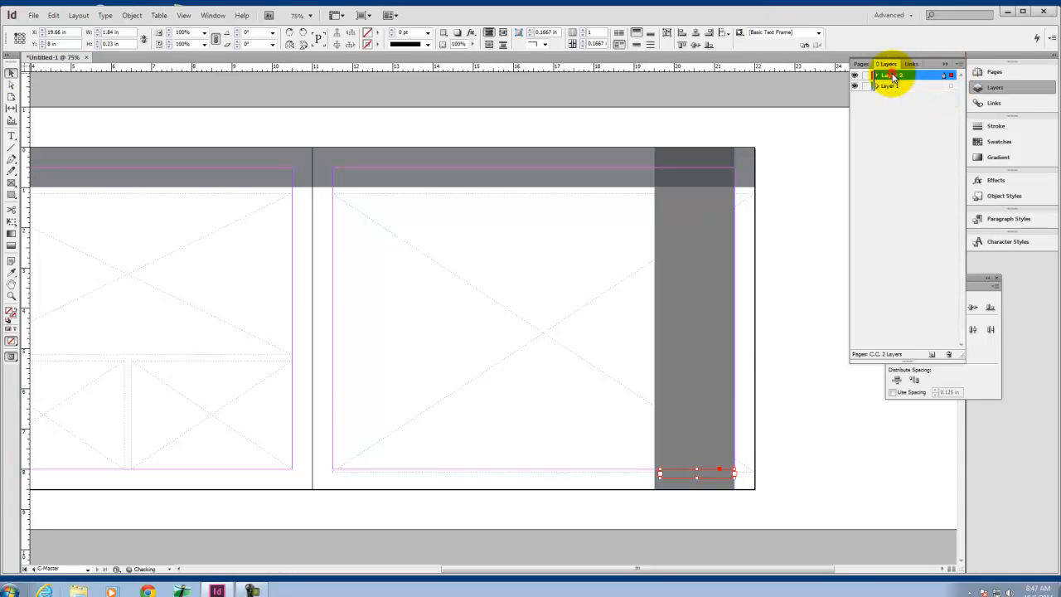
left_click(911, 73)
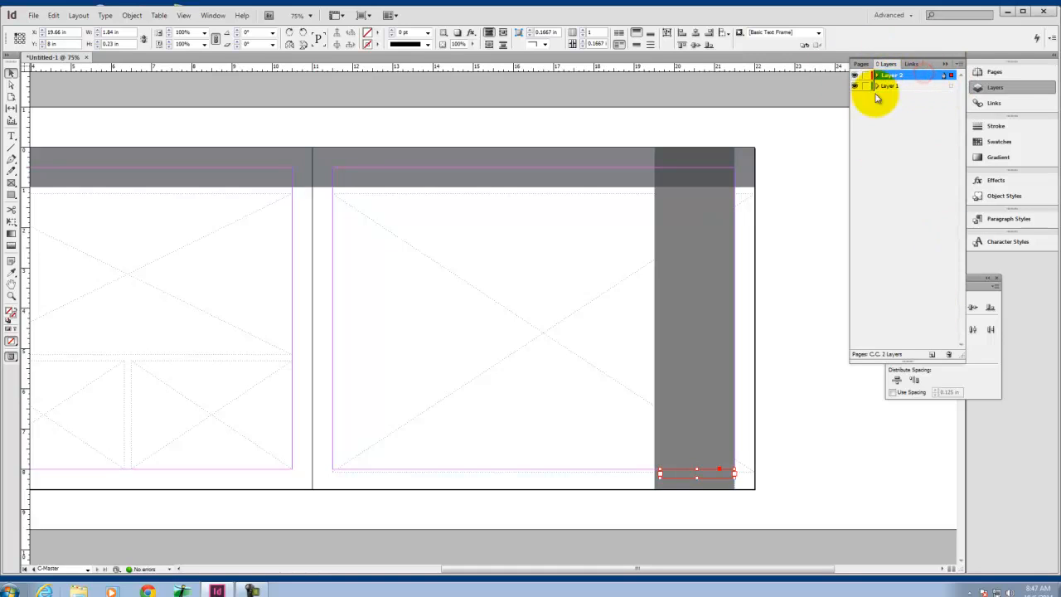
Reposition the text frame inside the foot of the C-Master's side band, just below the page margin.
key("ctrl+equal")
key("ctrl+equal")
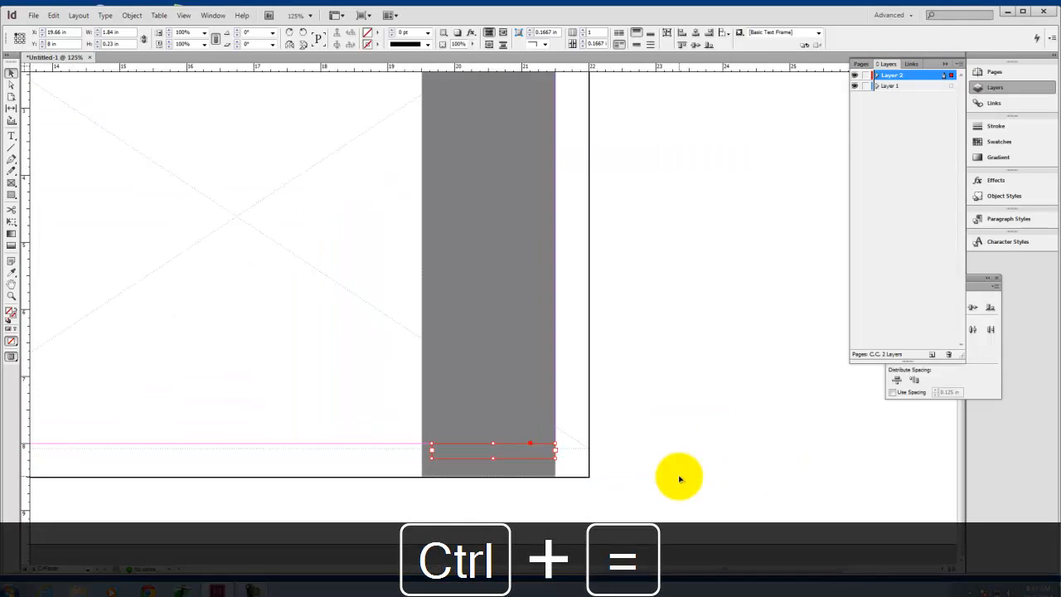
key("ctrl+equal")
key("ctrl+equal")
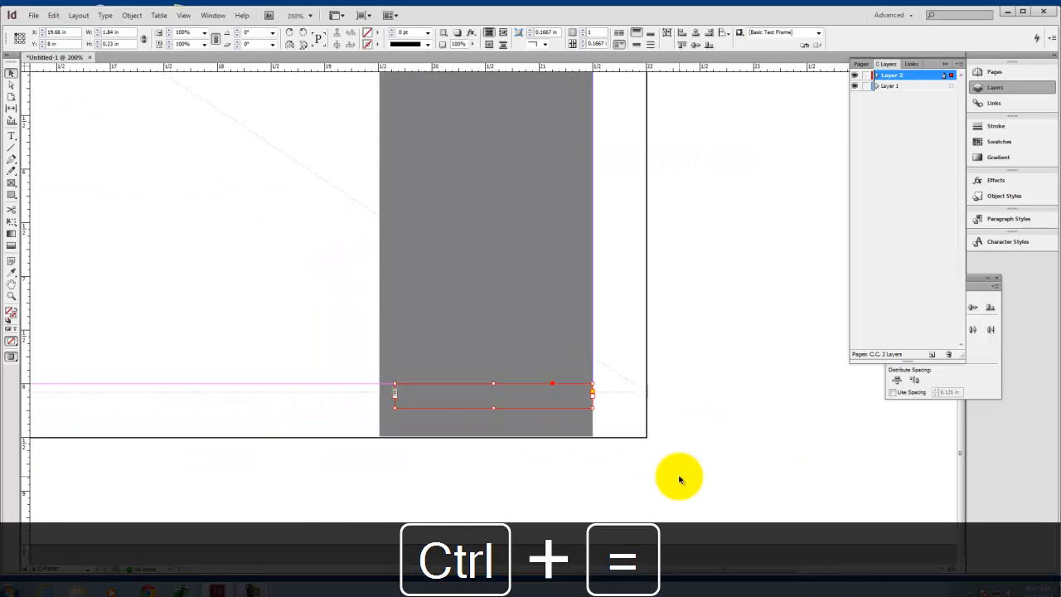
key("space")
left_click_drag(677, 375, 731, 284)
left_click_drag(626, 410, 617, 429)
left_click_drag(619, 428, 620, 426)
Enter "Page 1" in the text frame at the foot of the C-Master's side band.
key("t")
left_click(550, 416)
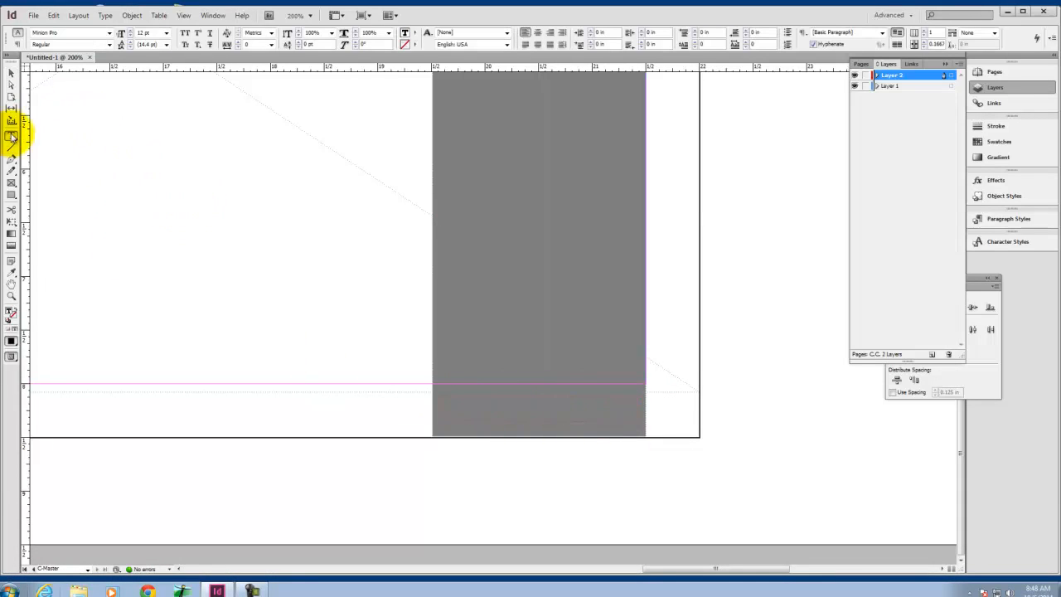
left_click(610, 407)
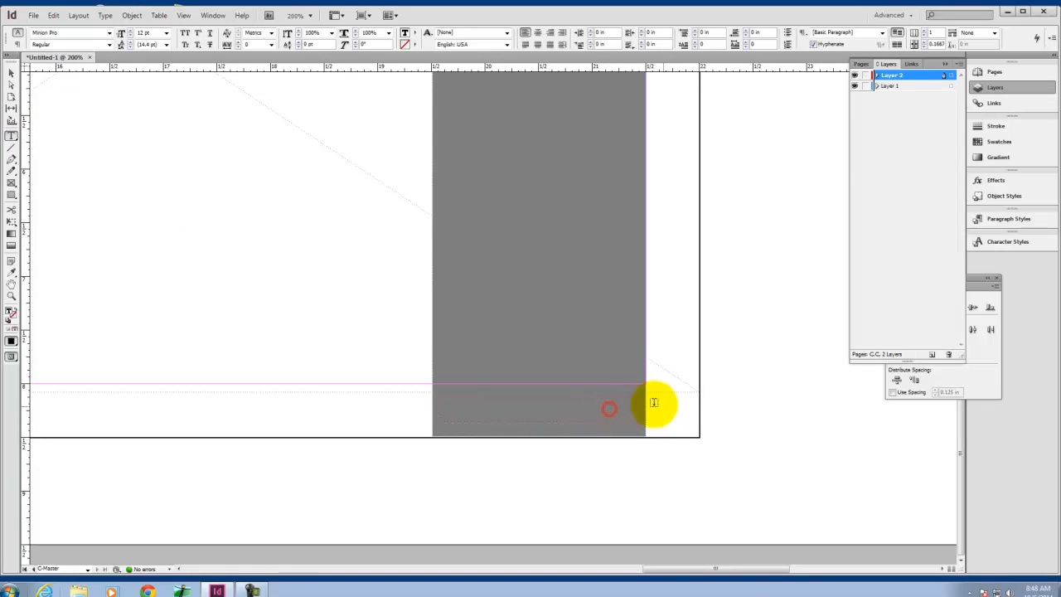
type("Page ")
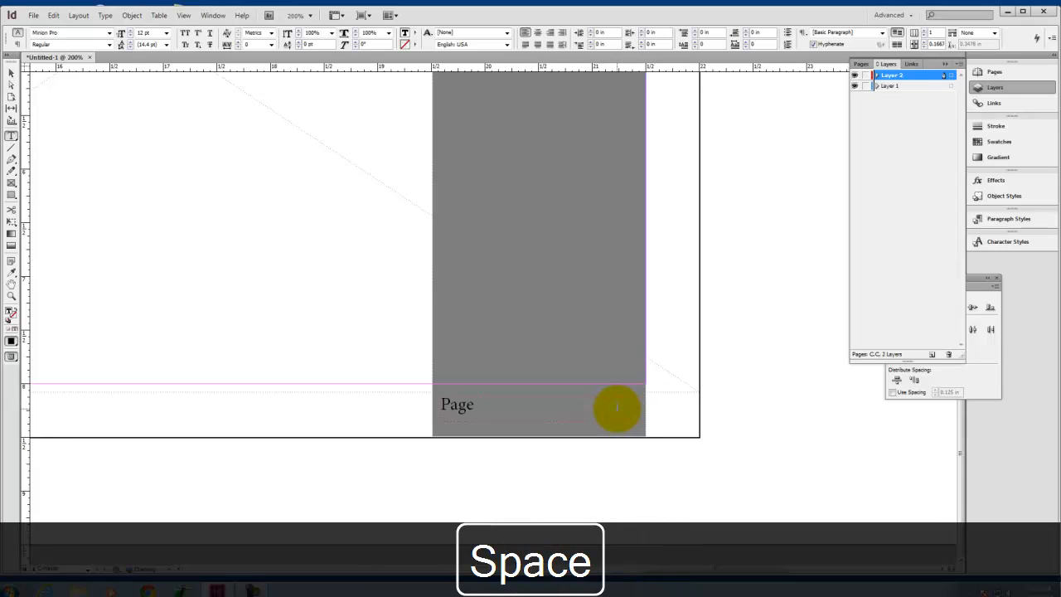
type("1")
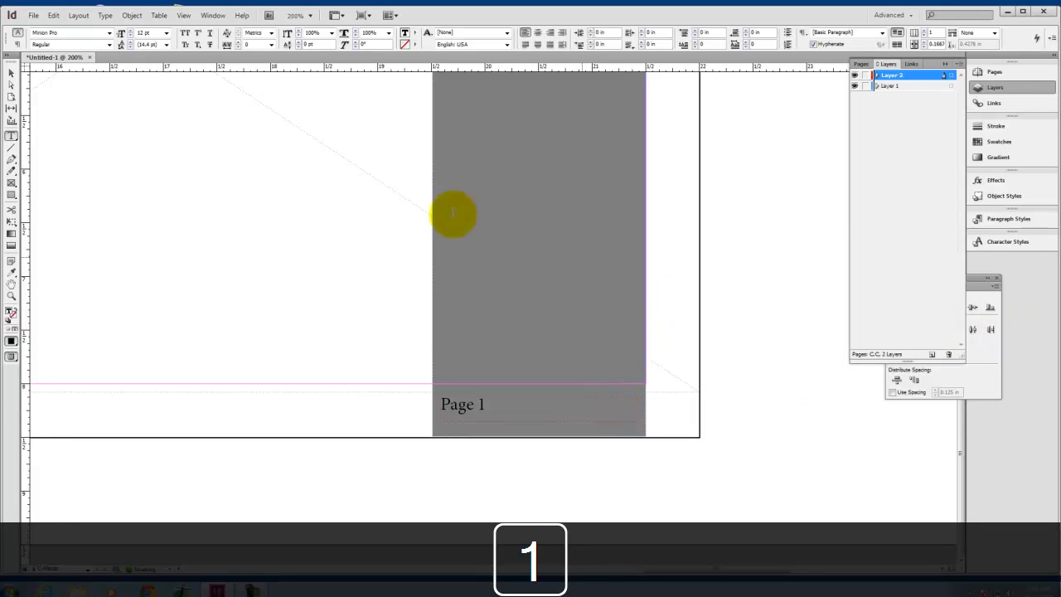
left_click(11, 73)
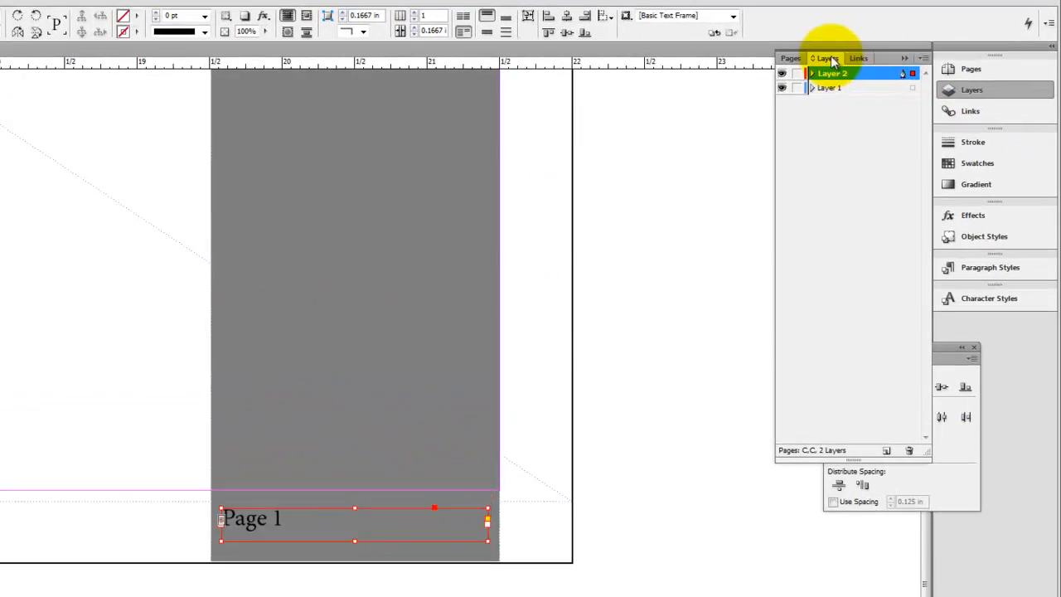
Check pages 7 and 5 for the page label at the foot of the side band.
left_click(790, 58)
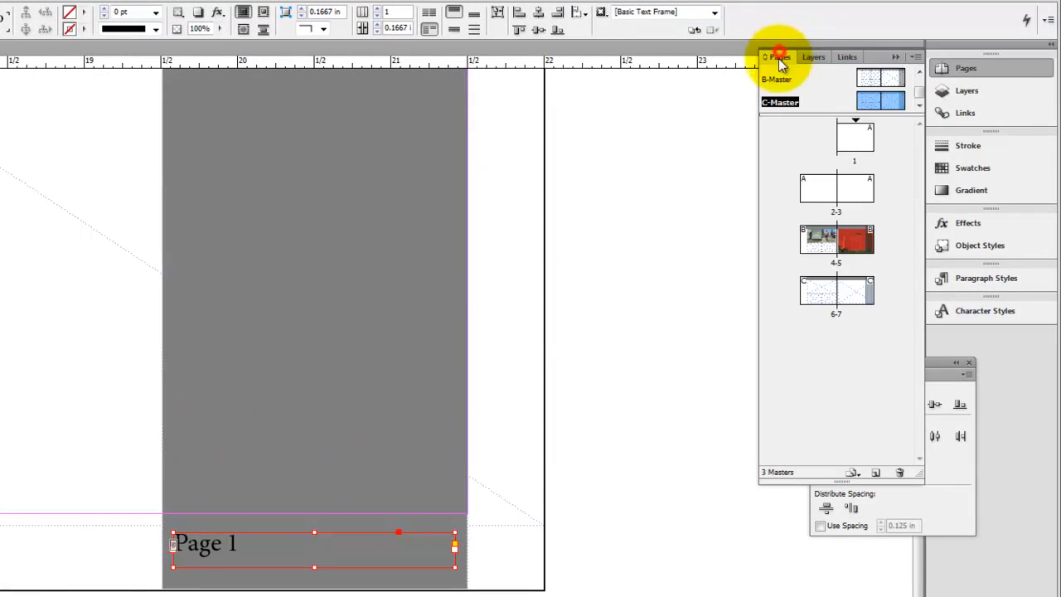
left_click(868, 278)
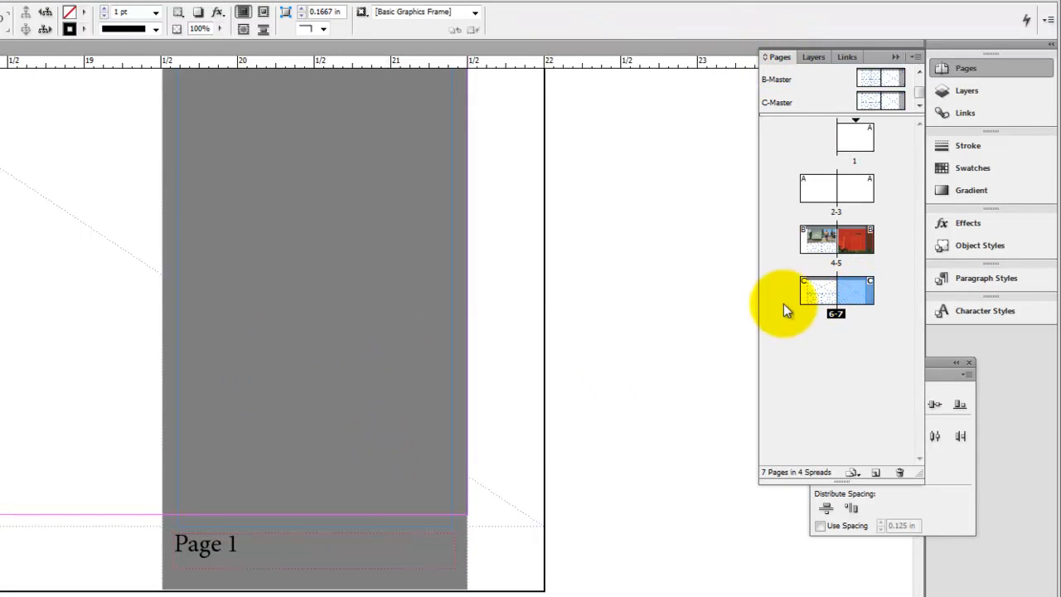
double_click(857, 239)
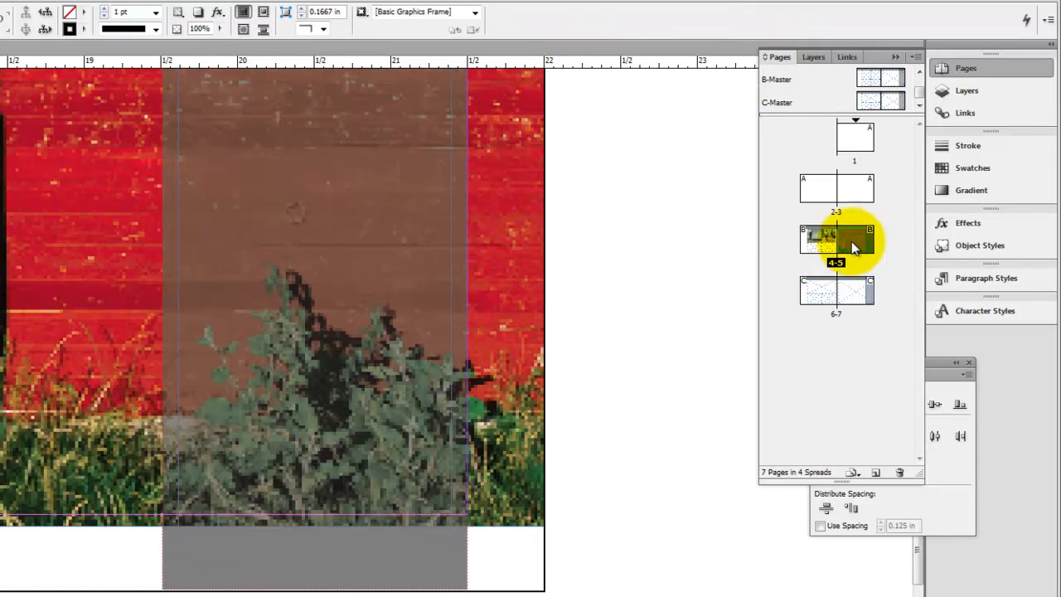
Apply the C-Master to page 5 and compare the page label on pages 5 and 7.
right_click(851, 240)
left_click(878, 330)
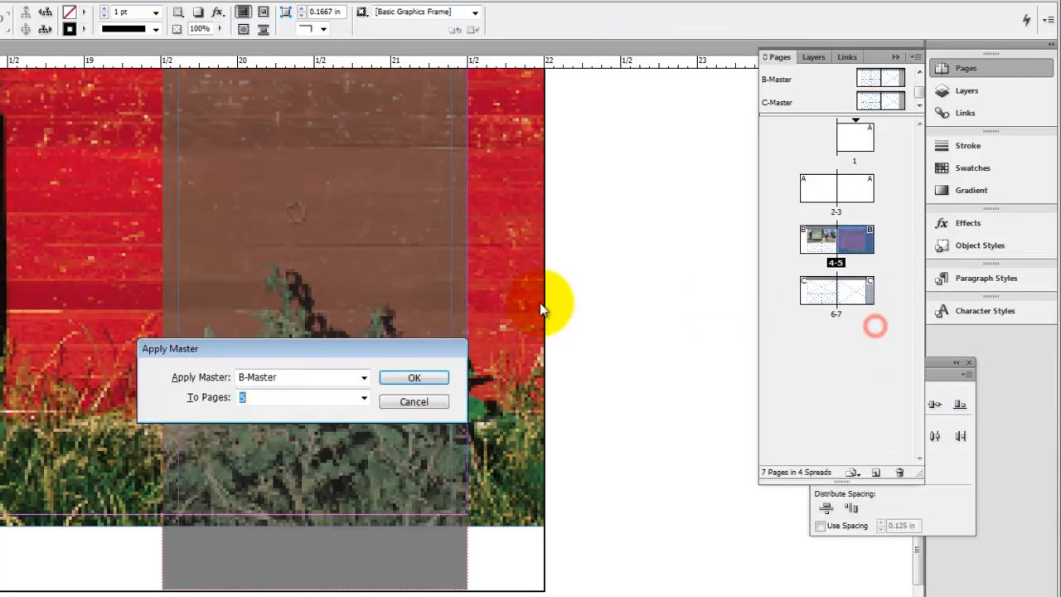
left_click(283, 391)
left_click(299, 370)
left_click(305, 377)
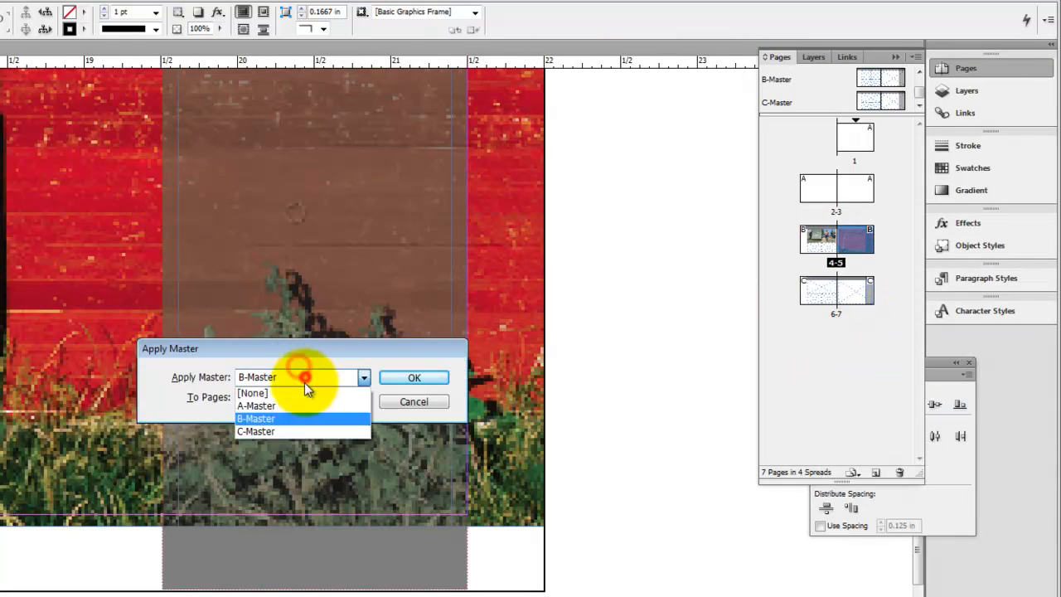
left_click(286, 419)
left_click(303, 375)
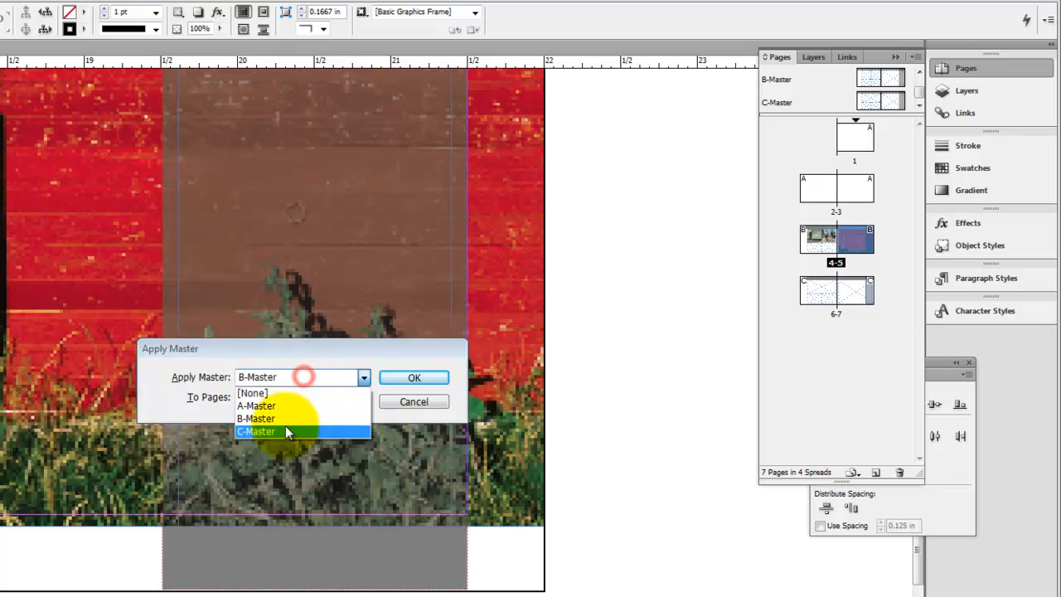
left_click(285, 430)
left_click(414, 377)
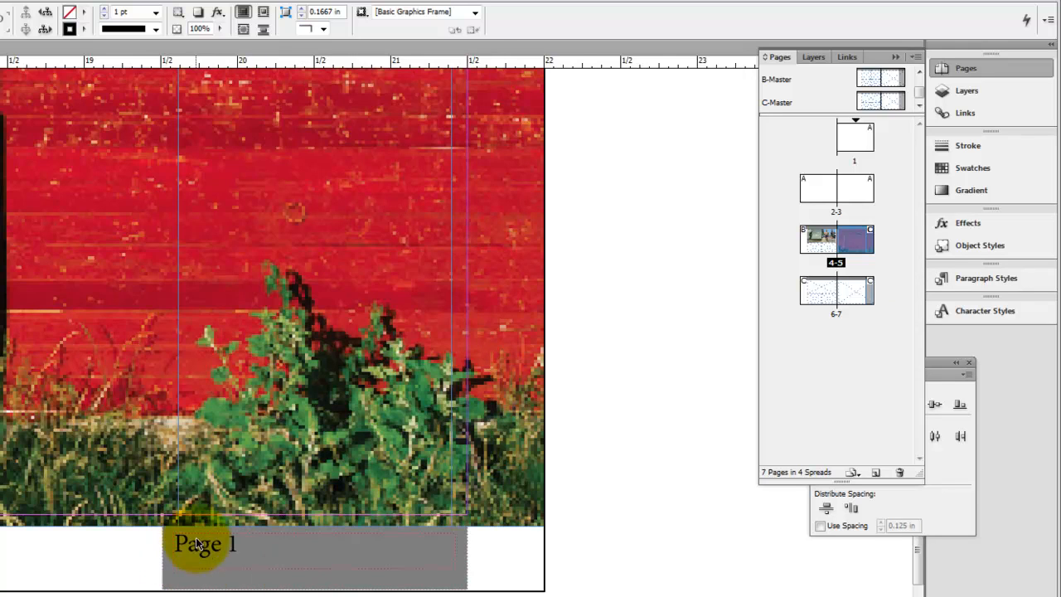
left_click(352, 453)
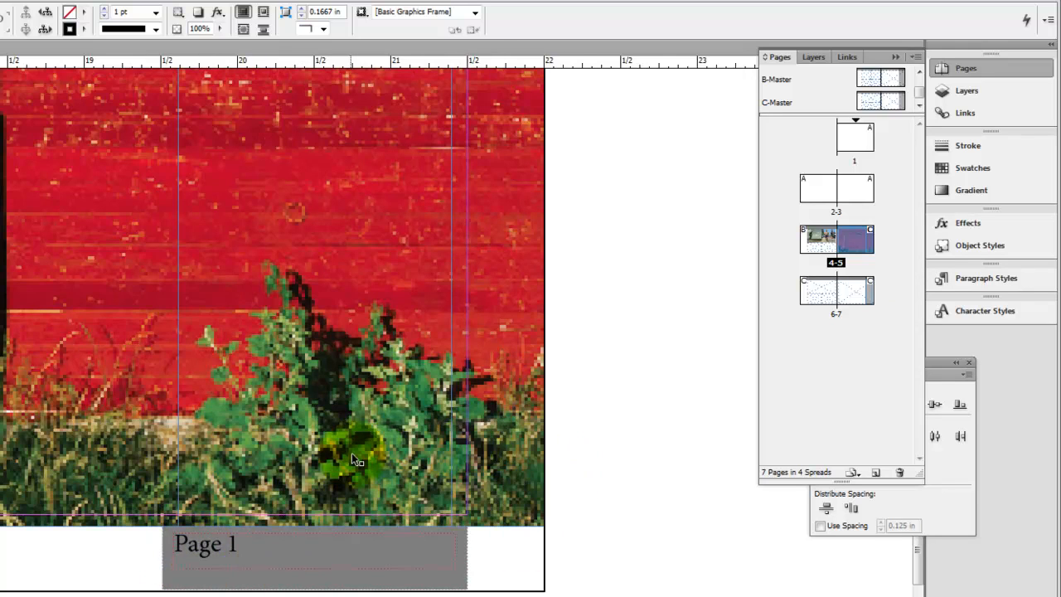
double_click(862, 302)
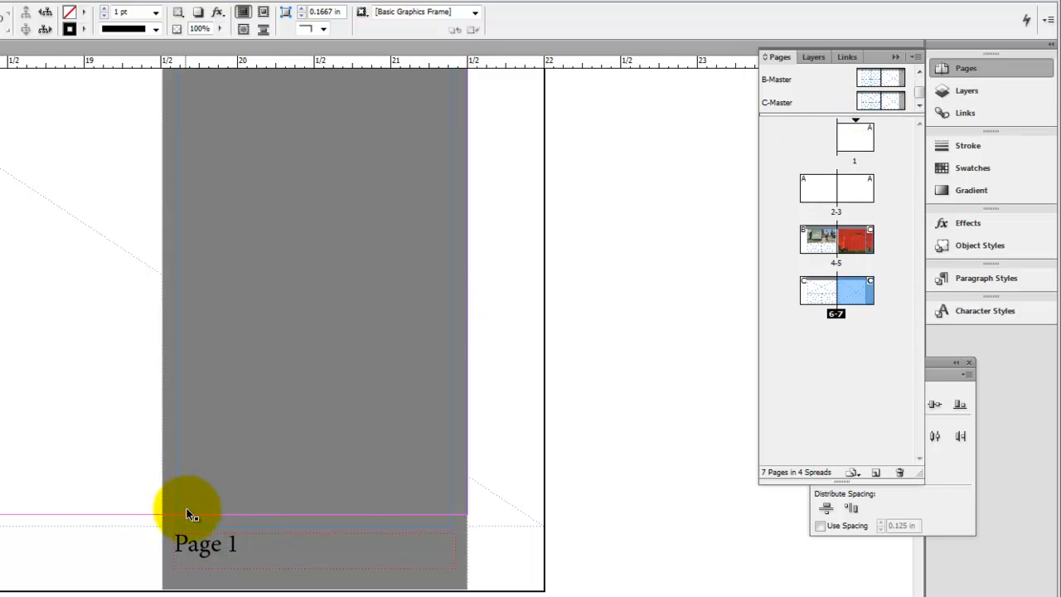
Replace the "1" in the C-Master's page label with a Current Page Number marker.
left_click(897, 102)
double_click(232, 543)
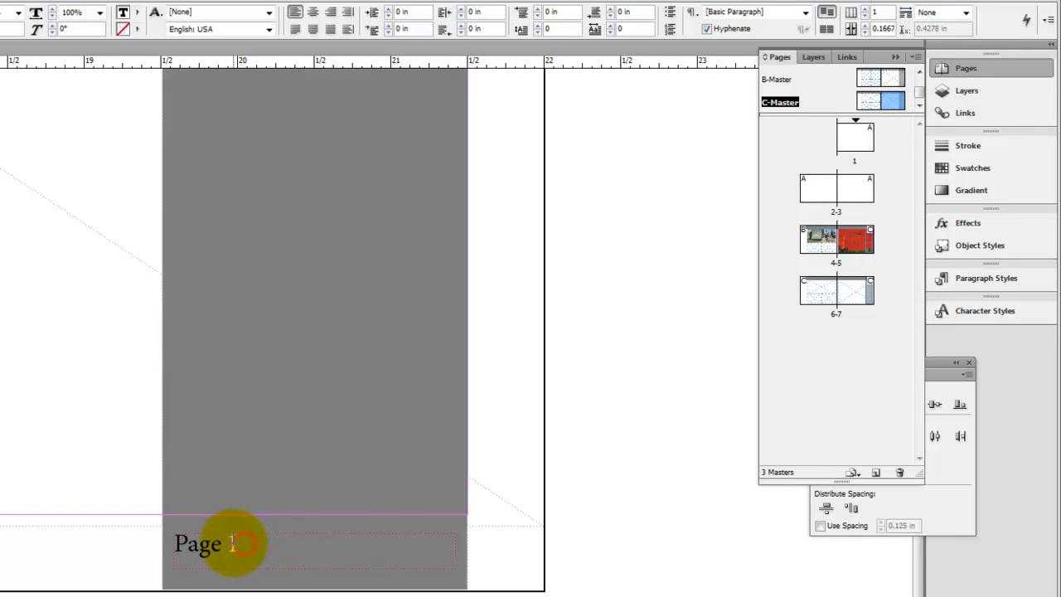
double_click(237, 543)
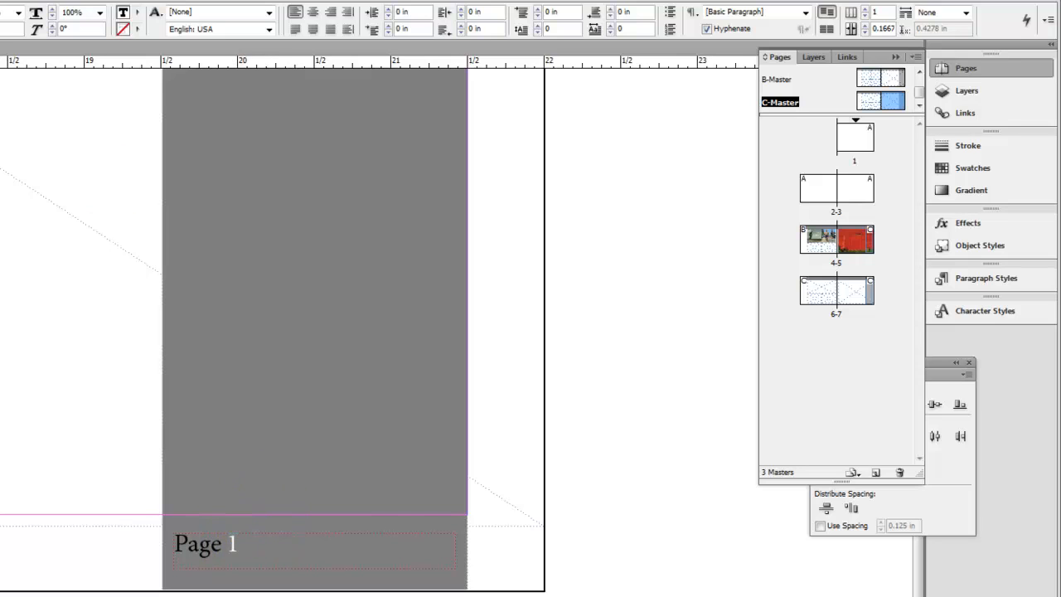
mouse_move(0, 413)
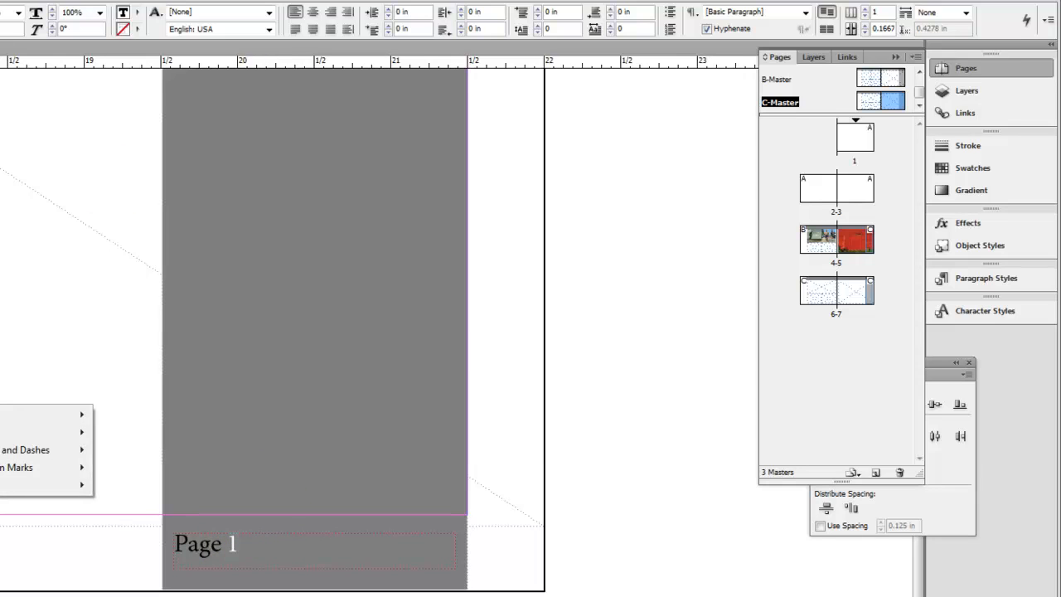
mouse_move(12, 434)
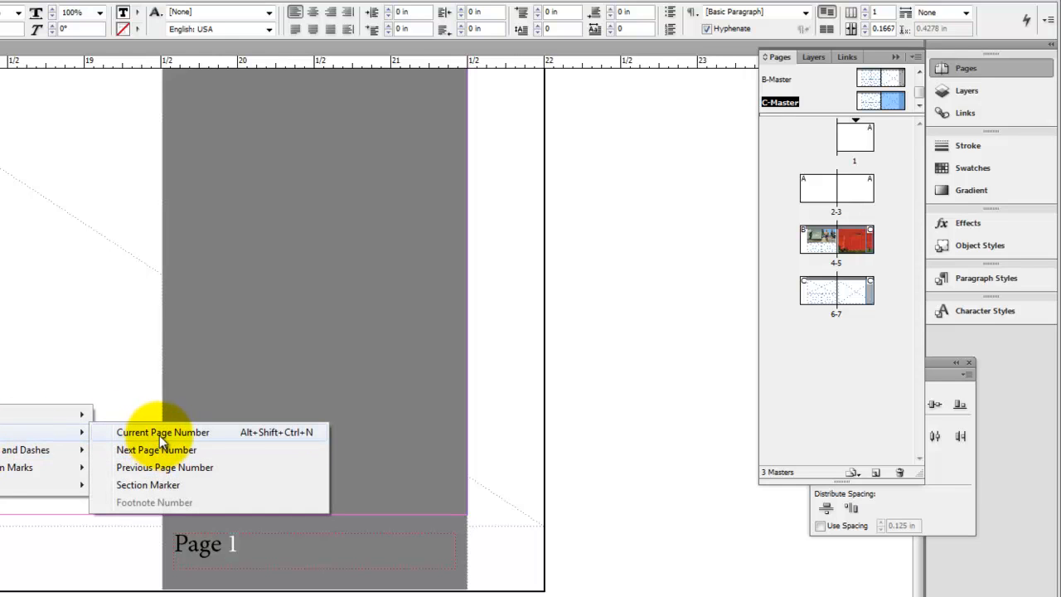
left_click(160, 434)
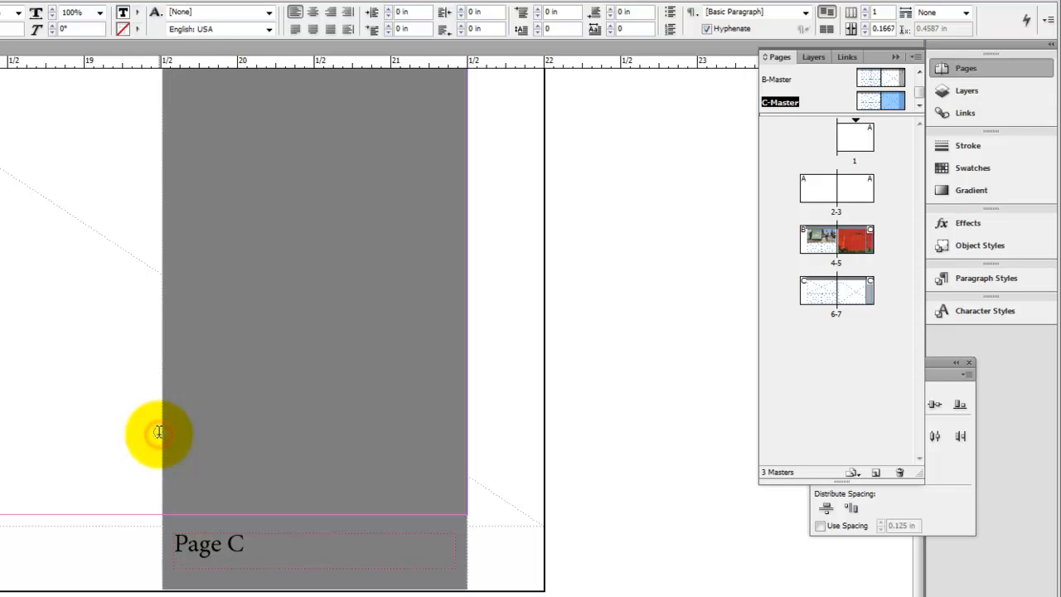
Check the automatic page numbers on pages 5 and 7, and return to the C-Master.
double_click(859, 244)
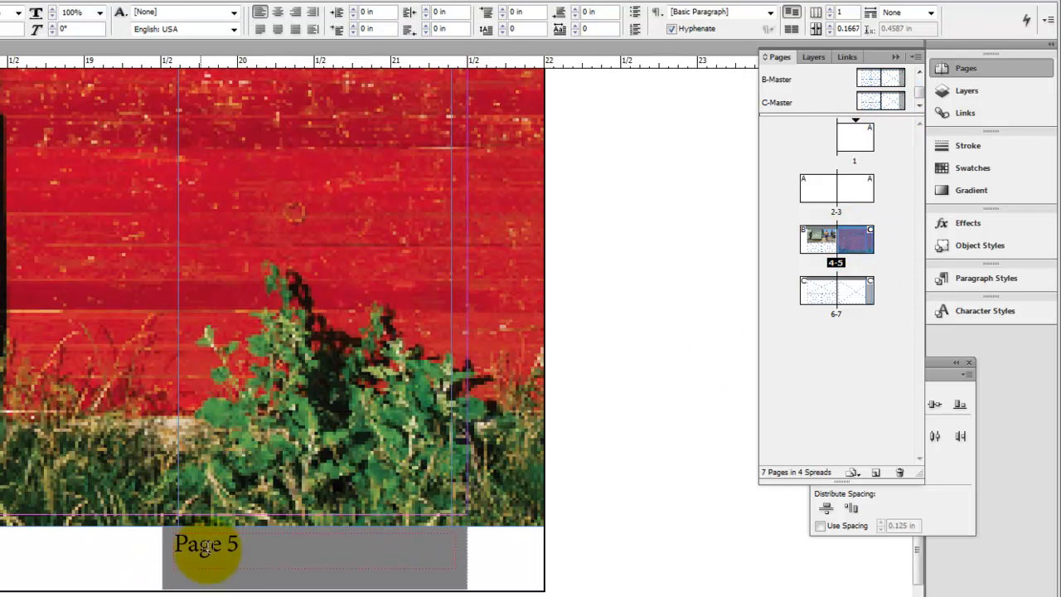
double_click(847, 293)
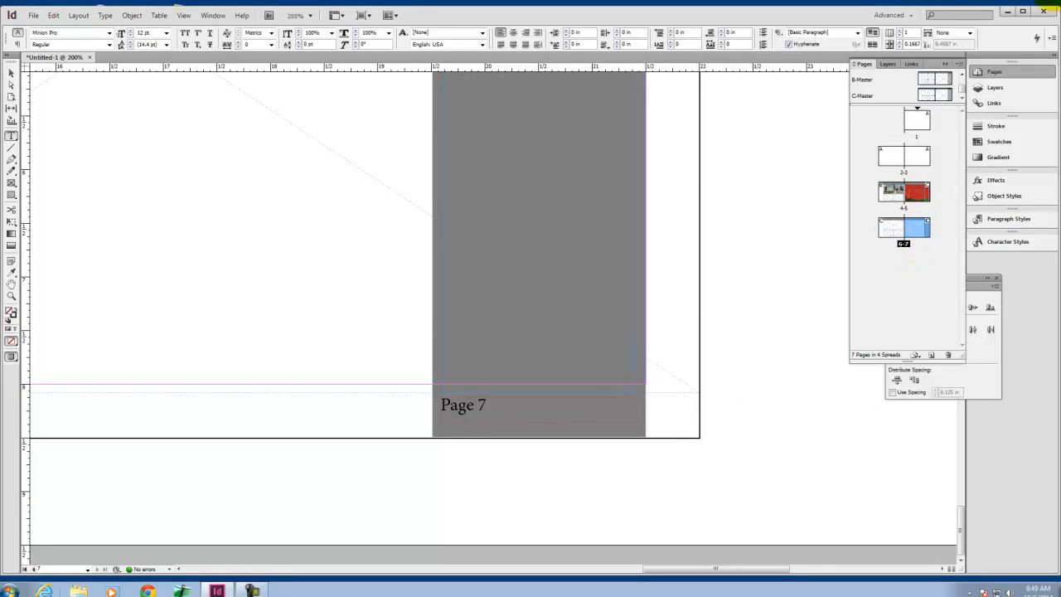
double_click(946, 95)
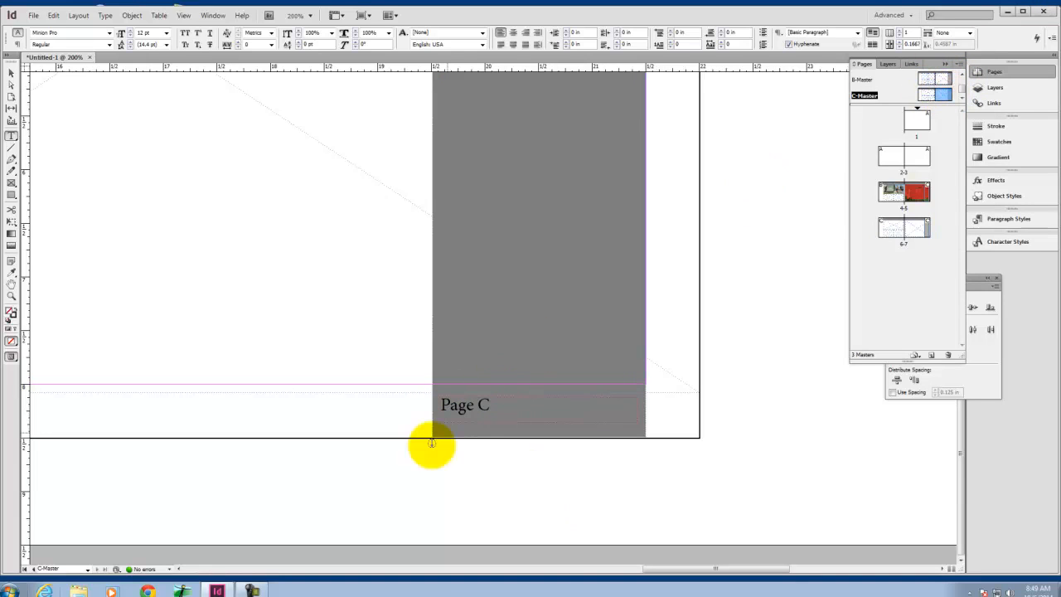
Delete the word "Page" from the C-Master's page label and right-align the remaining page number marker.
left_click_drag(479, 406, 444, 408)
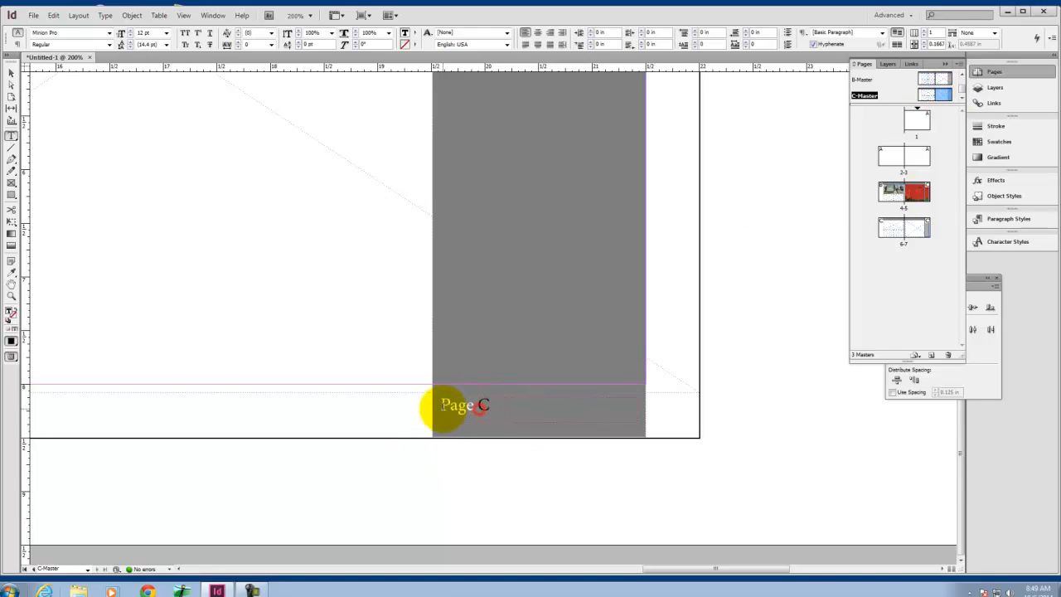
key("BackSpace")
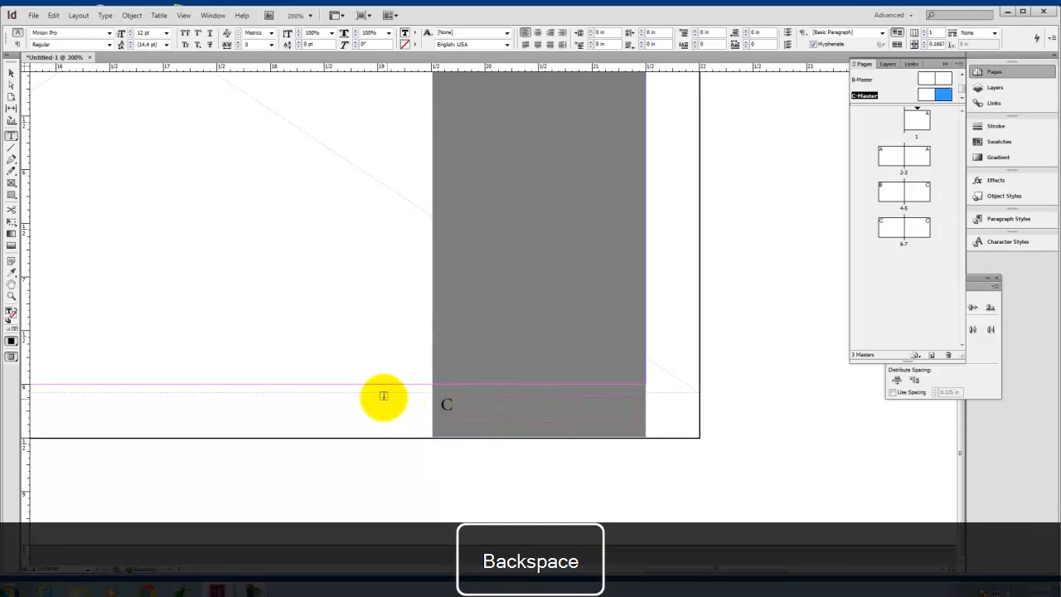
left_click_drag(479, 408, 445, 407)
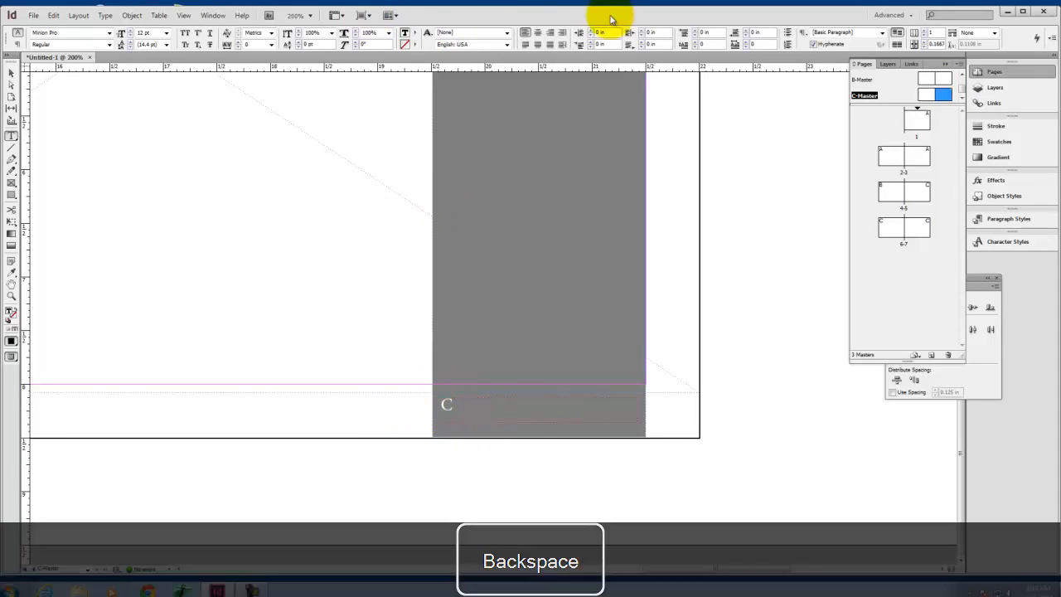
left_click(550, 32)
Set the page number marker's font to Engravers MT at 9 pt.
left_click(109, 33)
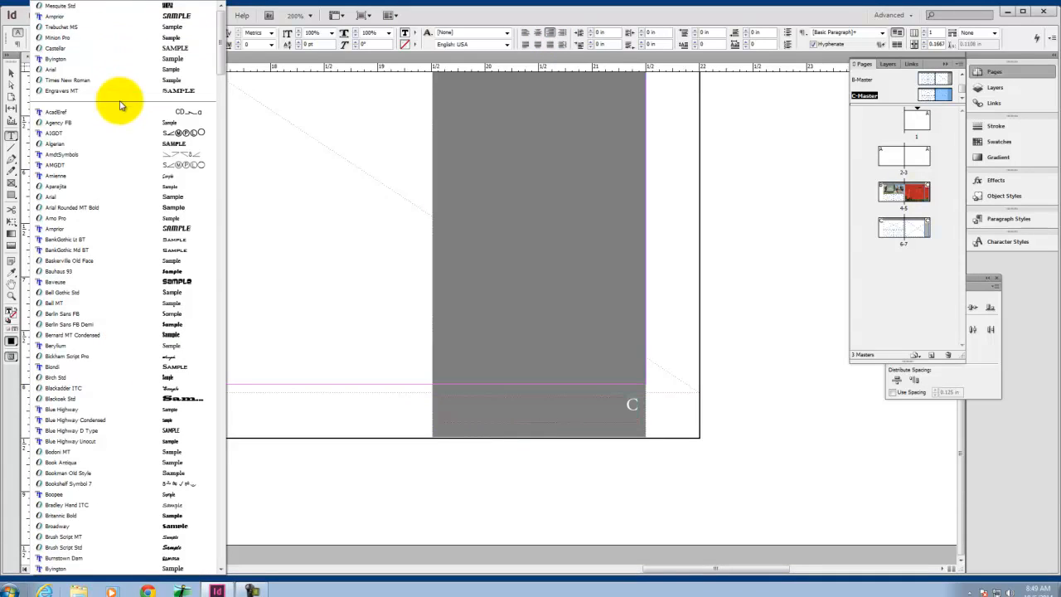
left_click(122, 90)
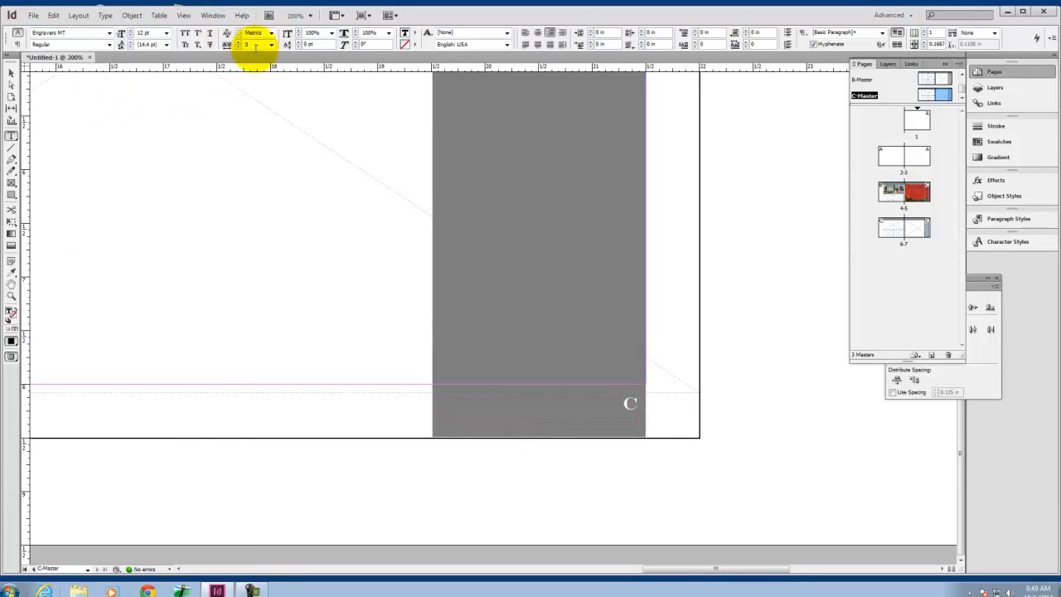
left_click(166, 33)
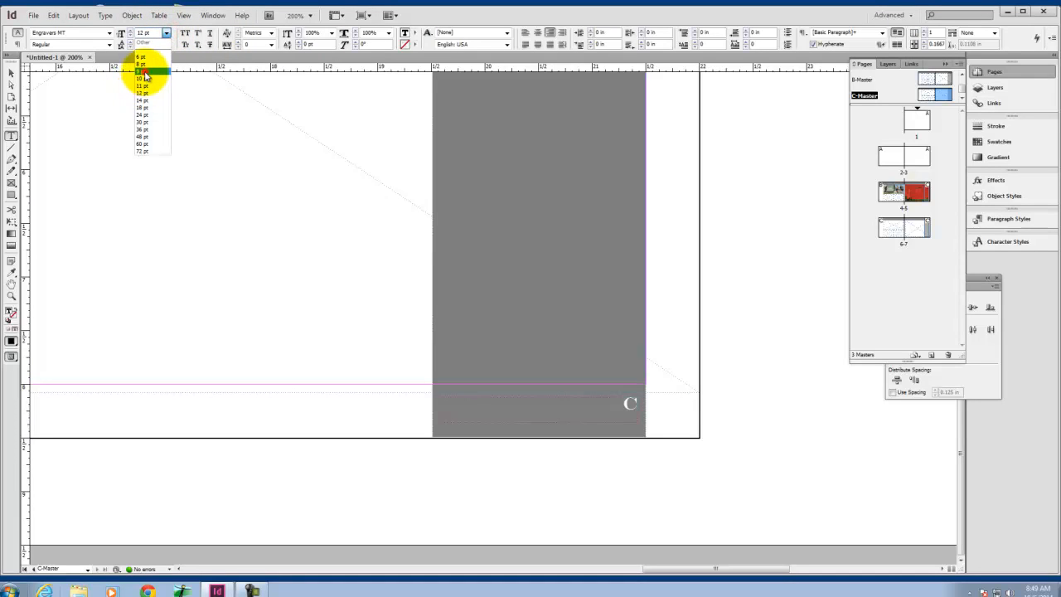
left_click(142, 71)
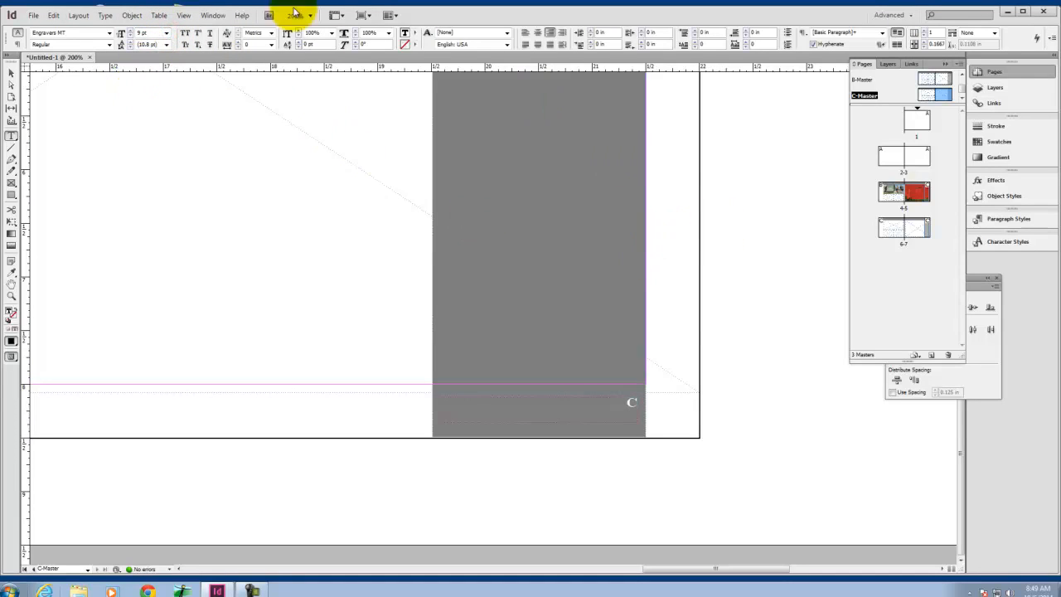
Shorten the page number's text frame and move it slightly lower in the foot of the C-Master's side band.
left_click(11, 73)
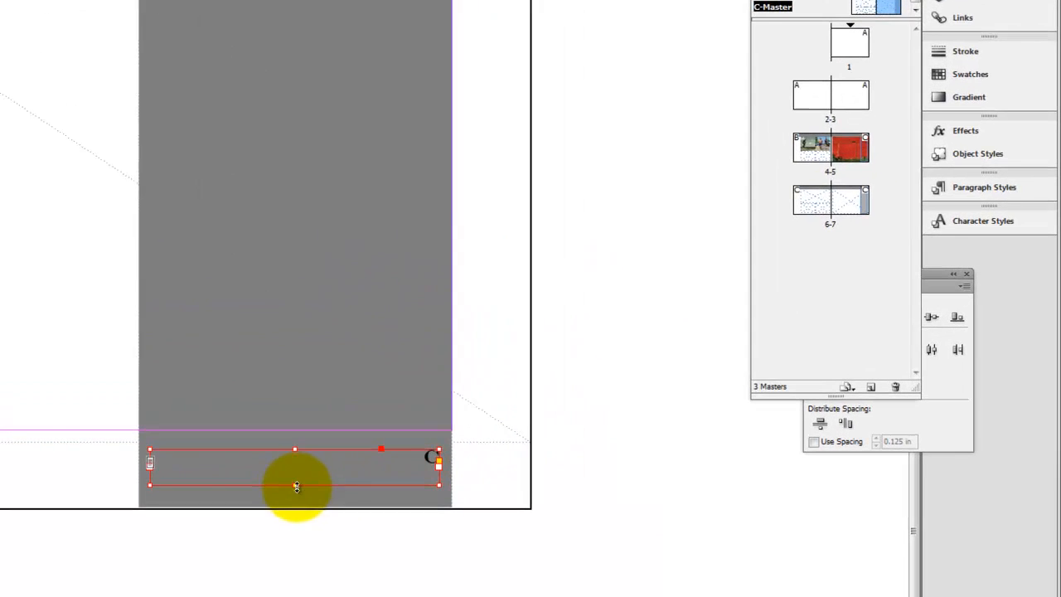
left_click_drag(539, 421, 537, 416)
left_click_drag(284, 478, 284, 467)
left_click_drag(406, 465, 406, 483)
left_click(590, 419)
Check the restyled page numbers on pages 5 and 7.
left_click(862, 141)
double_click(861, 140)
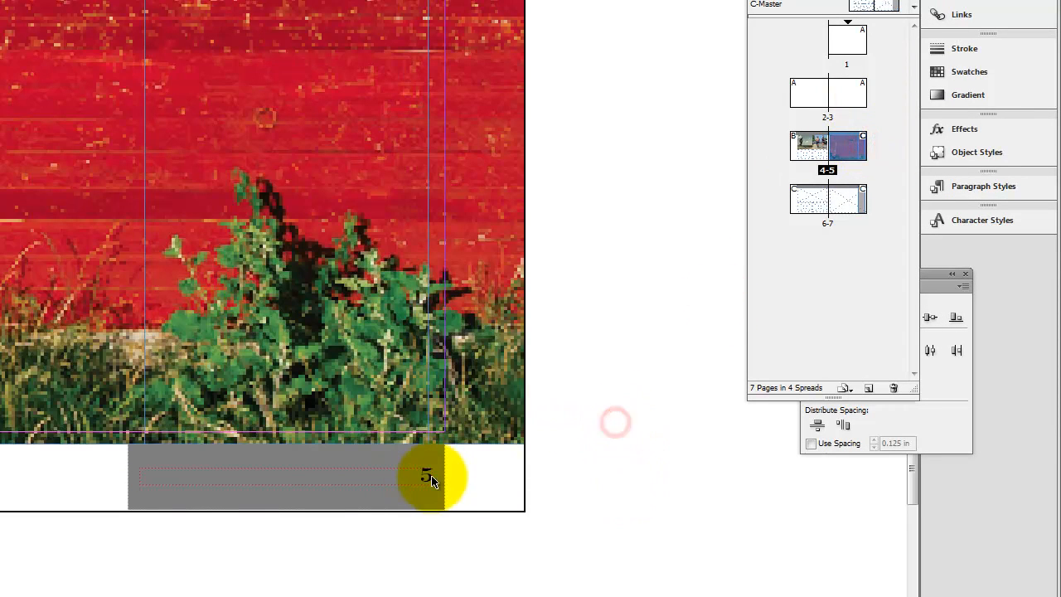
double_click(865, 204)
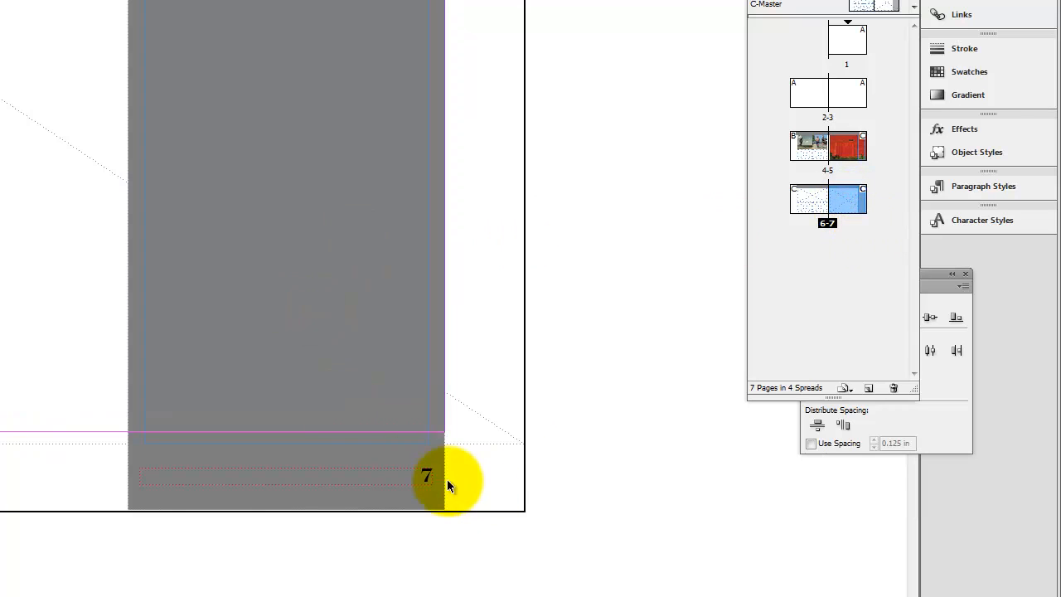
Return to the C-Master and set the page number marker's text fill to white (RGB 255, 255, 255).
double_click(899, 5)
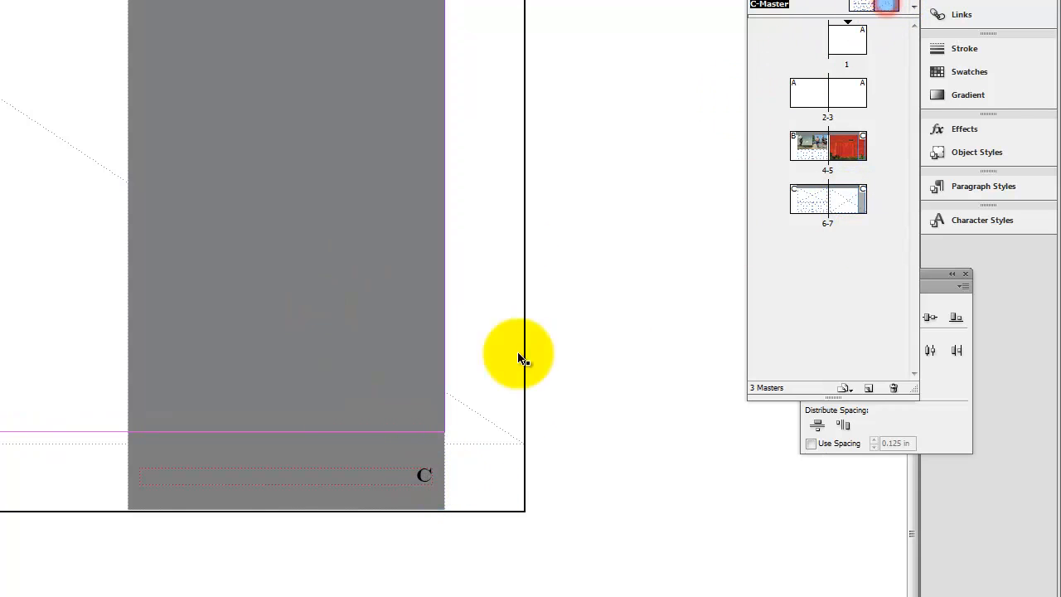
double_click(420, 476)
double_click(425, 476)
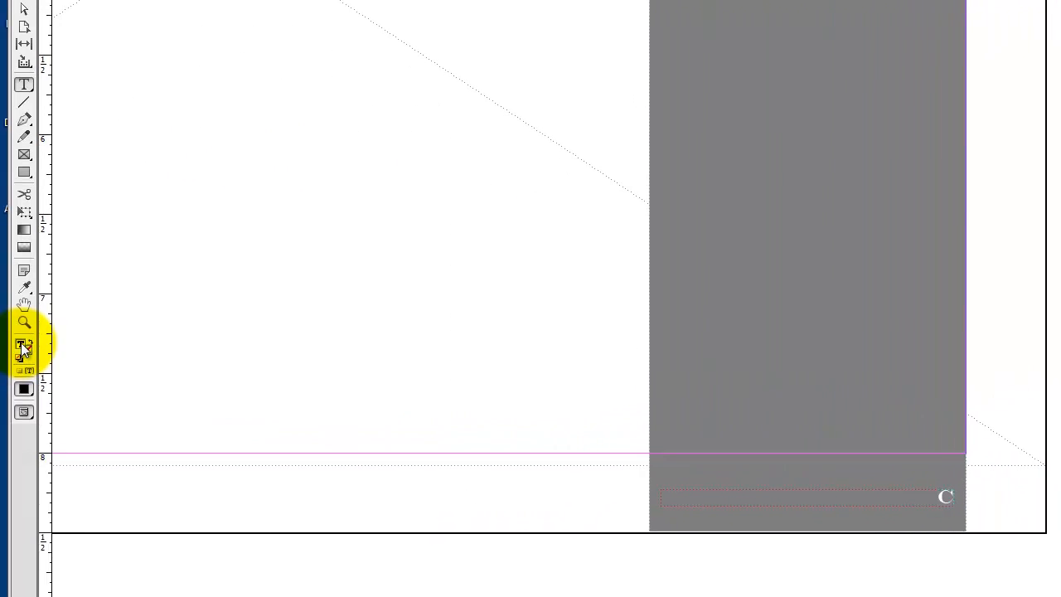
double_click(23, 346)
left_click_drag(622, 251, 849, 188)
left_click(811, 236)
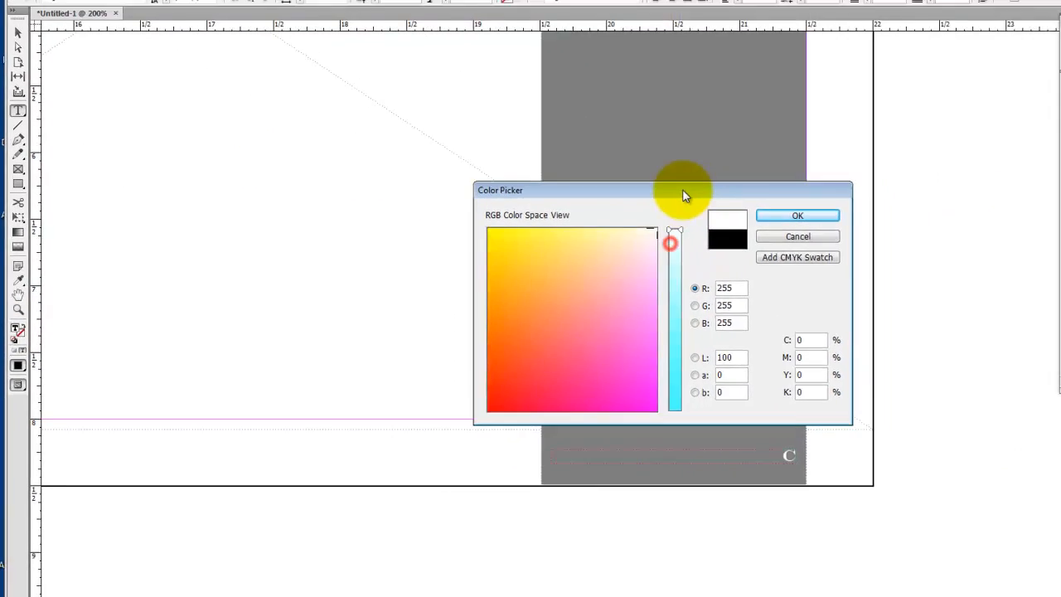
left_click(956, 210)
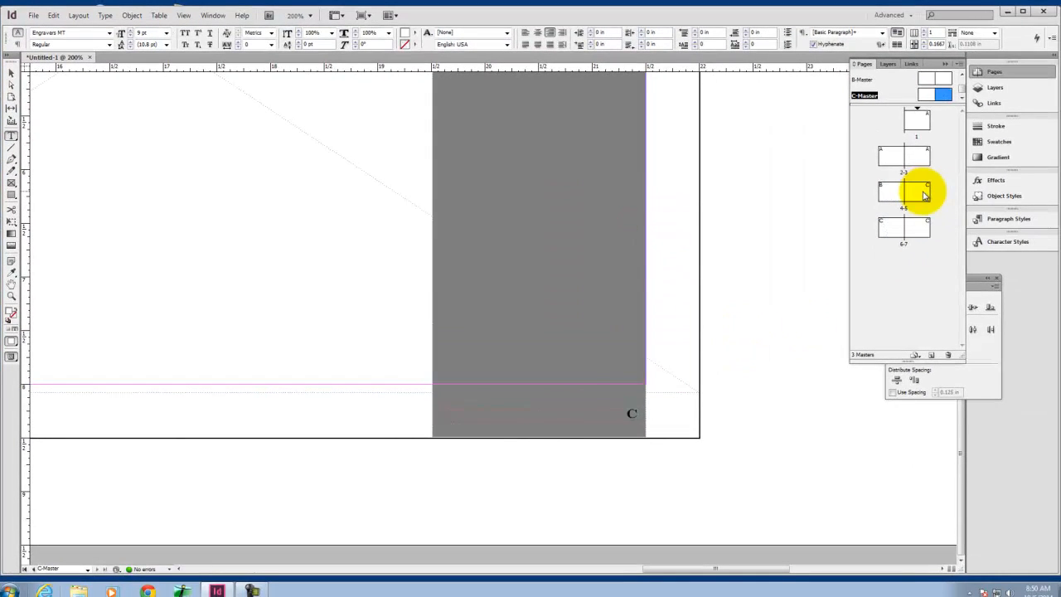
Check the recoloured page number on page 5, previewing the spread in Presentation mode.
double_click(921, 195)
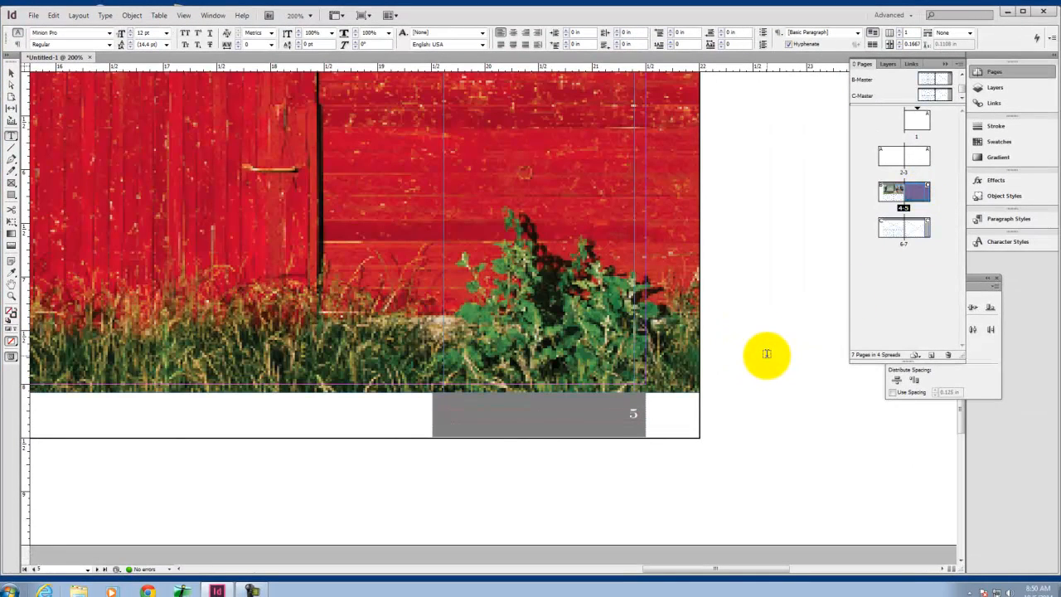
left_click(14, 77)
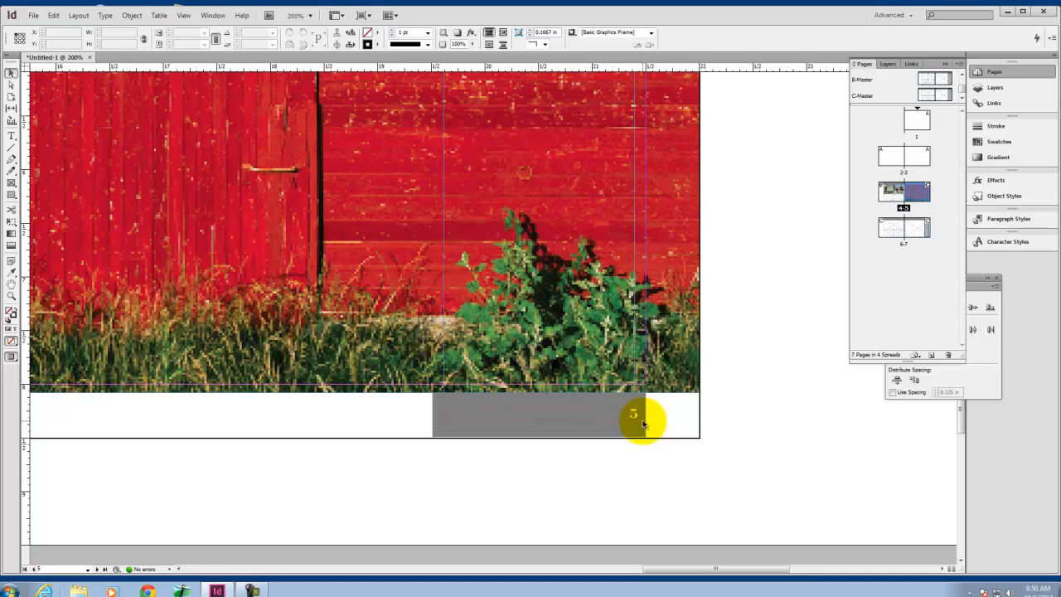
key("shift+w")
key("shift+w")
key("shift+w")
key("shift+w")
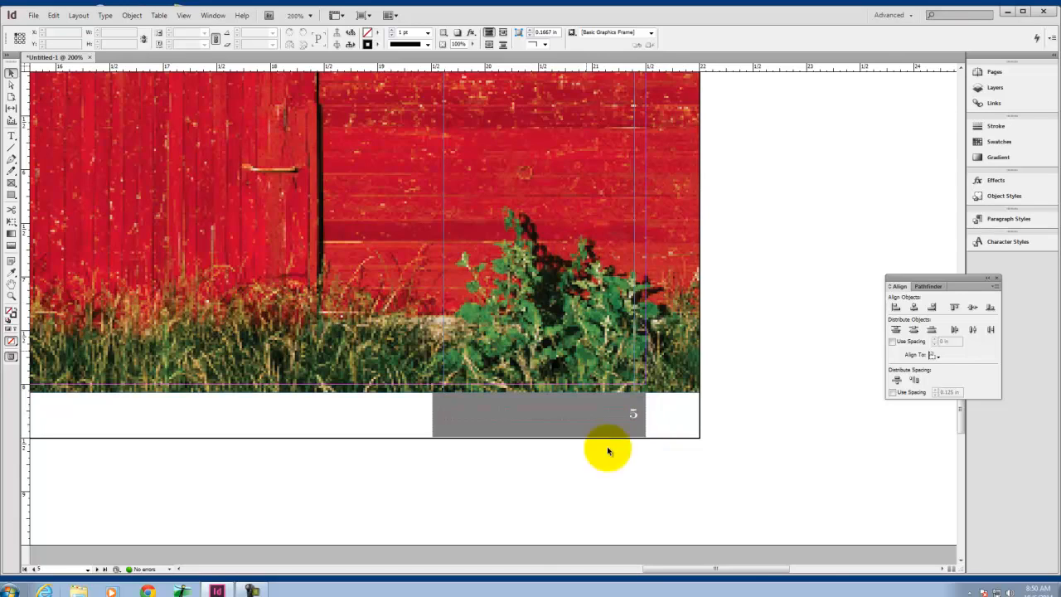
Minimize the gradebook spreadsheet and switch to the DTFA_Handbook-cs6-2.indd document in InDesign.
left_click(251, 590)
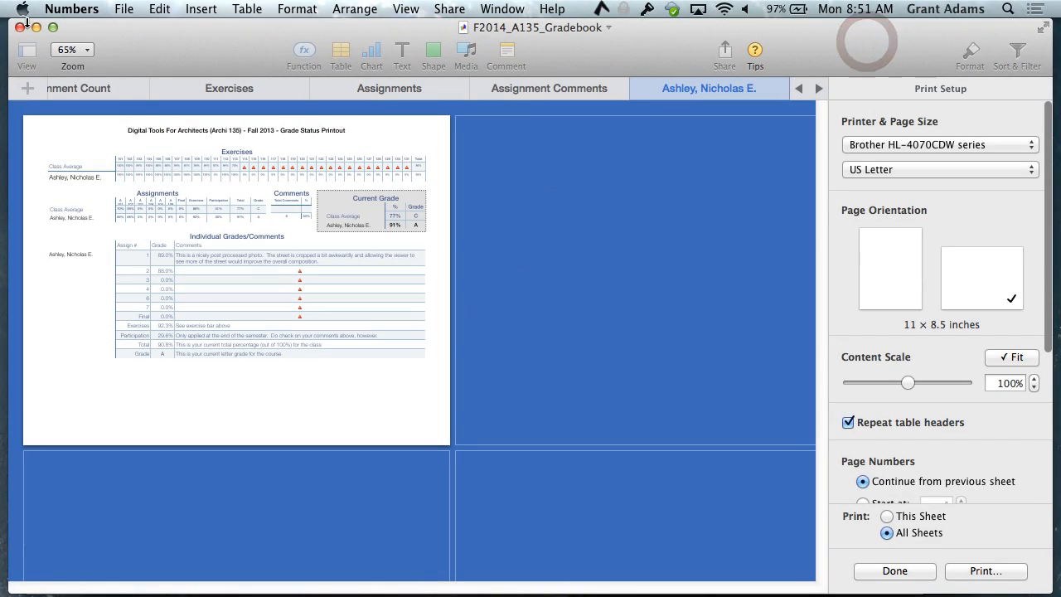
left_click(37, 28)
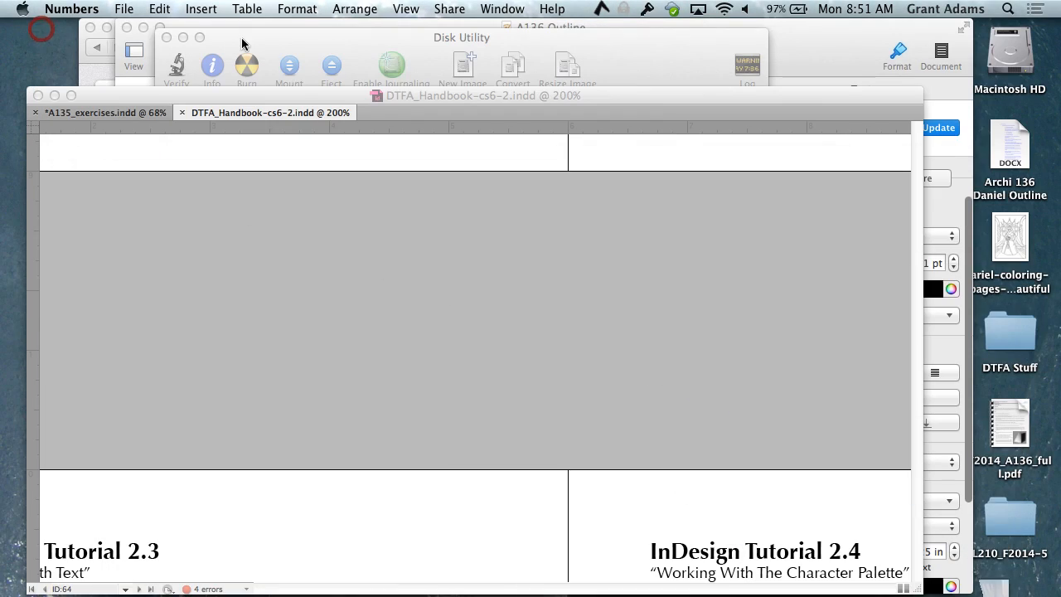
left_click(406, 94)
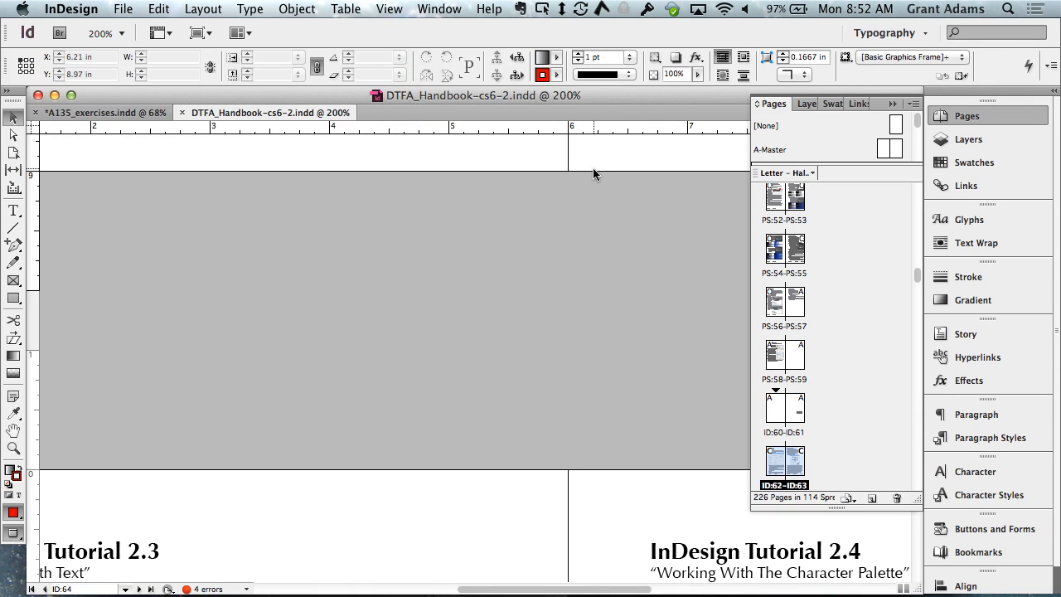
Enlarge the list of masters and open the handbook's C-Master to examine the section and page number markers in its footer.
scroll(802, 240, "up", 15)
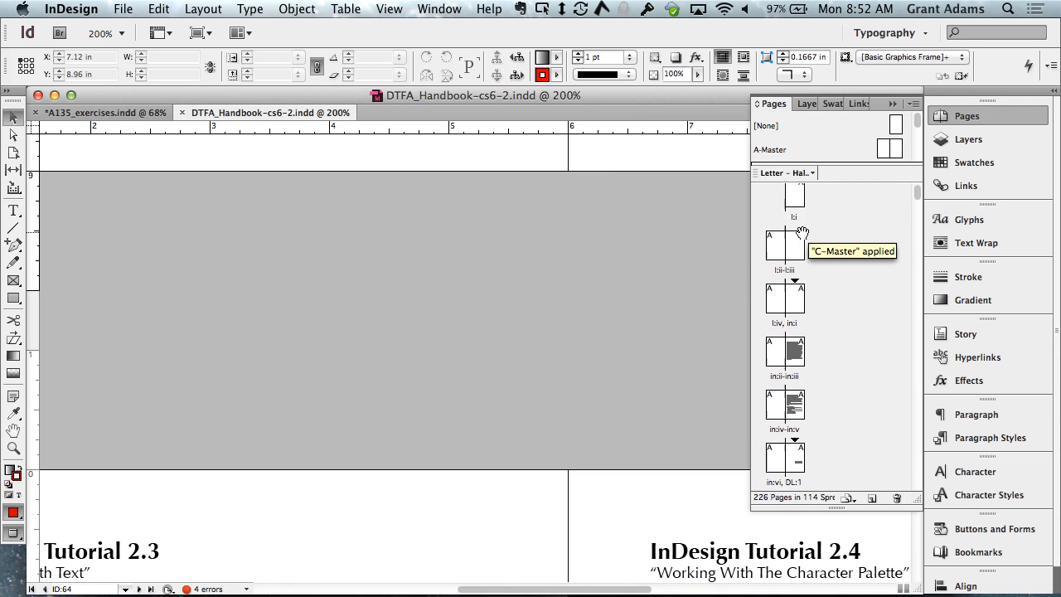
scroll(802, 233, "up", 2)
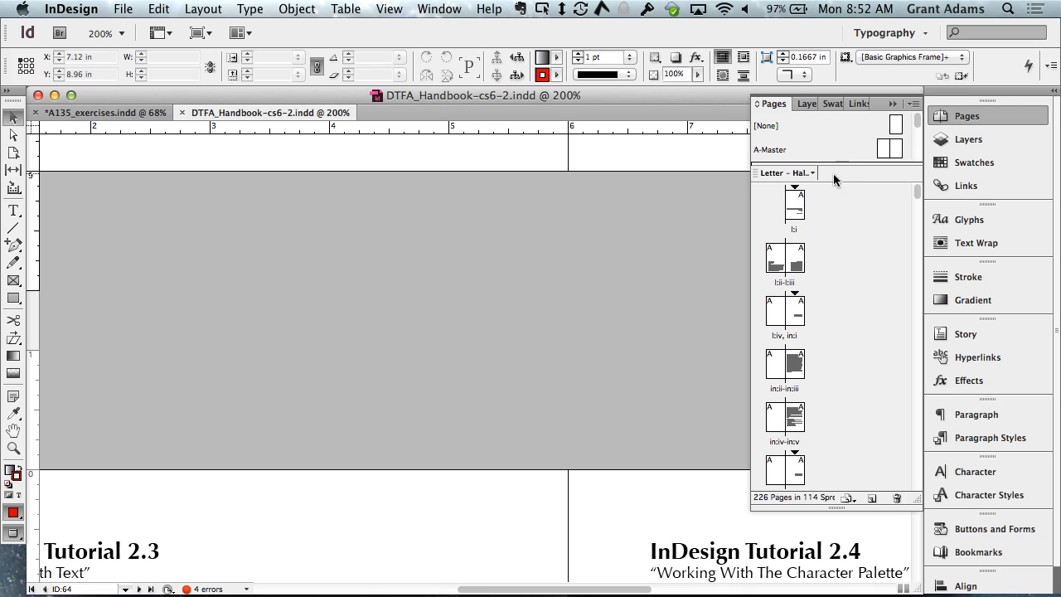
left_click_drag(843, 163, 833, 312)
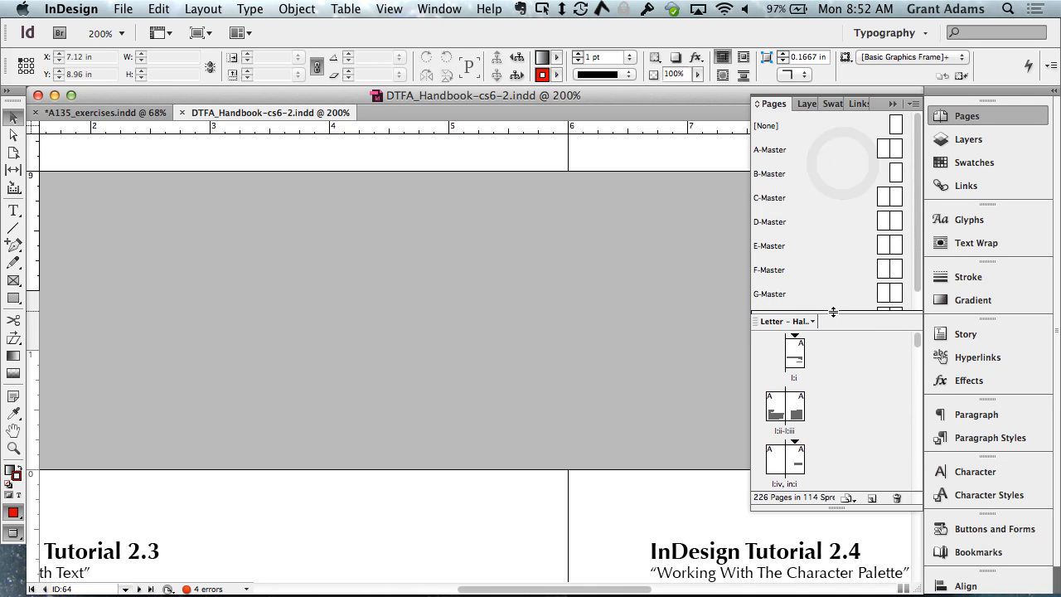
double_click(897, 201)
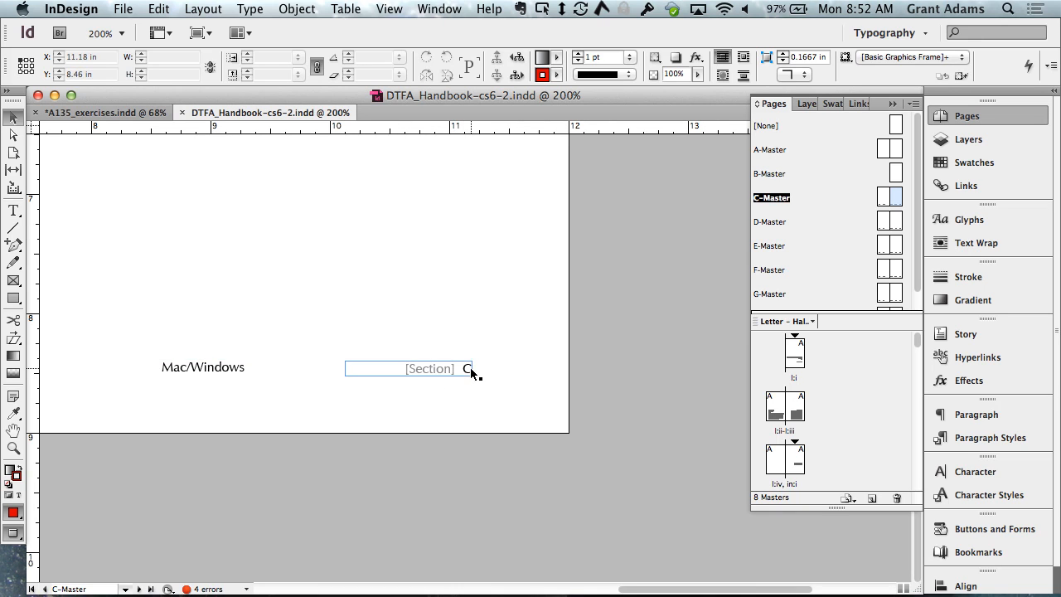
Open page PS:37 of the handbook to examine its section name and page number in the footer.
scroll(844, 398, "down", 5)
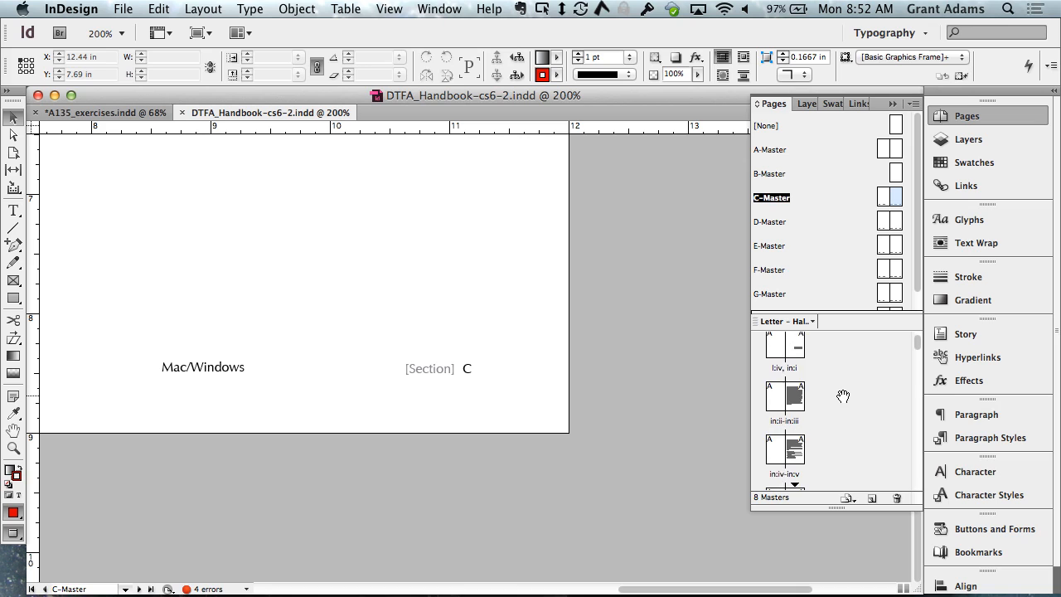
scroll(846, 409, "down", 10)
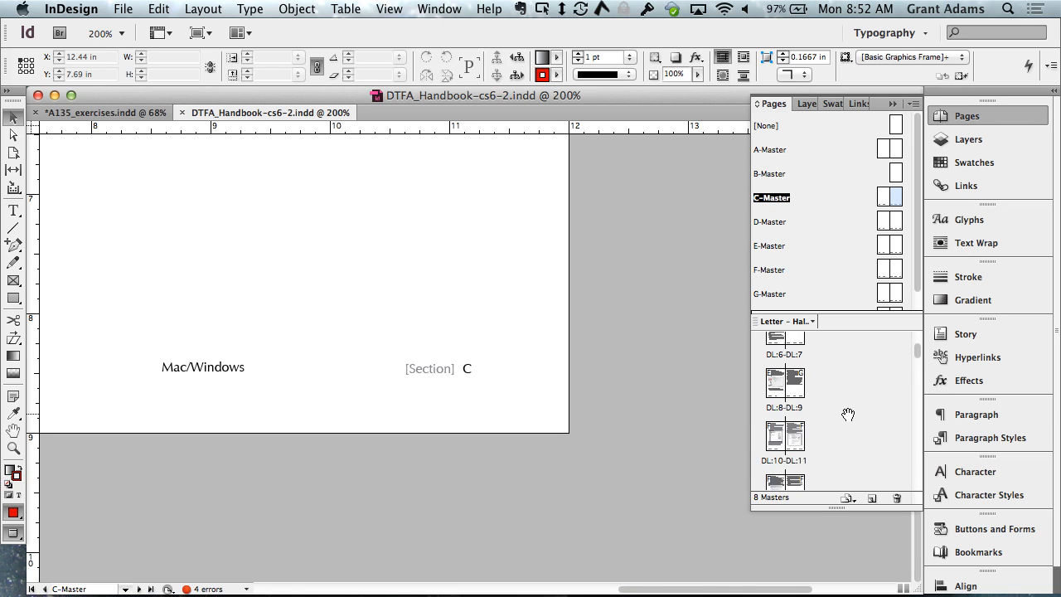
scroll(849, 413, "down", 15)
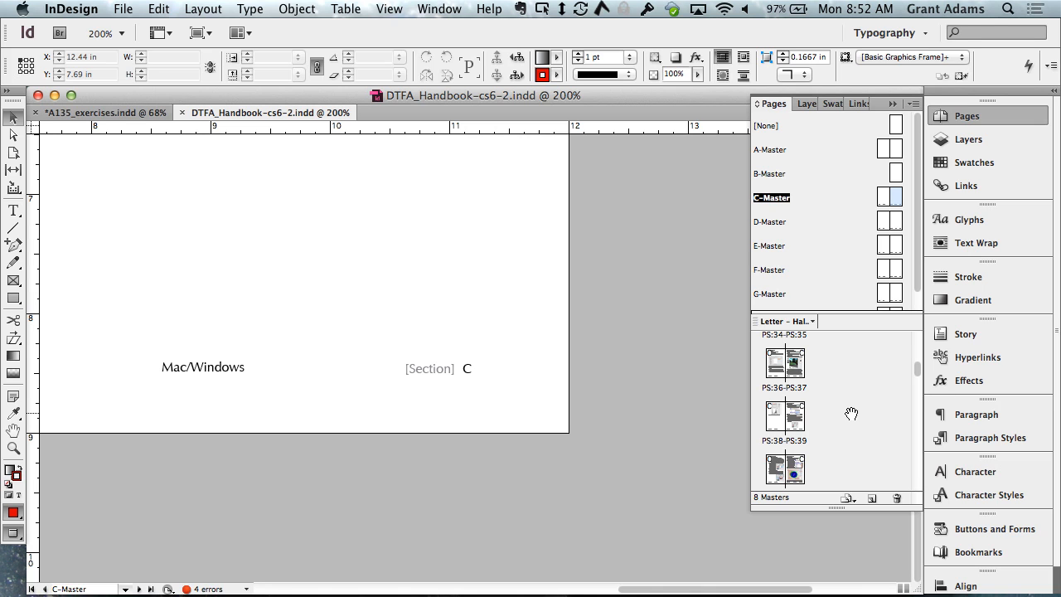
scroll(851, 413, "up", 1)
double_click(798, 400)
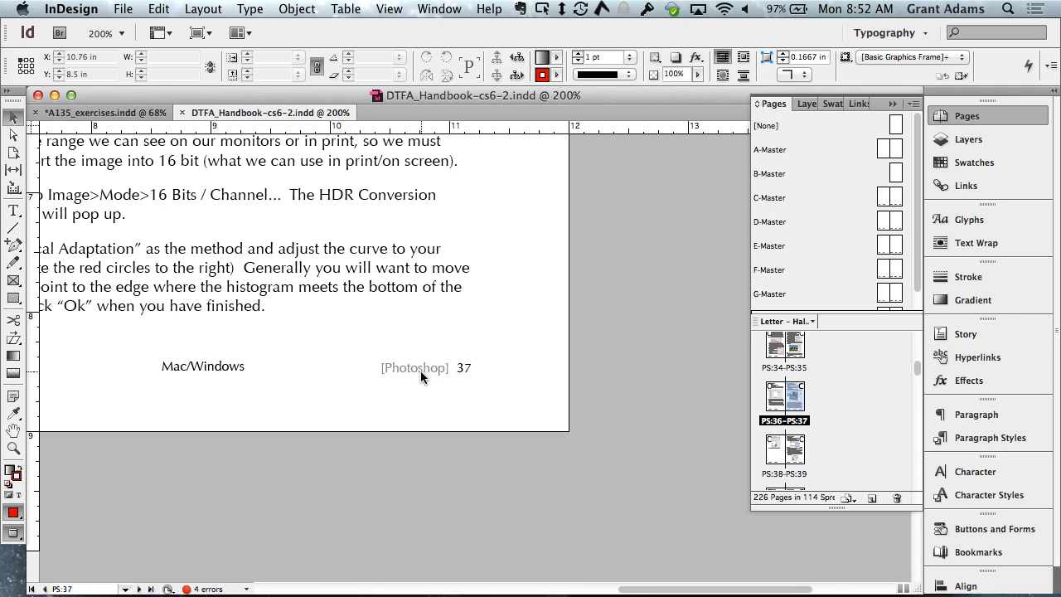
Open page ID:75 of the handbook to compare its section name and page number in the footer.
scroll(791, 398, "down", 5)
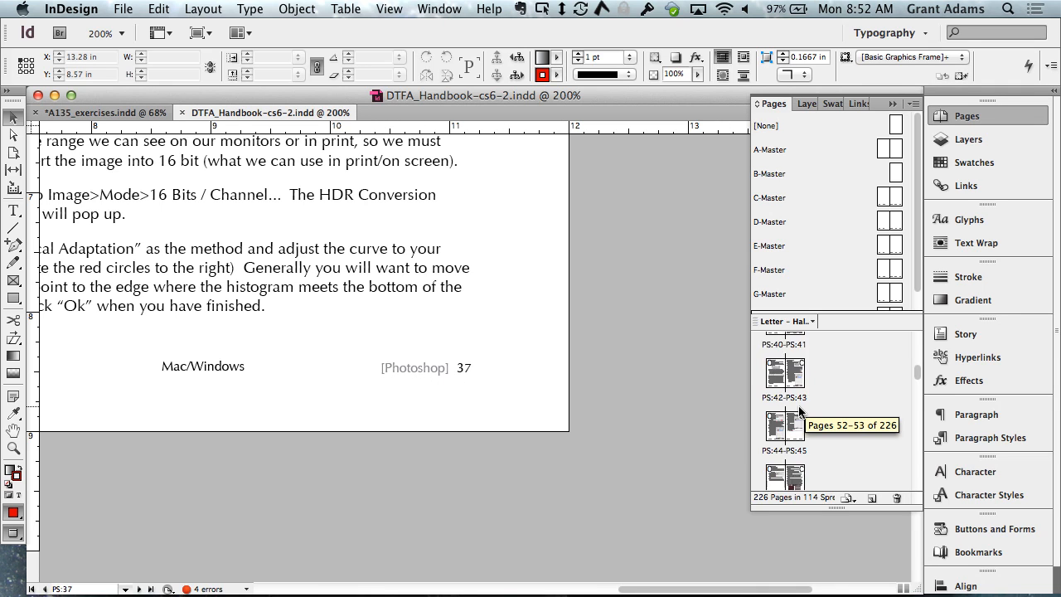
scroll(800, 410, "down", 12)
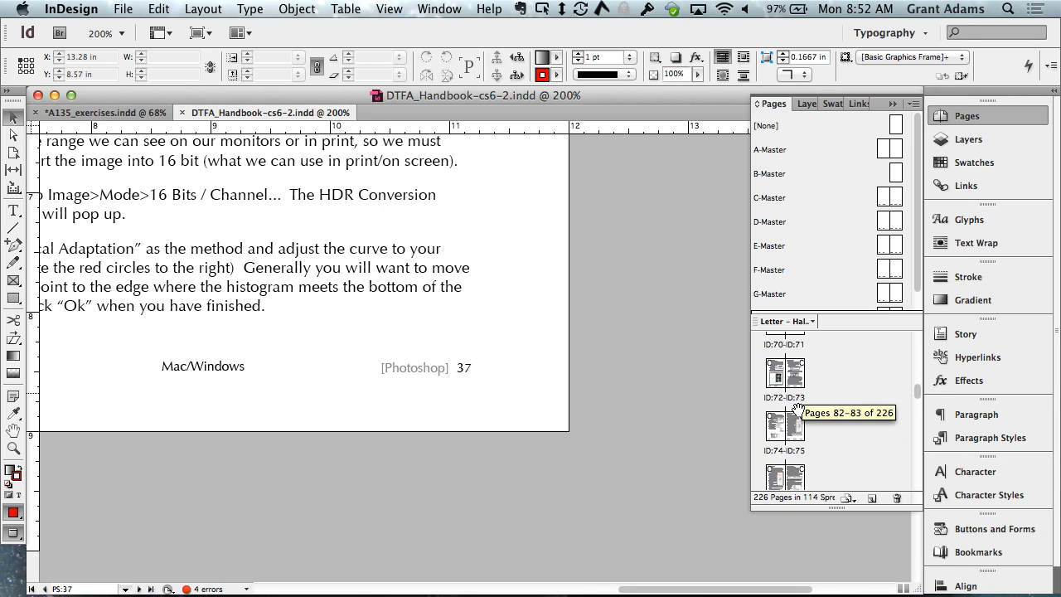
double_click(800, 433)
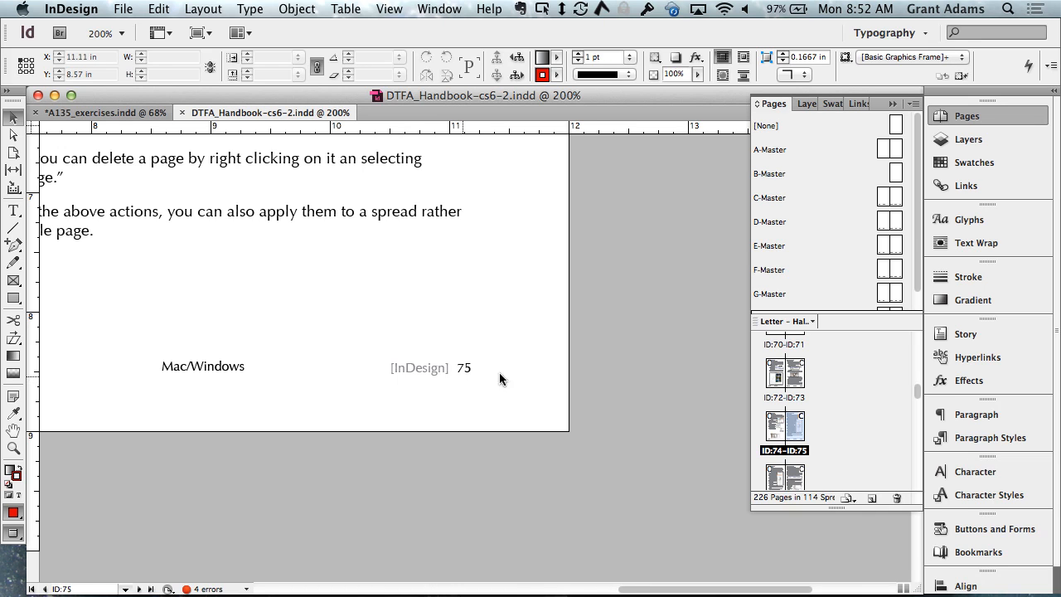
Open the InDesign section's first spread, ID:60-ID:61, and examine its title page.
scroll(850, 385, "up", 5)
scroll(850, 384, "up", 10)
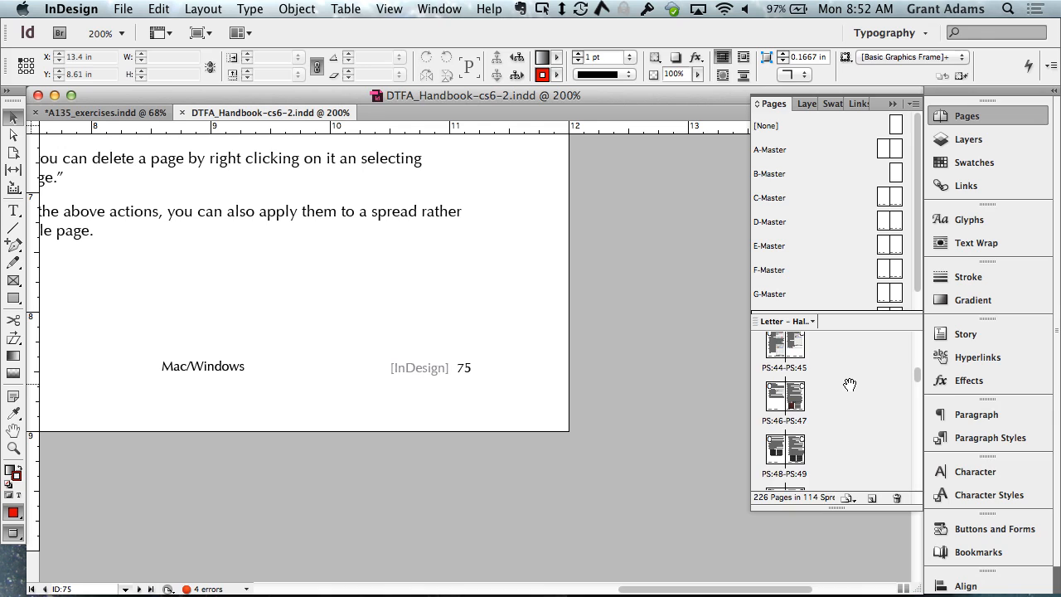
scroll(849, 384, "down", 4)
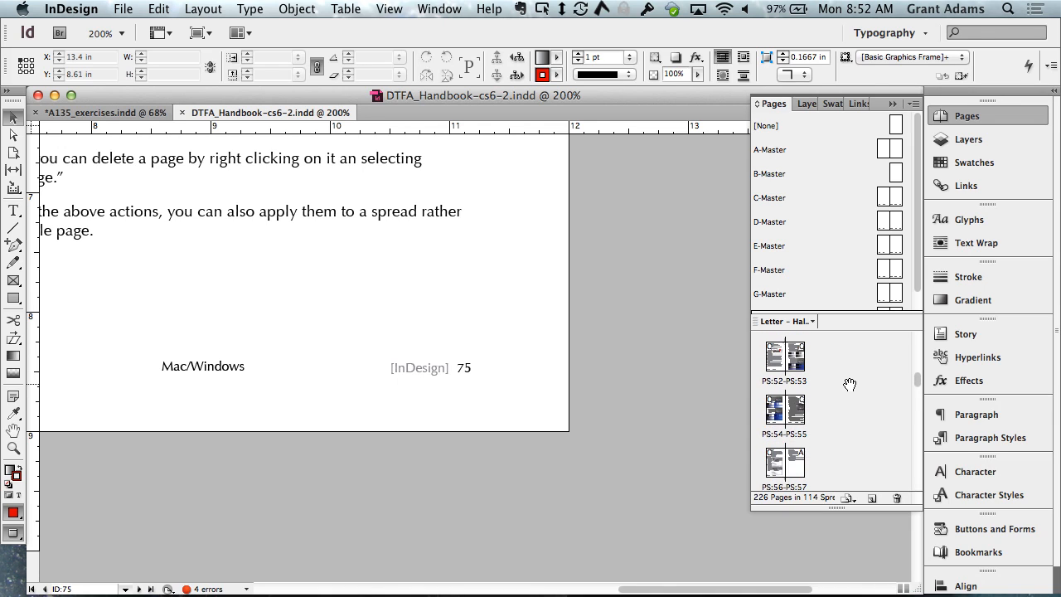
scroll(829, 388, "down", 2)
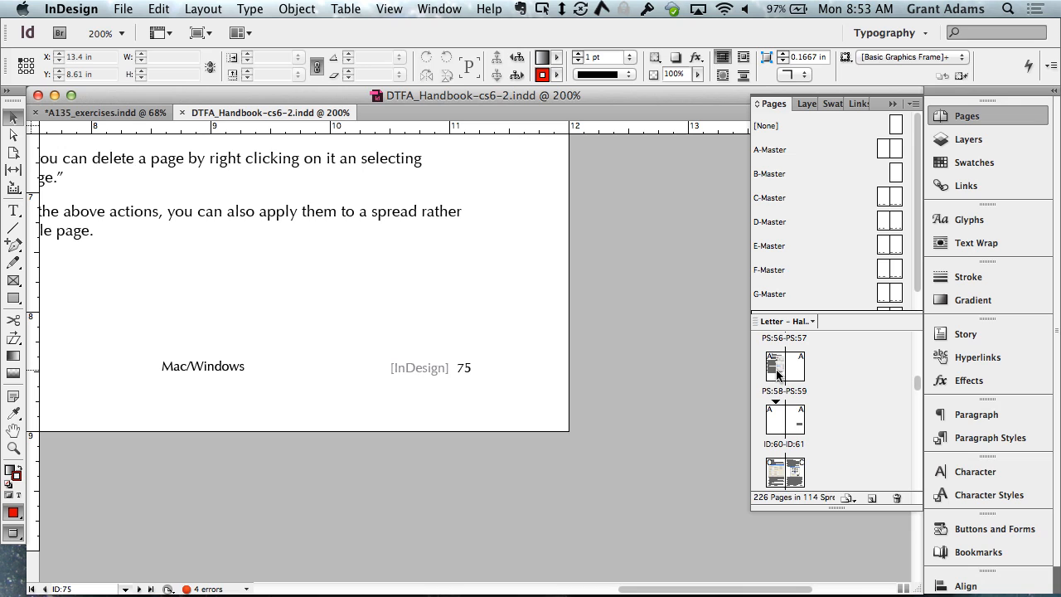
double_click(775, 418)
key("super+minus")
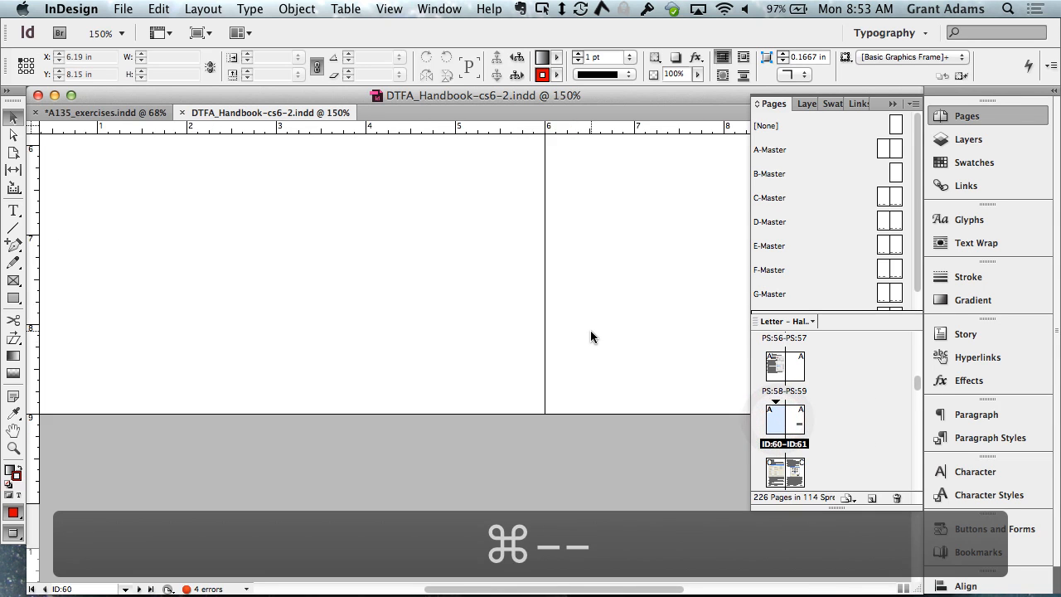
key("super+minus")
key("super+minus")
scroll(585, 331, "up", 5)
left_click_drag(661, 307, 508, 248)
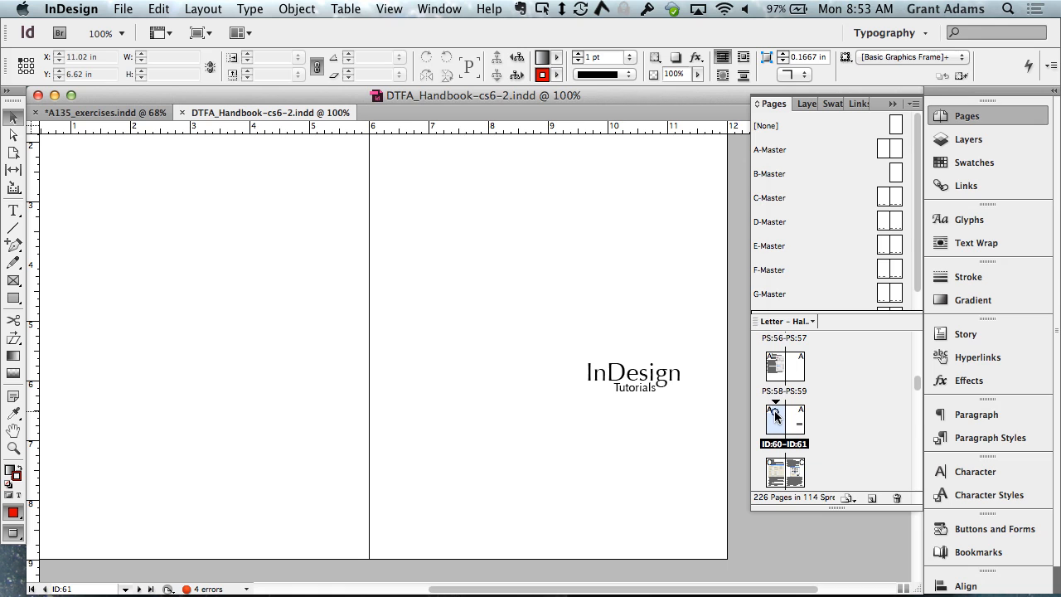
Examine the Numbering & Section Options of page ID:60, including its section prefix and section marker, and close them without changes.
right_click(775, 416)
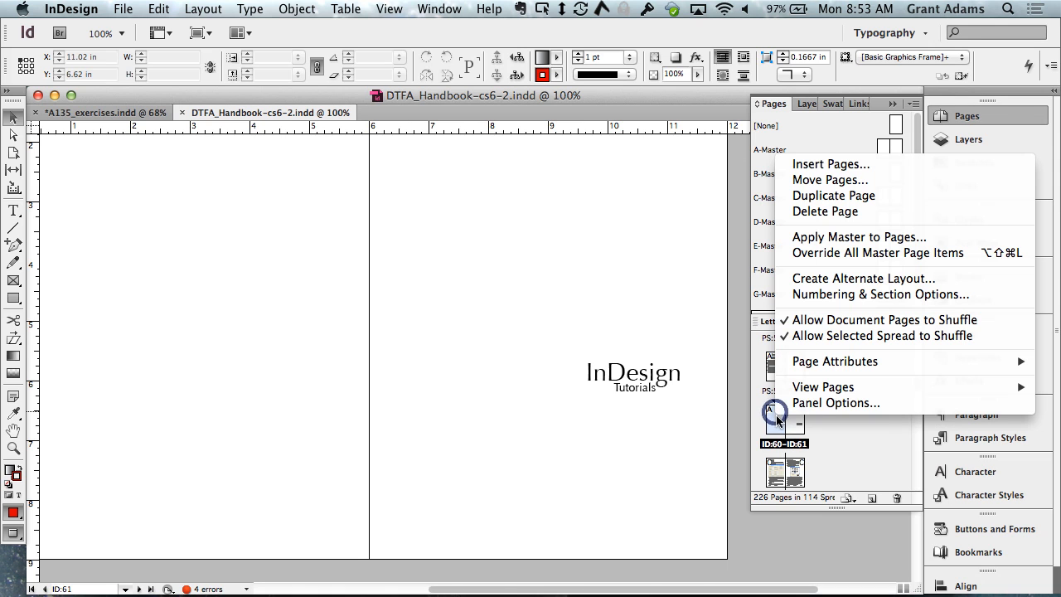
left_click(839, 294)
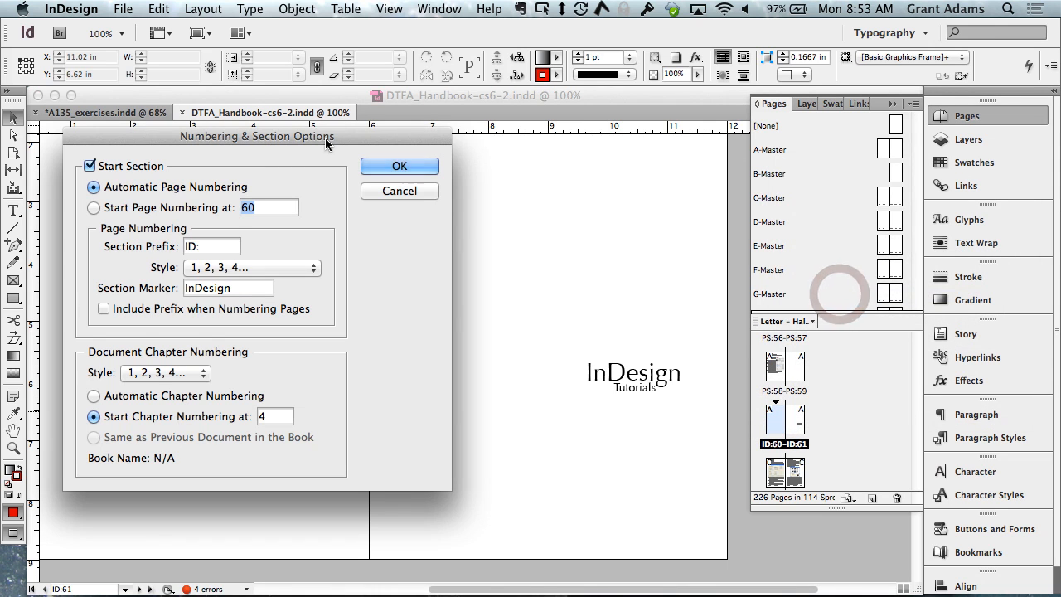
left_click_drag(329, 139, 331, 139)
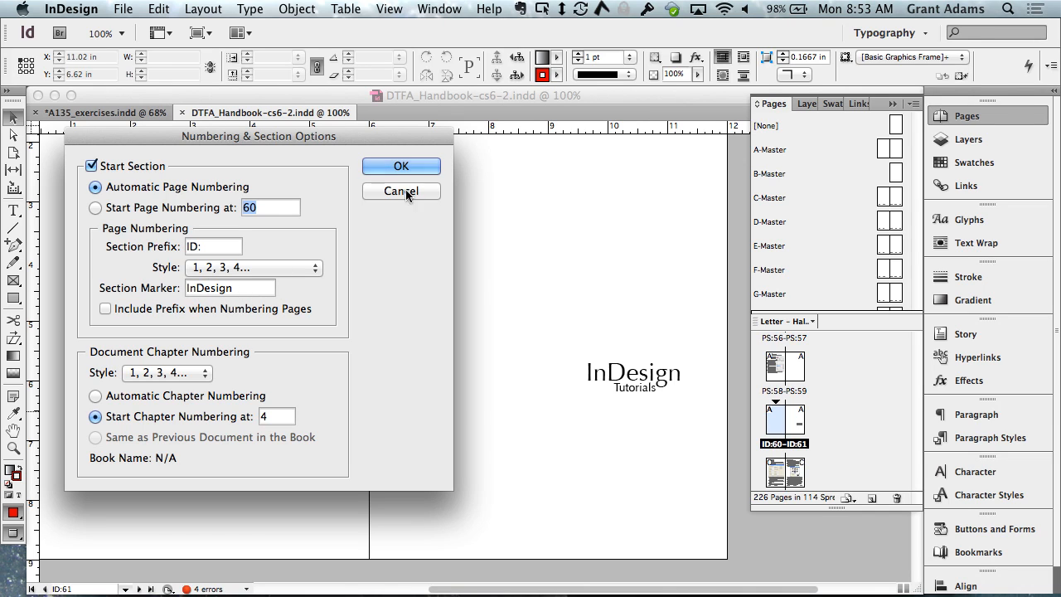
left_click(403, 167)
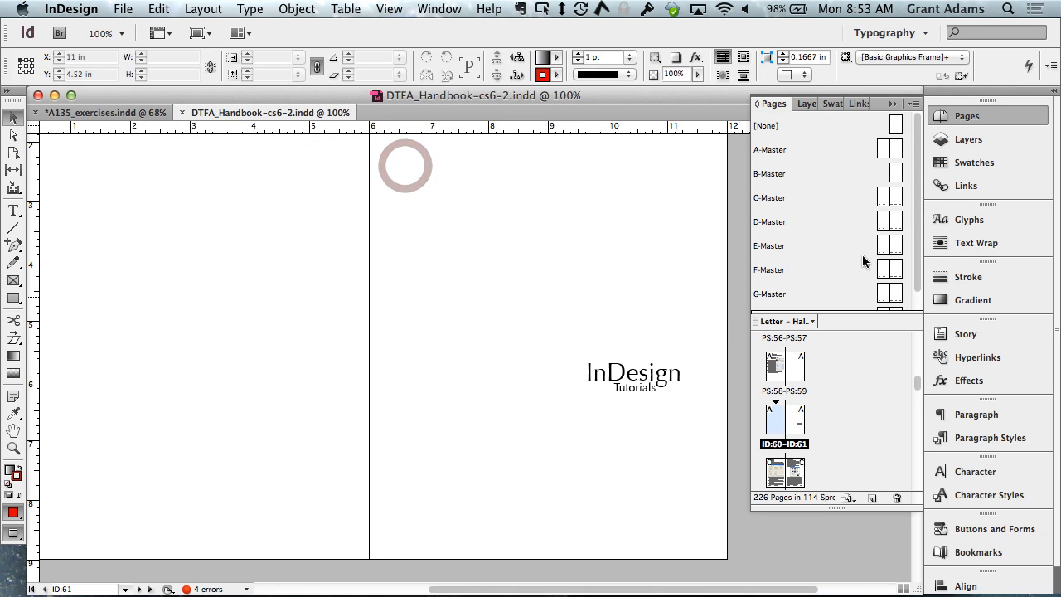
Return to the C-Master and examine the text frame holding the section and page number markers in the footer of its facing page.
double_click(891, 197)
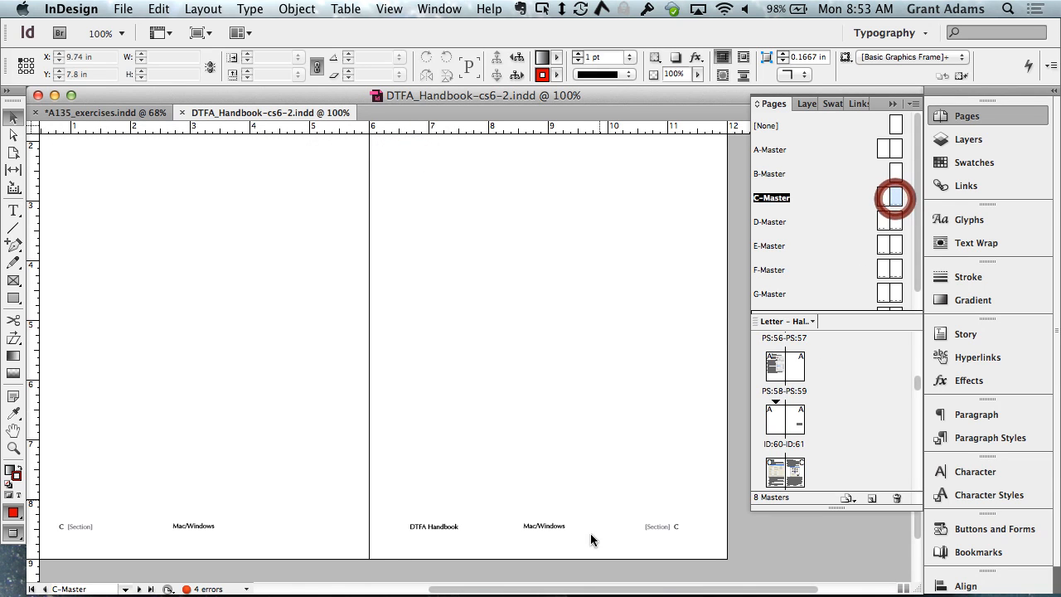
key("super+equal")
key("super+equal")
key("super+equal")
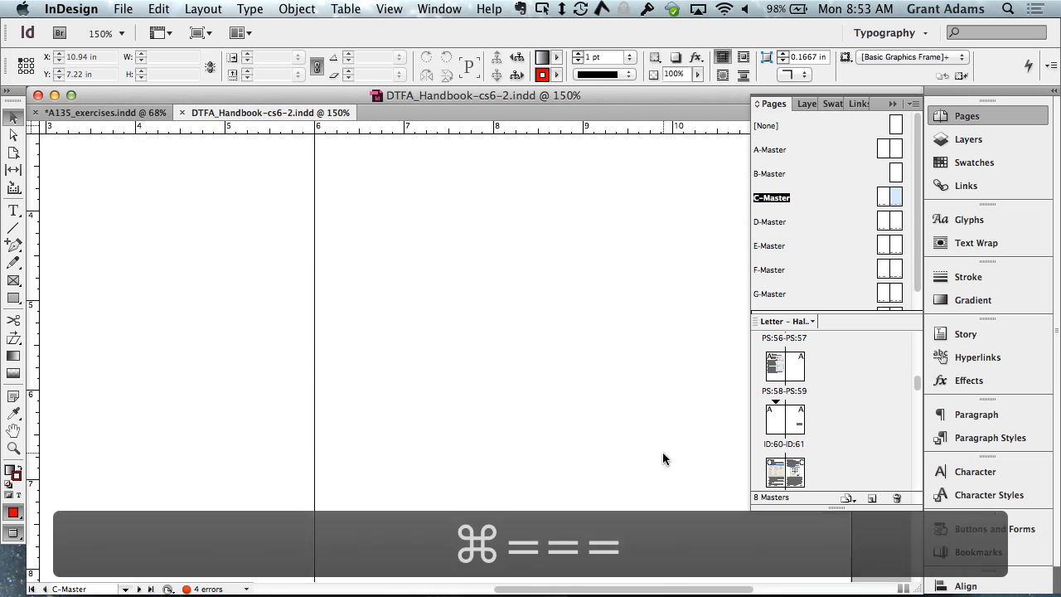
left_click_drag(539, 401, 383, 192)
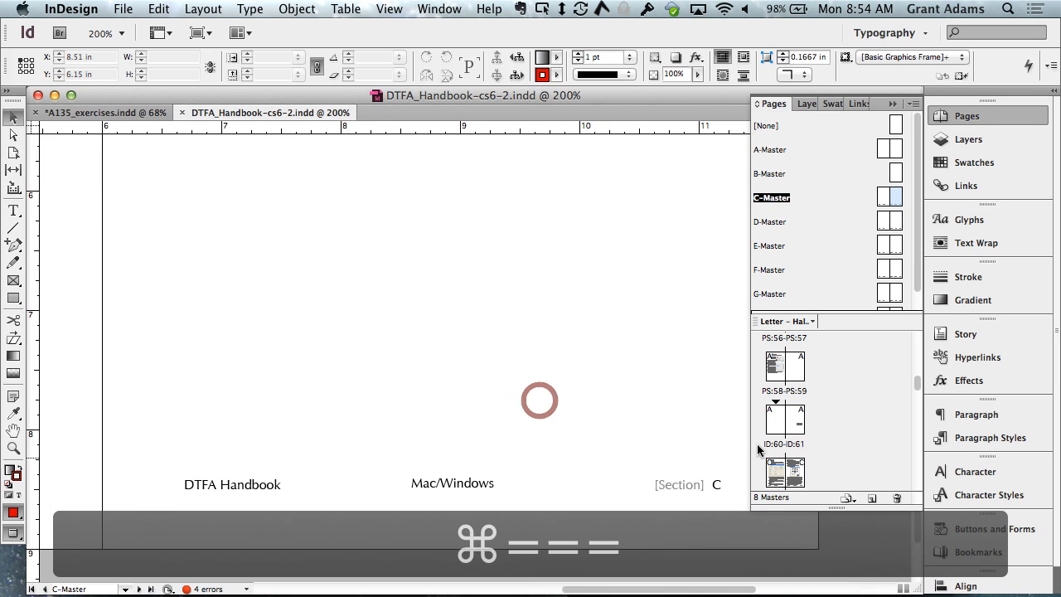
left_click_drag(692, 419, 613, 368)
left_click(599, 438)
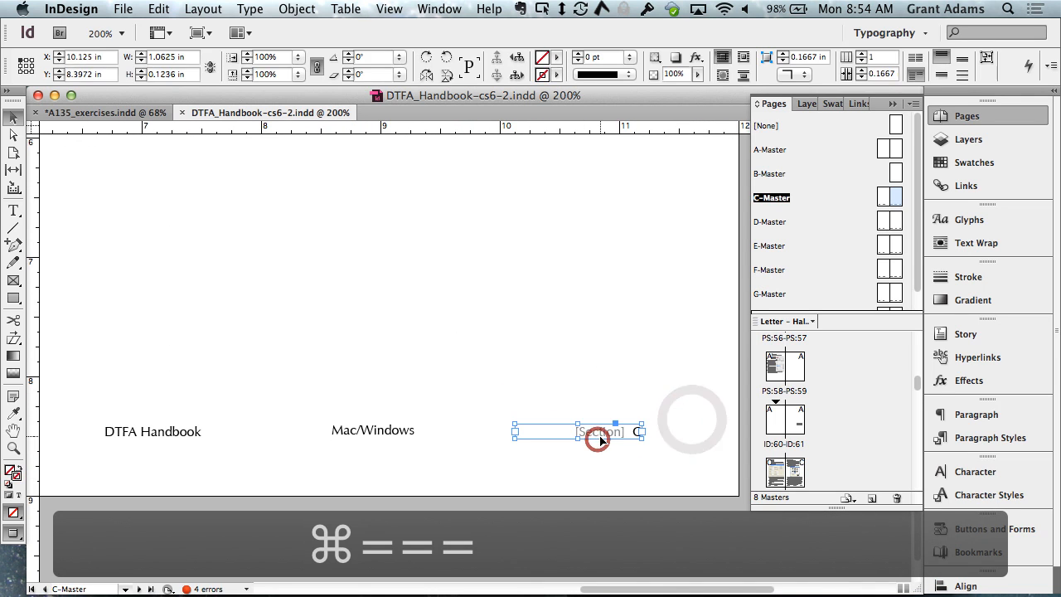
Select the footer's page number marker on the C-Master and locate the Current Page Number marker command for it.
double_click(638, 433)
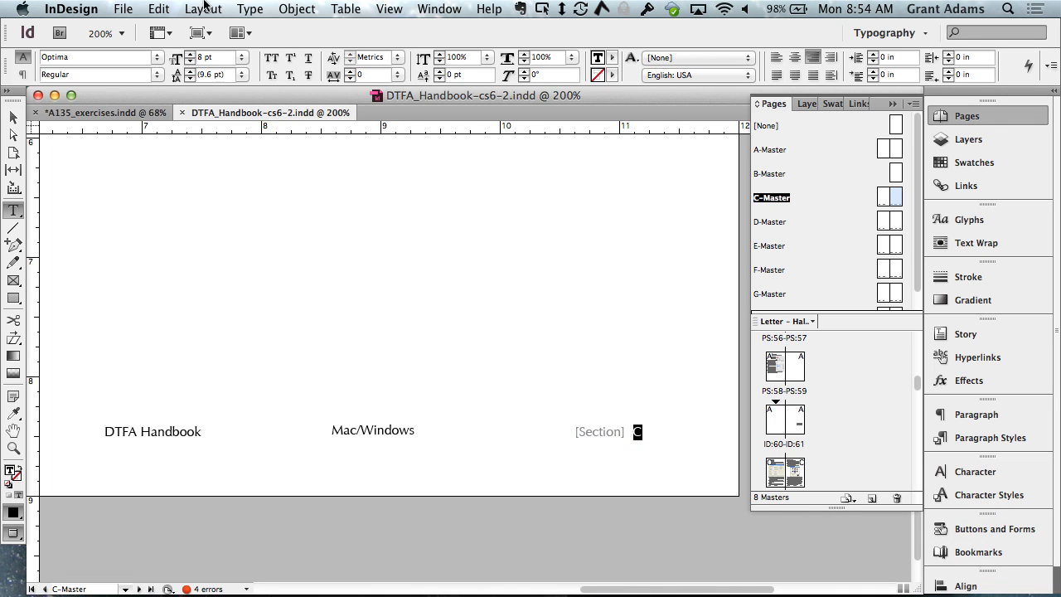
left_click(249, 8)
mouse_move(336, 436)
mouse_move(531, 449)
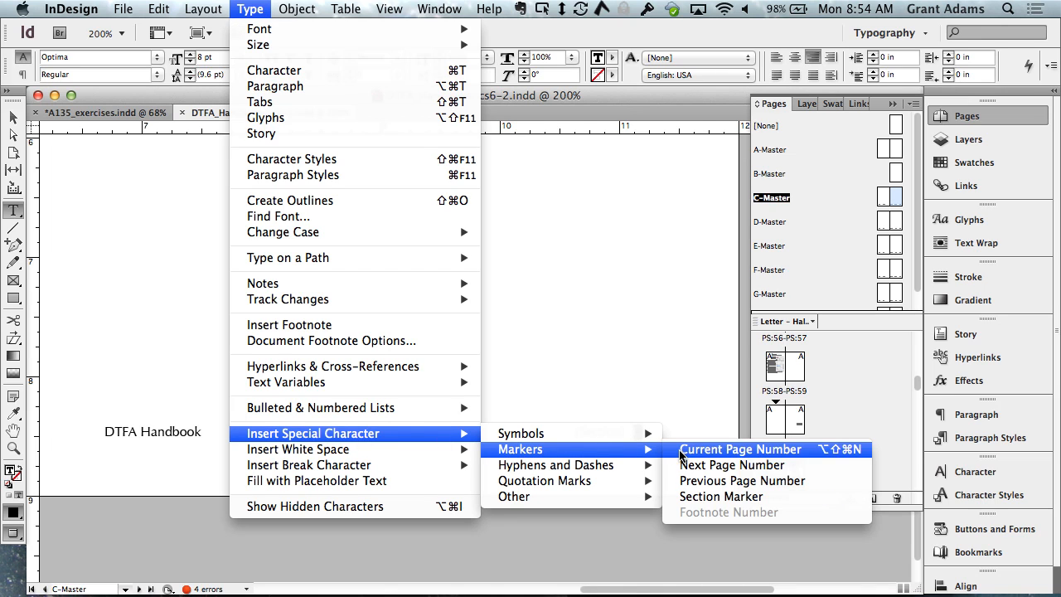
left_click(713, 449)
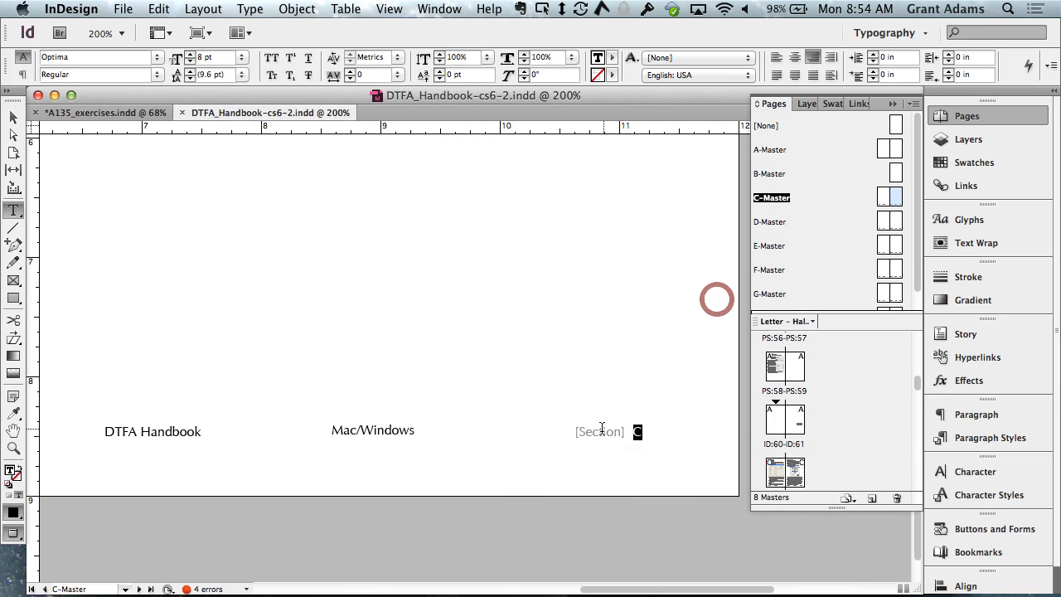
Select the section marker in the C-Master footer and look through the special character categories for inserting it.
double_click(601, 431)
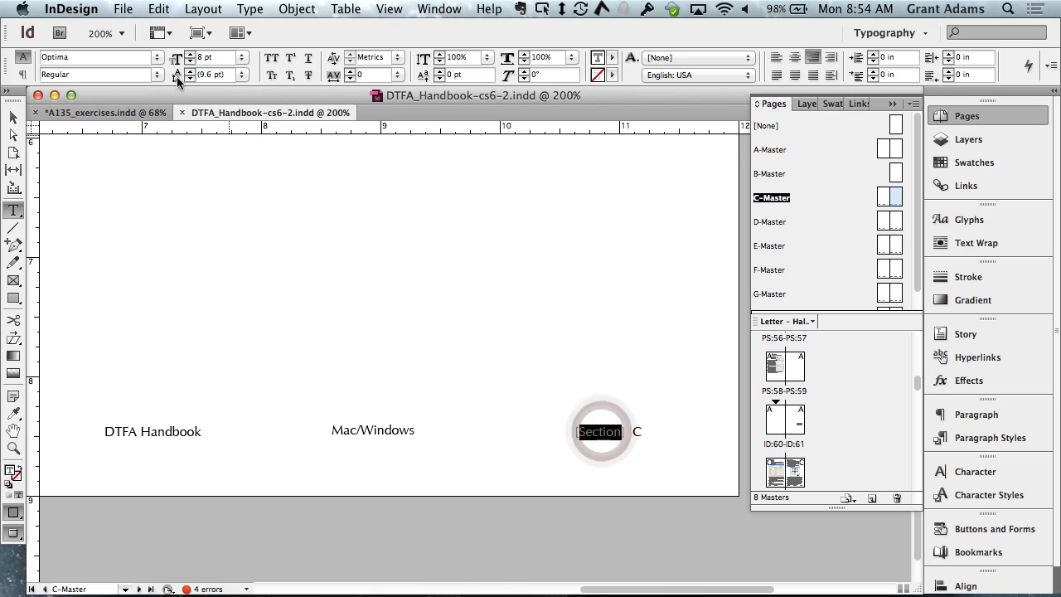
left_click(250, 9)
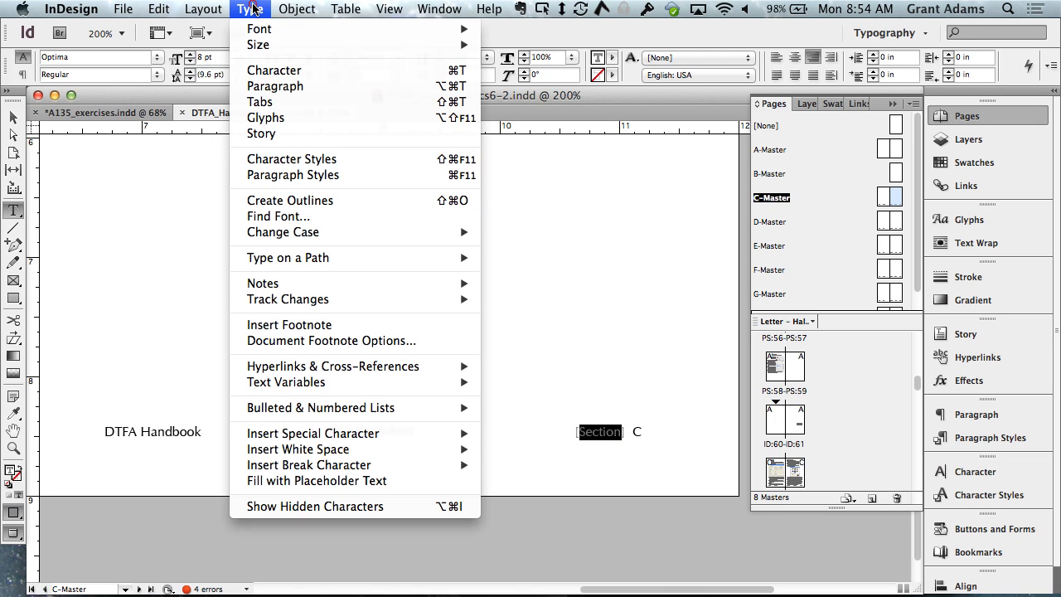
mouse_move(340, 434)
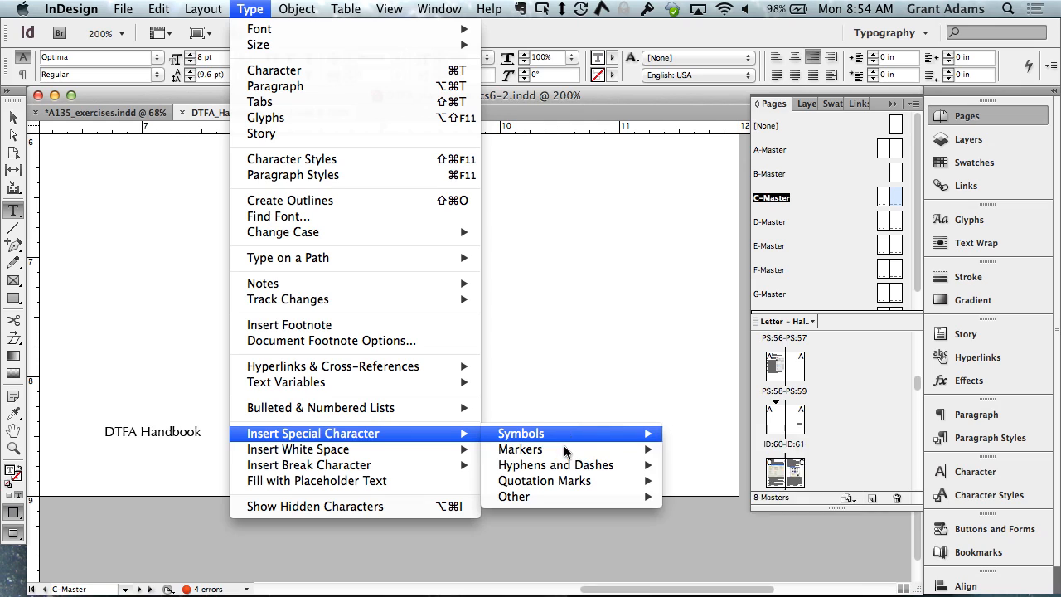
mouse_move(622, 453)
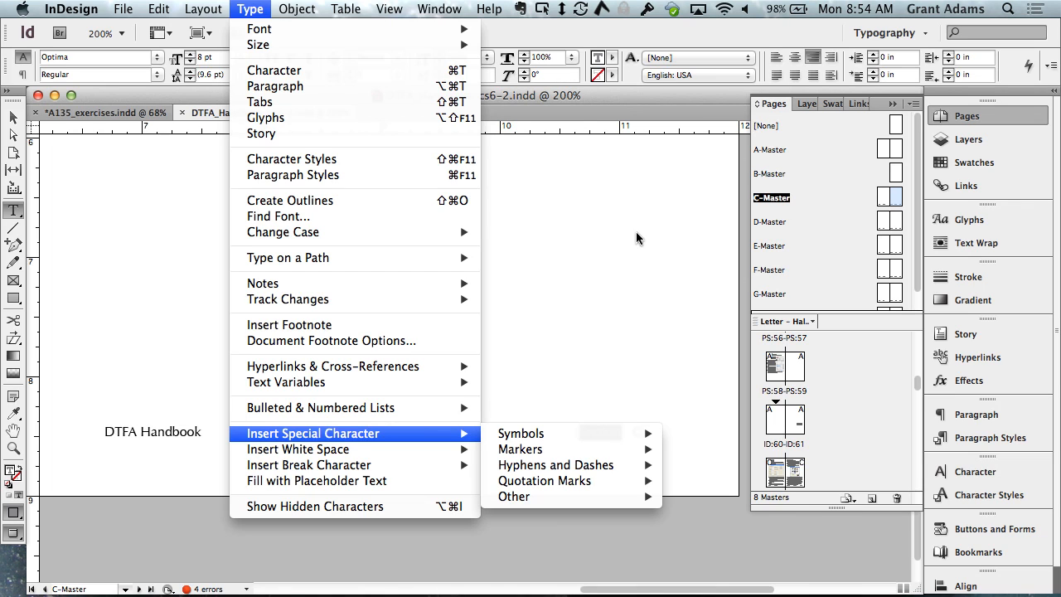
left_click(674, 275)
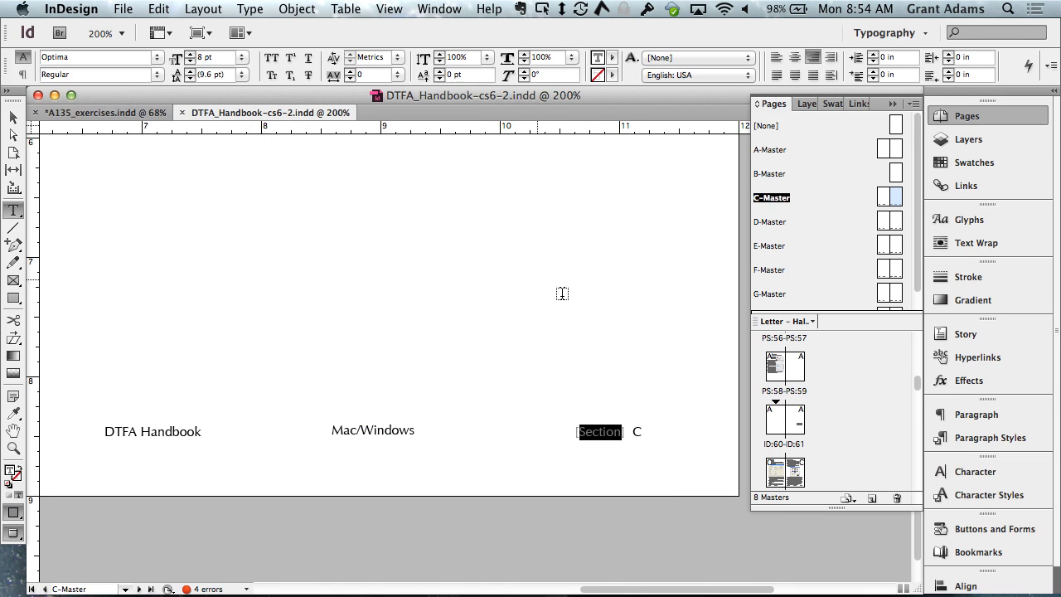
Look through the handbook's masters down to H-Master and its document pages from ID:60 through the VR section.
scroll(561, 292, "up", 5)
scroll(561, 292, "up", 10)
scroll(560, 291, "down", 3)
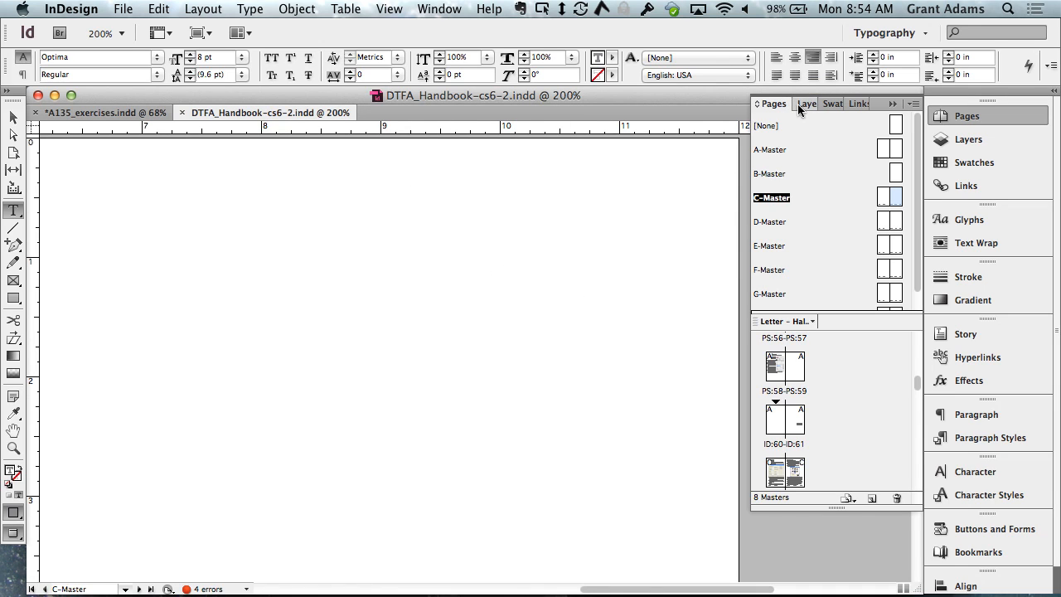
left_click_drag(917, 199, 915, 255)
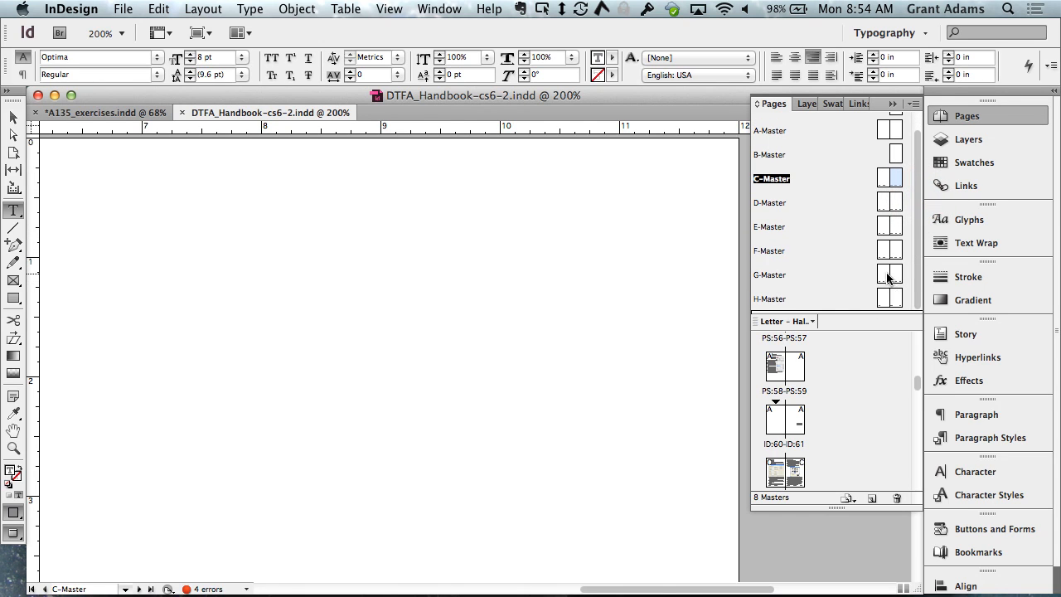
scroll(812, 373, "down", 10)
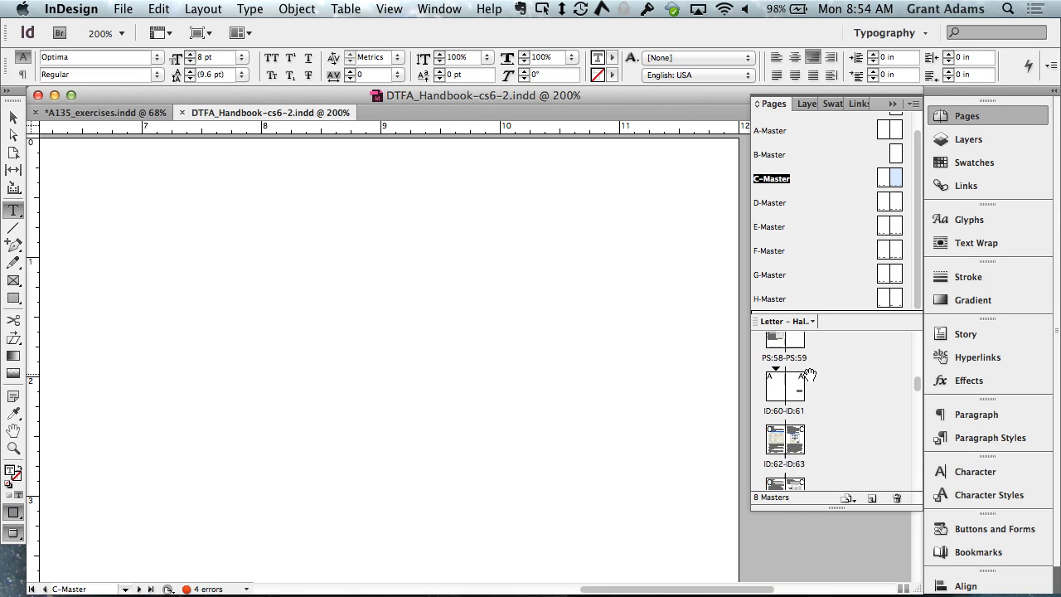
scroll(814, 375, "down", 15)
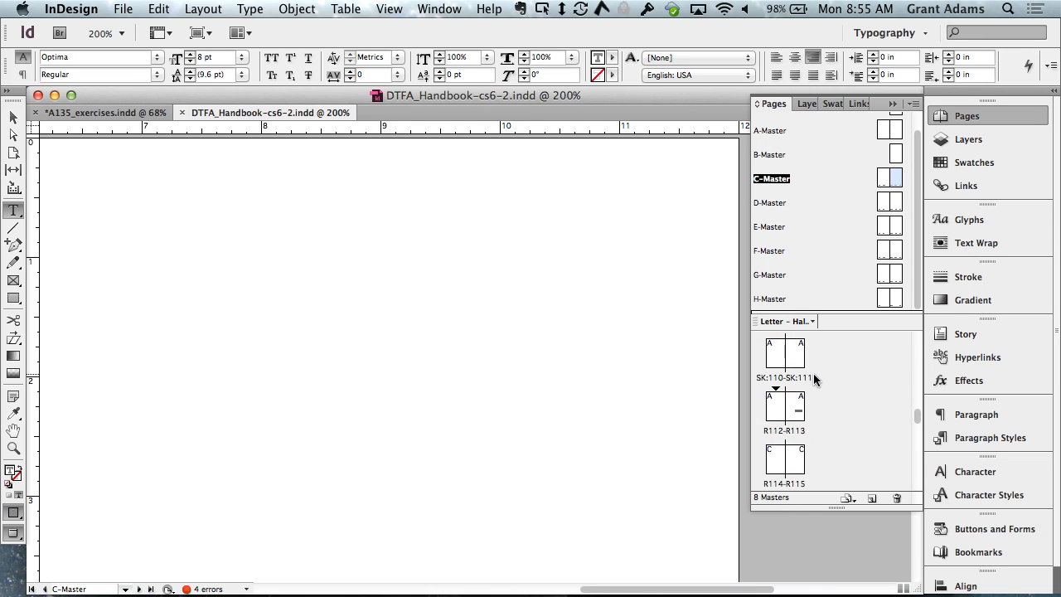
scroll(814, 375, "down", 15)
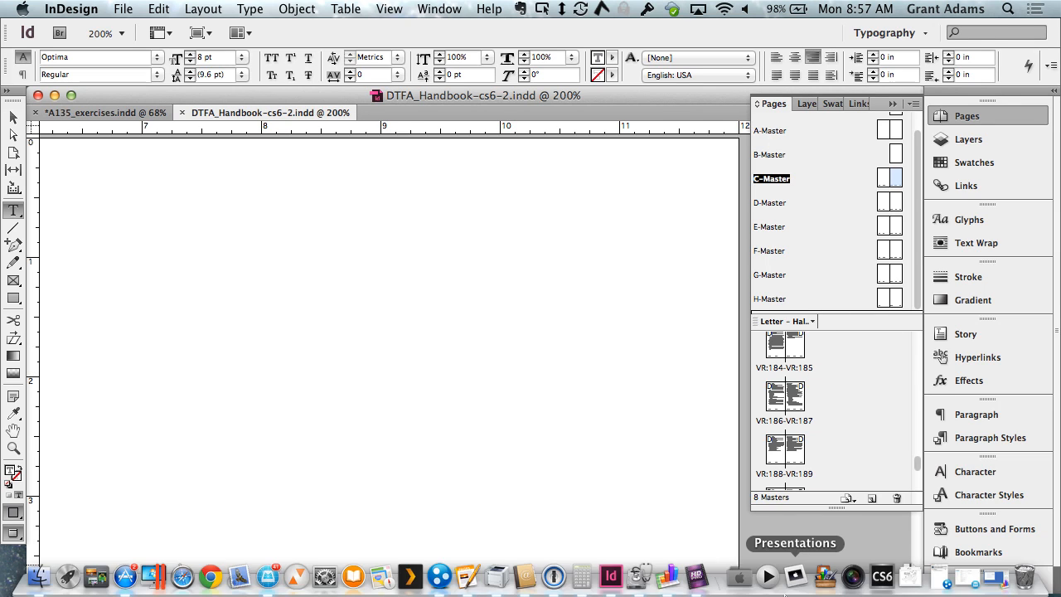
left_click(931, 577)
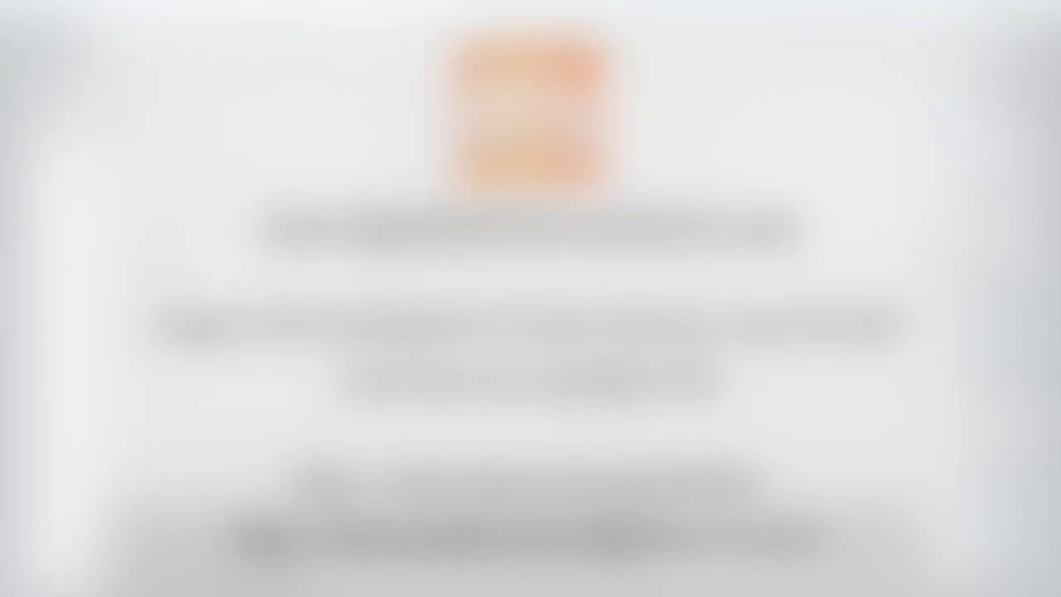